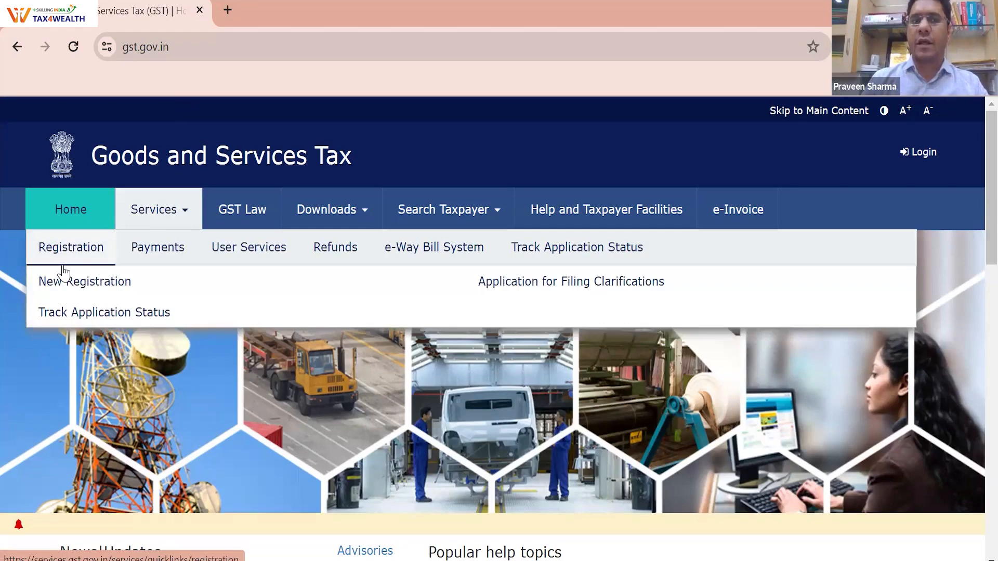
Open the New Registration form and choose the Temporary Reference Number (TRN) option
{"action": "left_click", "coordinate": [148, 311]}
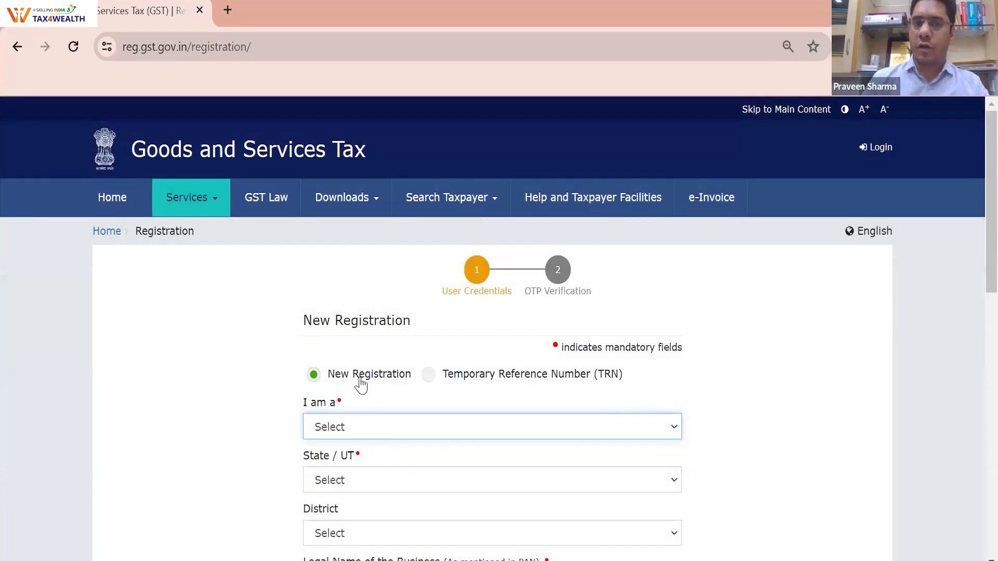
{"action": "left_click", "coordinate": [362, 384]}
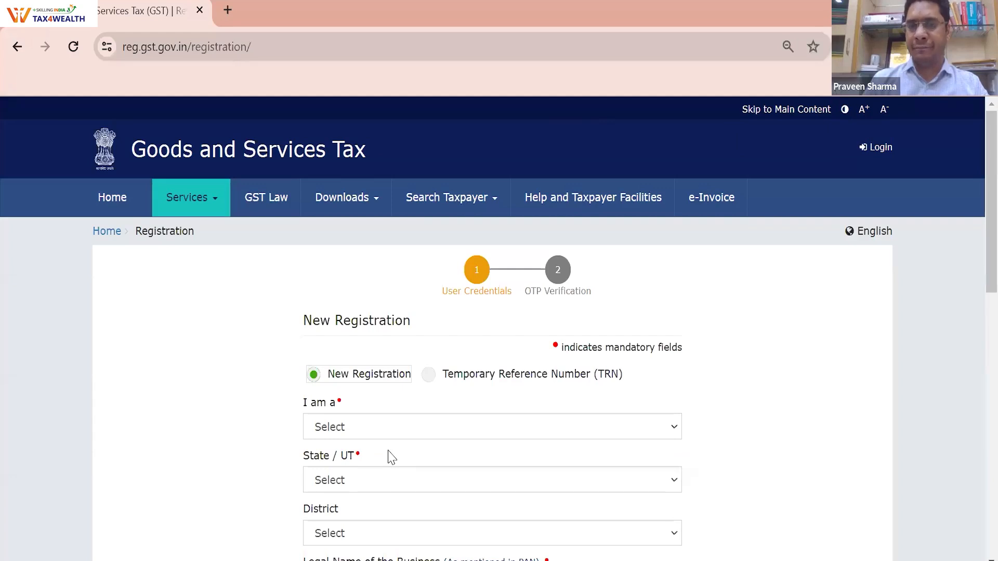
{"action": "left_click", "coordinate": [471, 386]}
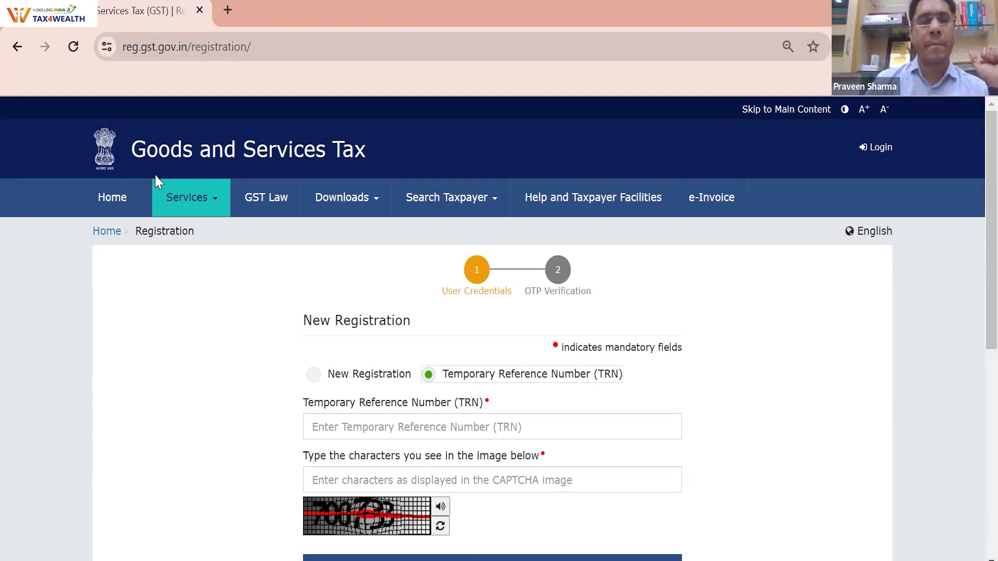
Open the Services menu from the New Registration page
{"action": "left_click", "coordinate": [159, 214]}
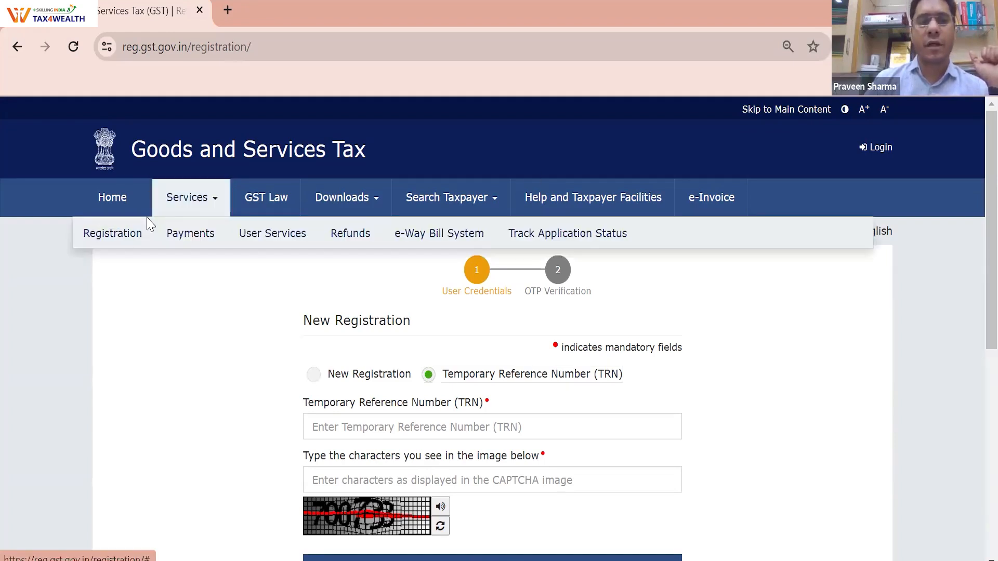
Reload a blank form via Services > Registration > New Registration
{"action": "mouse_move", "coordinate": [113, 233]}
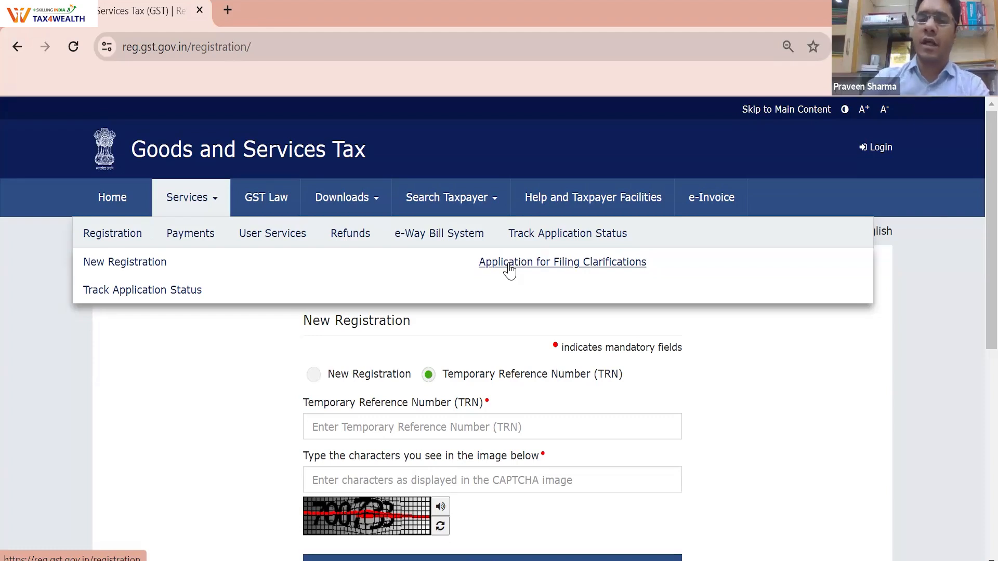
{"action": "left_click", "coordinate": [560, 266]}
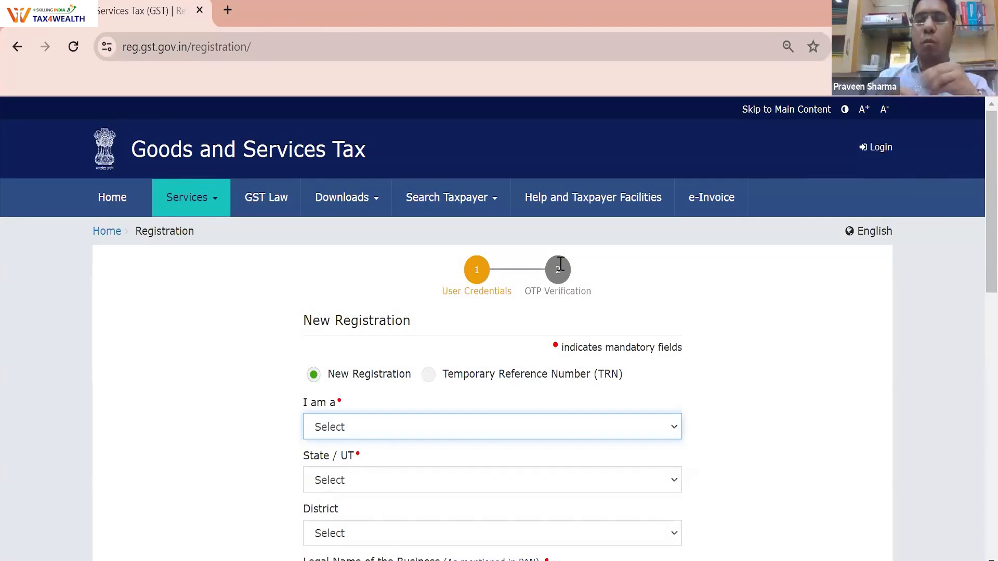
Look over the New Registration form, reload it, then reopen the Services menu
{"action": "scroll", "coordinate": [585, 305], "scroll_direction": "down", "scroll_amount": 5}
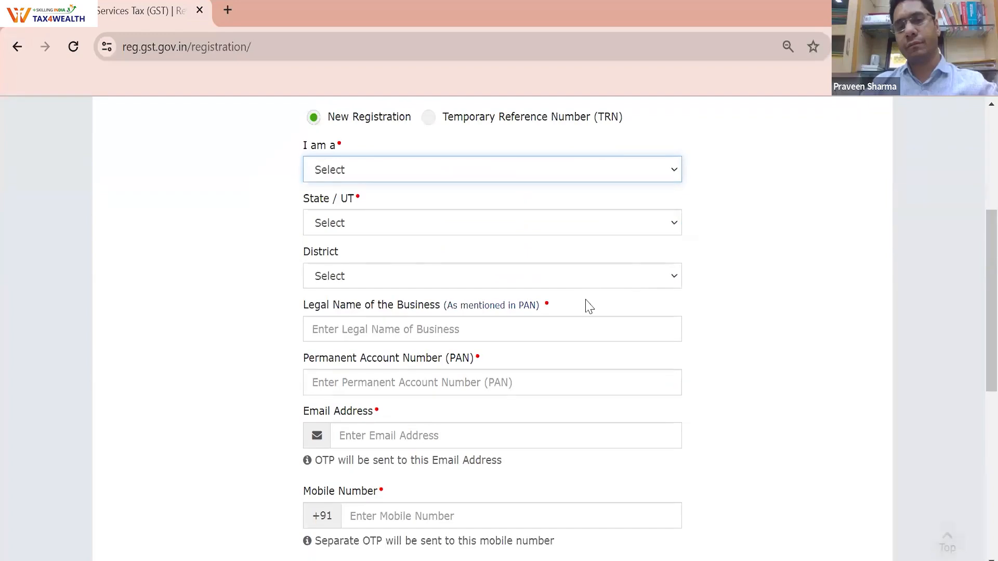
{"action": "scroll", "coordinate": [591, 307], "scroll_direction": "up", "scroll_amount": 4}
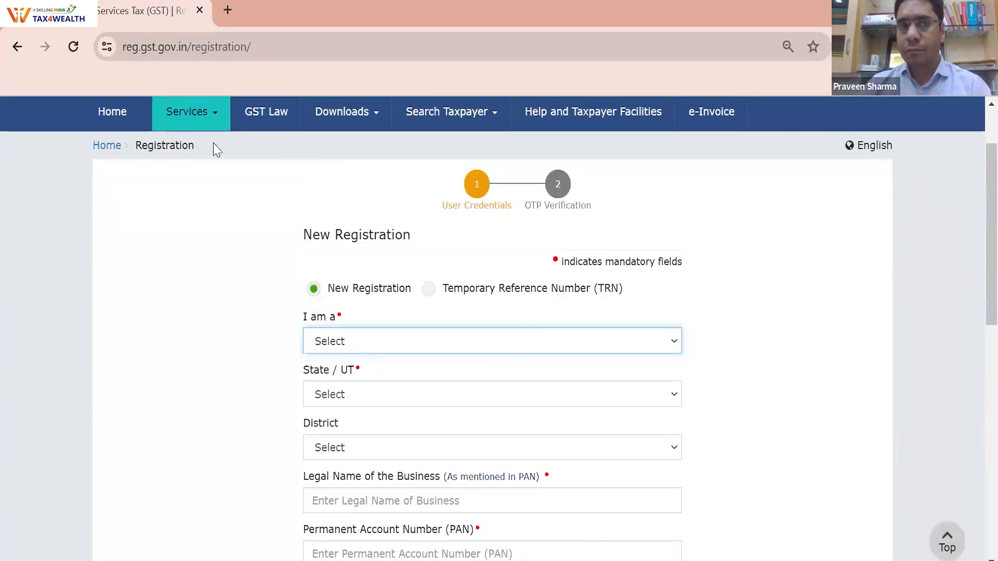
{"action": "mouse_move", "coordinate": [174, 123]}
{"action": "left_click", "coordinate": [110, 152]}
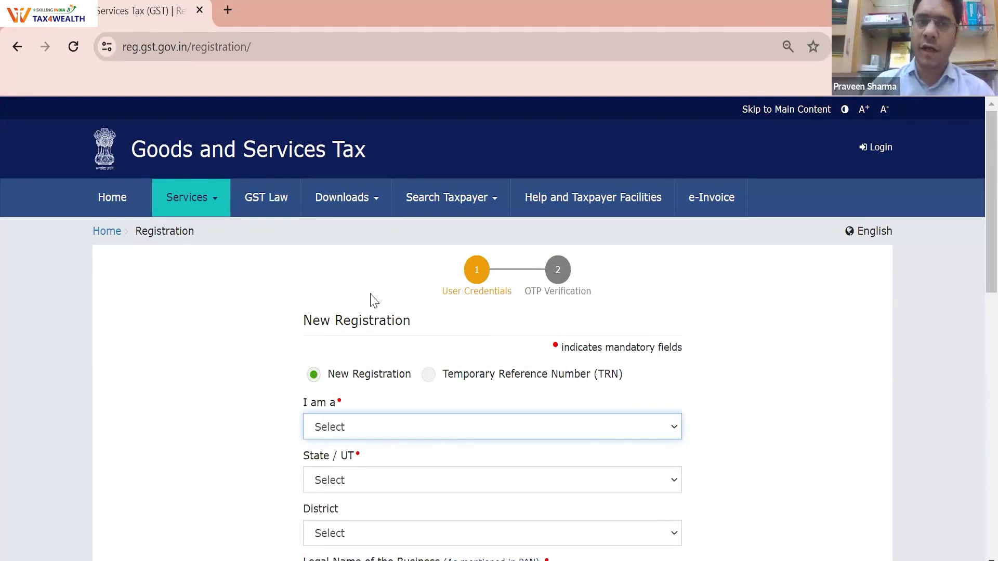
{"action": "left_click", "coordinate": [194, 211]}
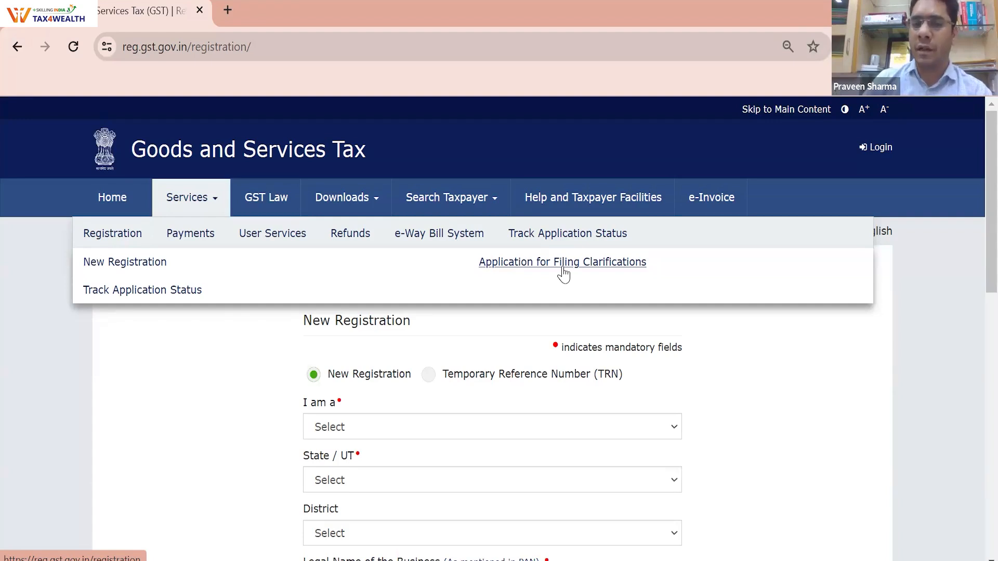
Select the TRN option and show the Services > Registration submenu
{"action": "left_click", "coordinate": [427, 374]}
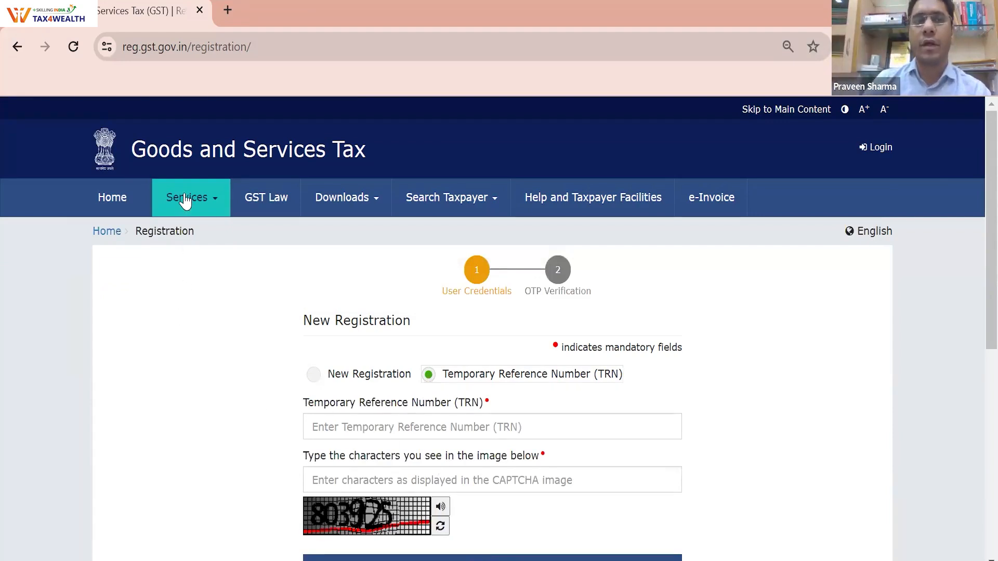
{"action": "mouse_move", "coordinate": [183, 200]}
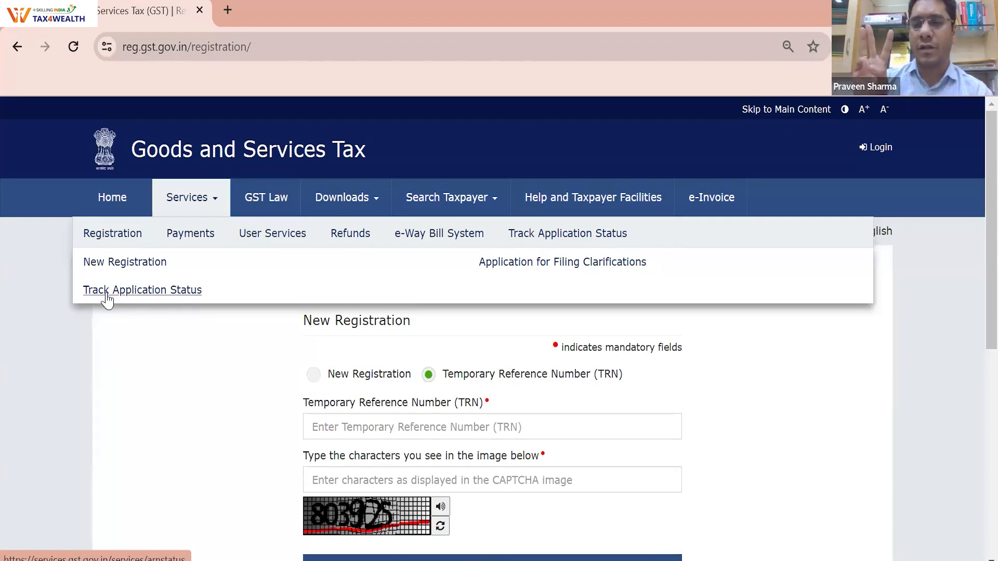
Open Track Application Status and place the cursor in the ARN field
{"action": "left_click", "coordinate": [106, 292]}
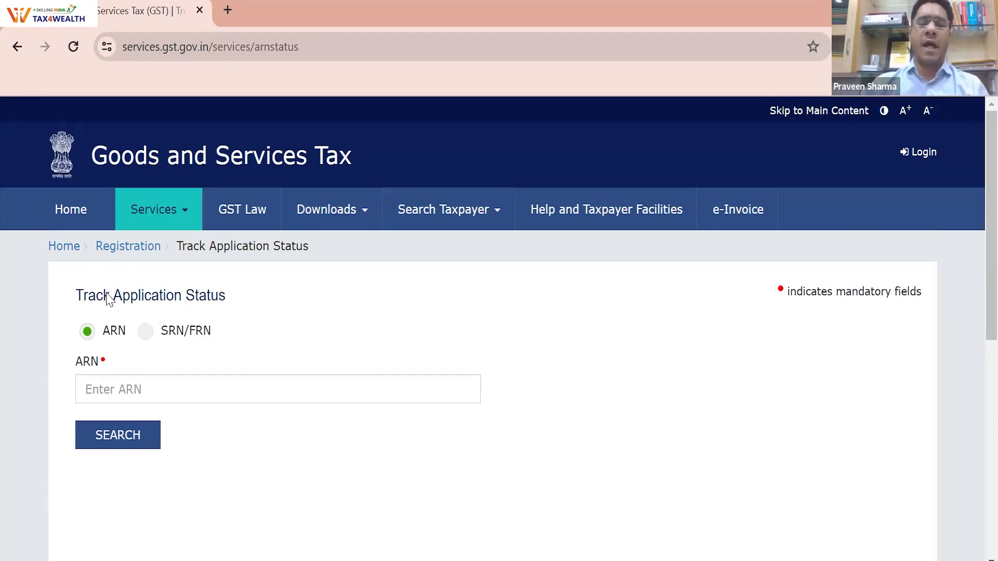
{"action": "left_click", "coordinate": [167, 386]}
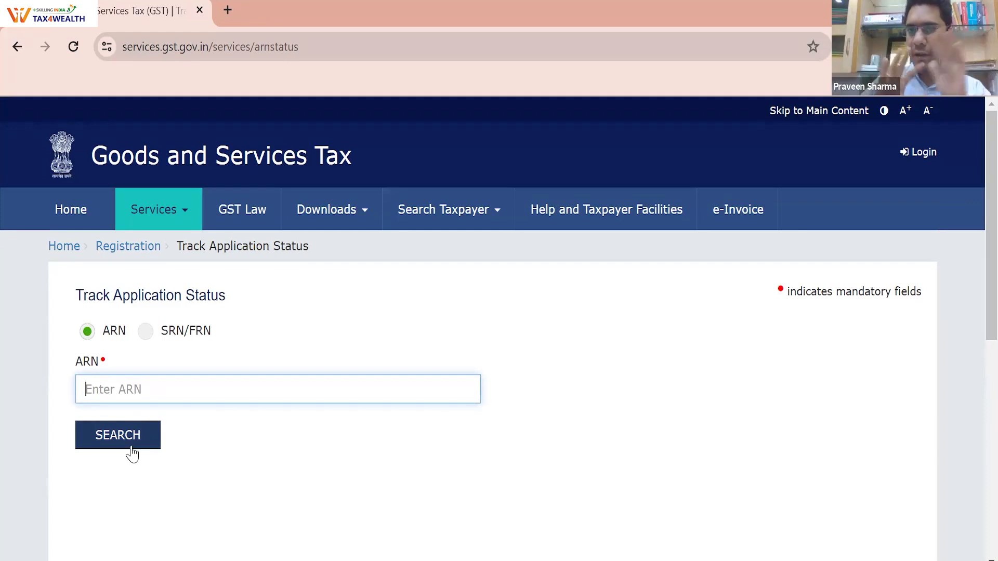
Show the Services > Registration submenu over the Track Application Status page
{"action": "left_click", "coordinate": [169, 220]}
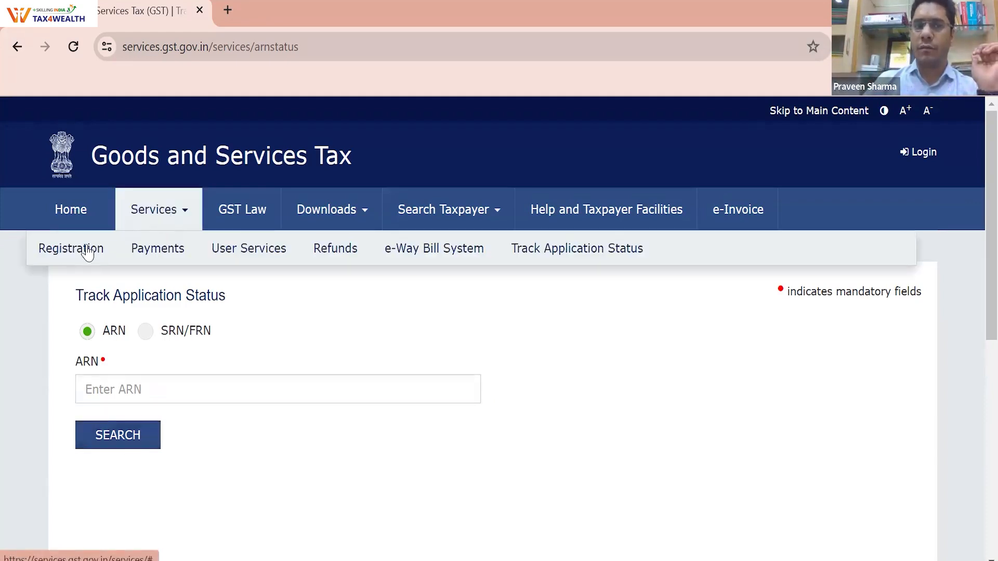
{"action": "mouse_move", "coordinate": [87, 252]}
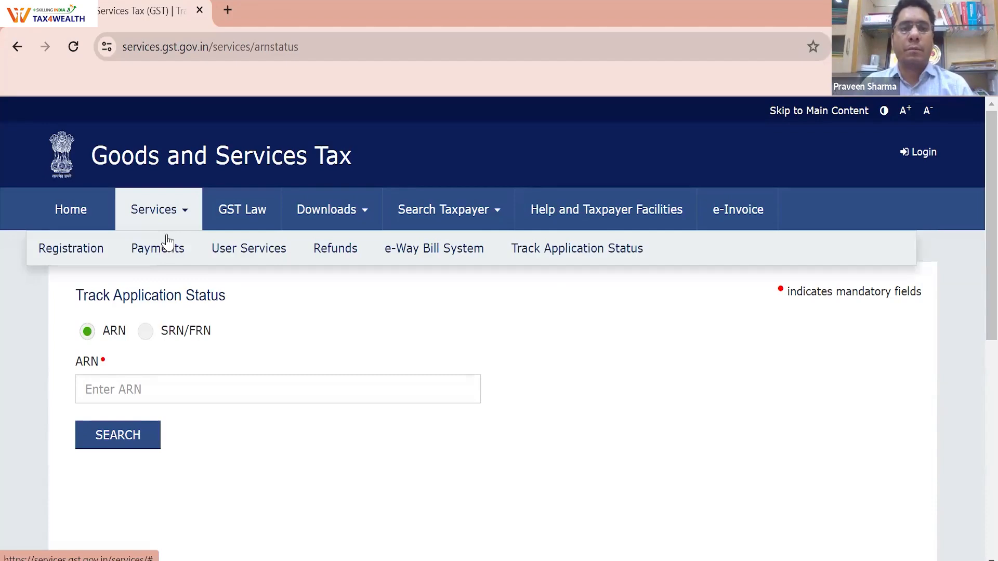
Show the Payments submenu: Create Challan, Track Payment Status and GST PMT-07 grievance
{"action": "mouse_move", "coordinate": [165, 250]}
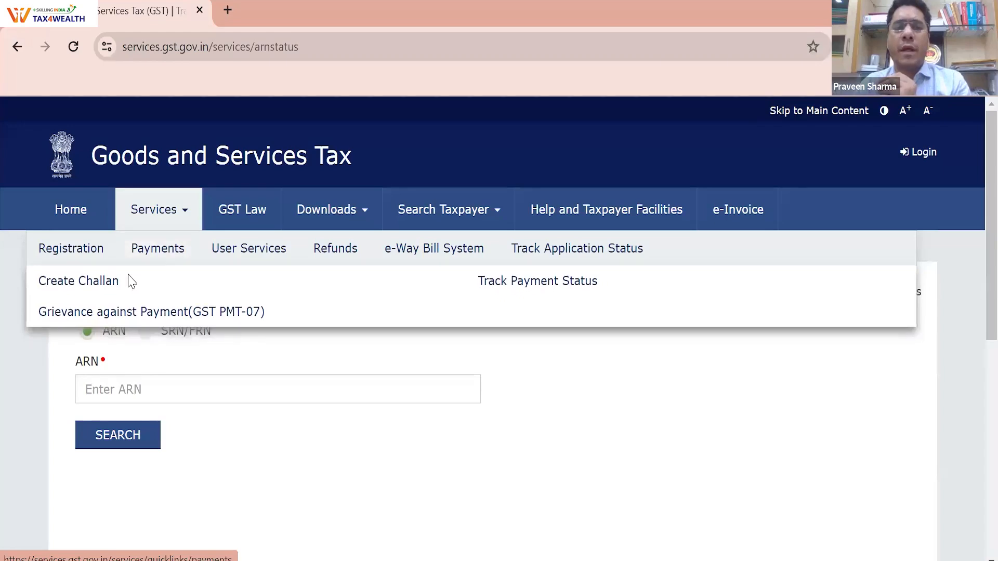
Open the Create Challan page from Services > Payments
{"action": "left_click", "coordinate": [93, 286]}
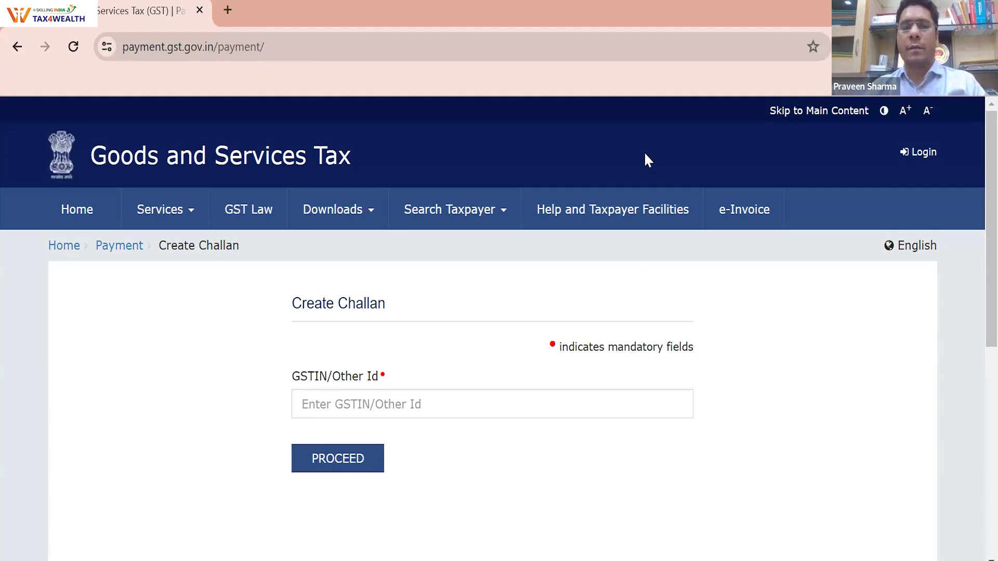
Paste the taxpayer's GSTIN into GSTIN/Other Id and enter the displayed captcha characters
{"action": "left_click", "coordinate": [439, 404]}
{"action": "left_click", "coordinate": [441, 468]}
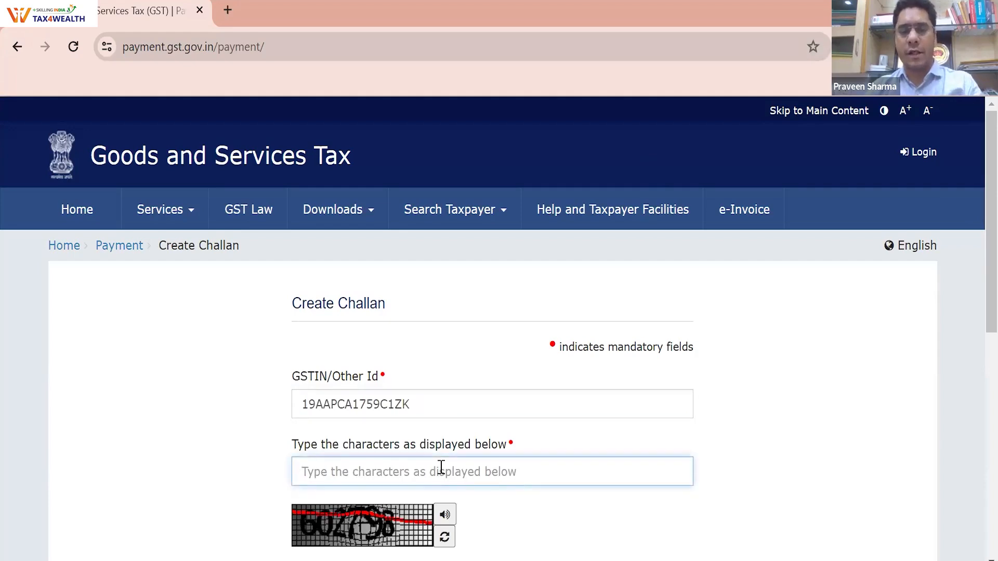
{"action": "type", "text": "6027"}
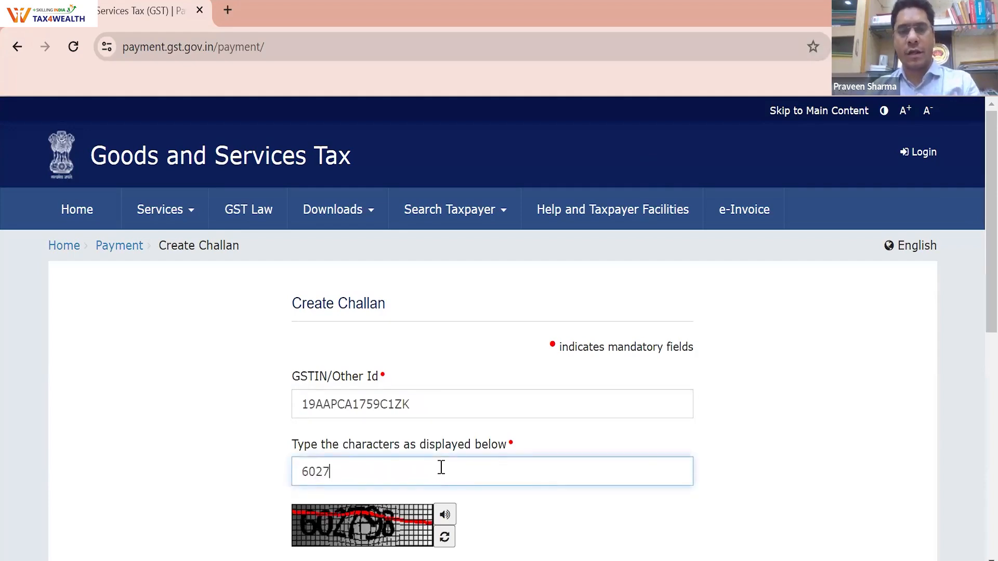
{"action": "type", "text": "98"}
{"action": "scroll", "coordinate": [441, 468], "scroll_direction": "down", "scroll_amount": 2}
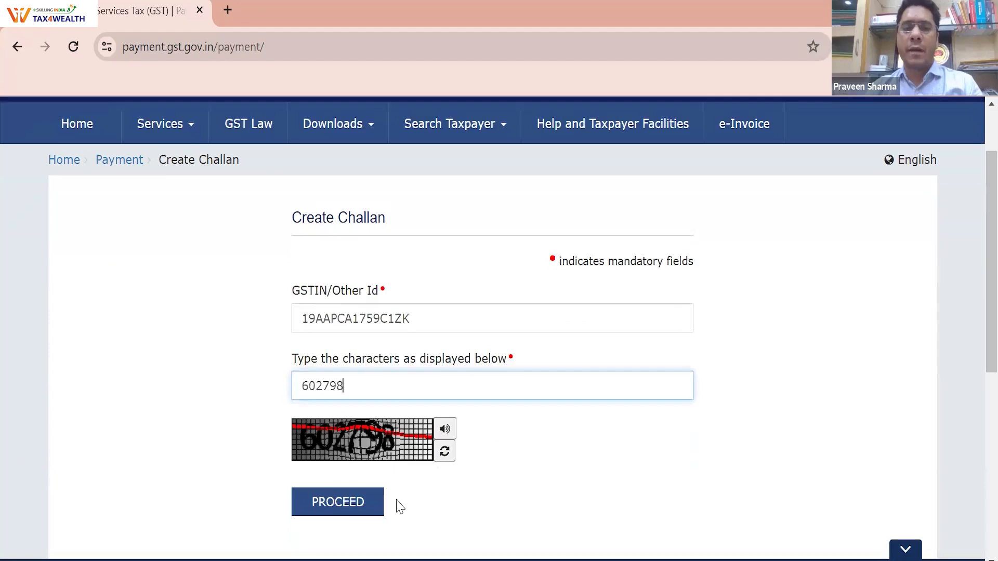
Submit the GSTIN and captcha, then pick Any other payment over the monthly quarterly-return reason
{"action": "left_click", "coordinate": [358, 512]}
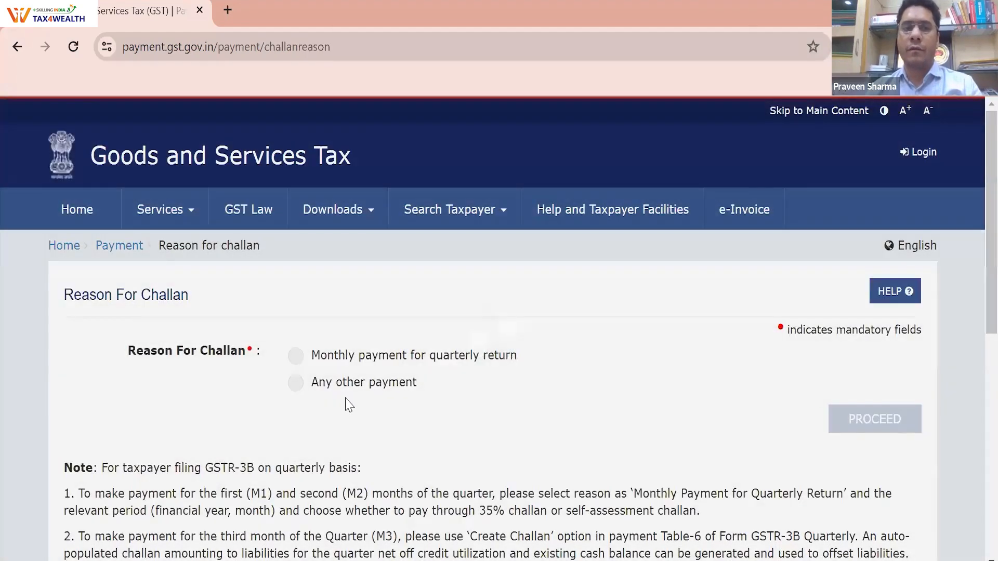
{"action": "scroll", "coordinate": [301, 281], "scroll_direction": "down", "scroll_amount": 2}
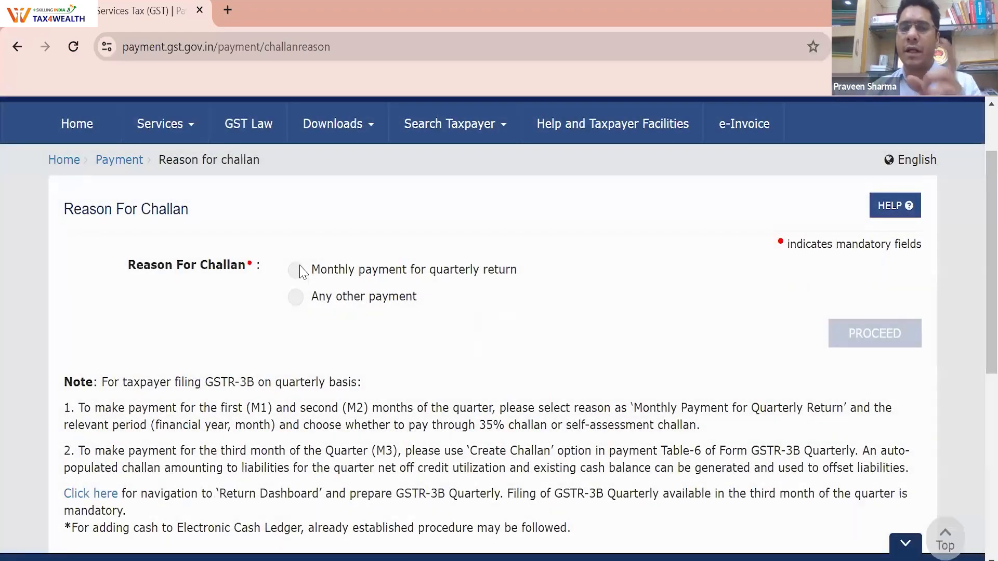
{"action": "left_click", "coordinate": [300, 268]}
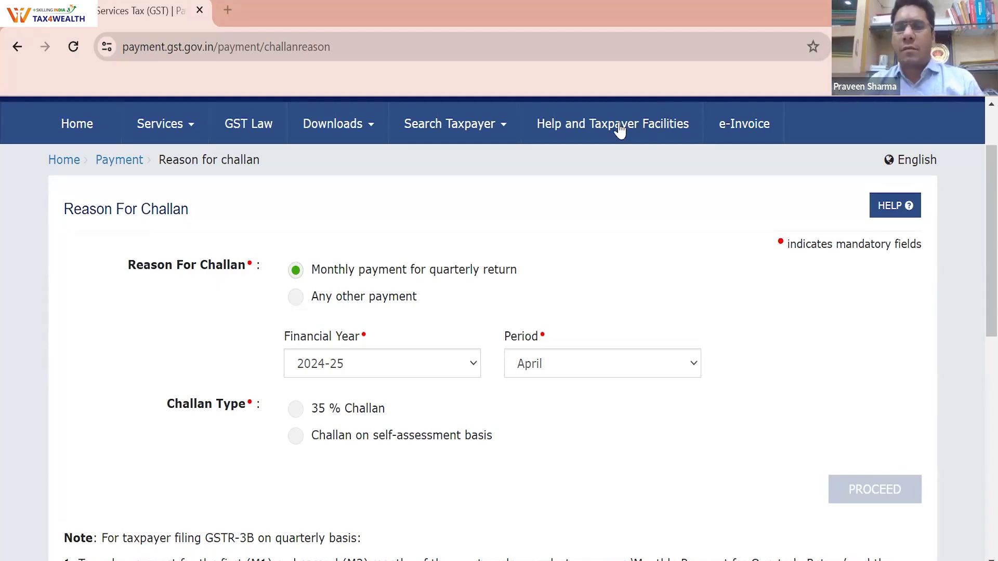
{"action": "left_click", "coordinate": [296, 299]}
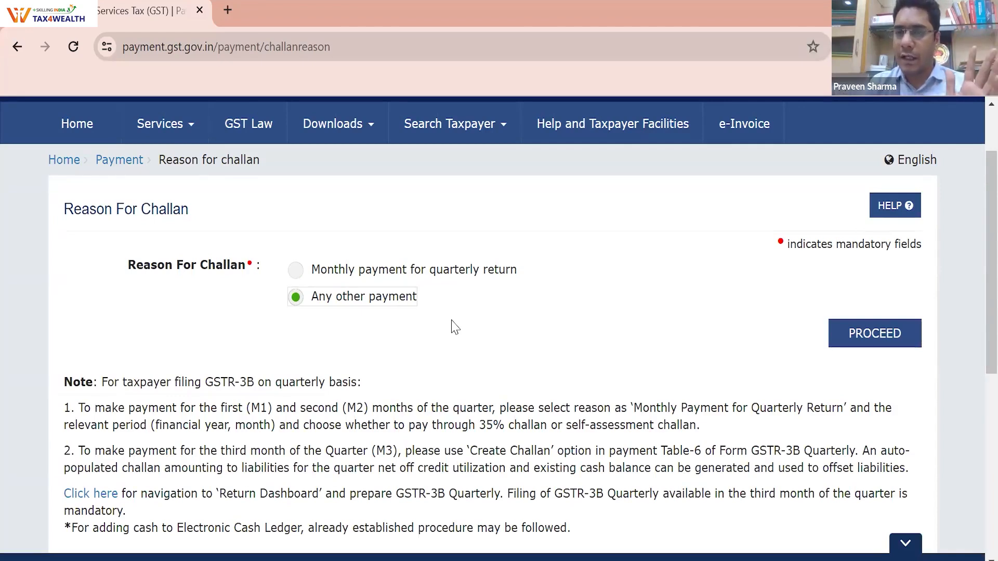
Reconfirm Any other payment as the challan reason and proceed to Create Challan
{"action": "scroll", "coordinate": [452, 326], "scroll_direction": "down", "scroll_amount": 3}
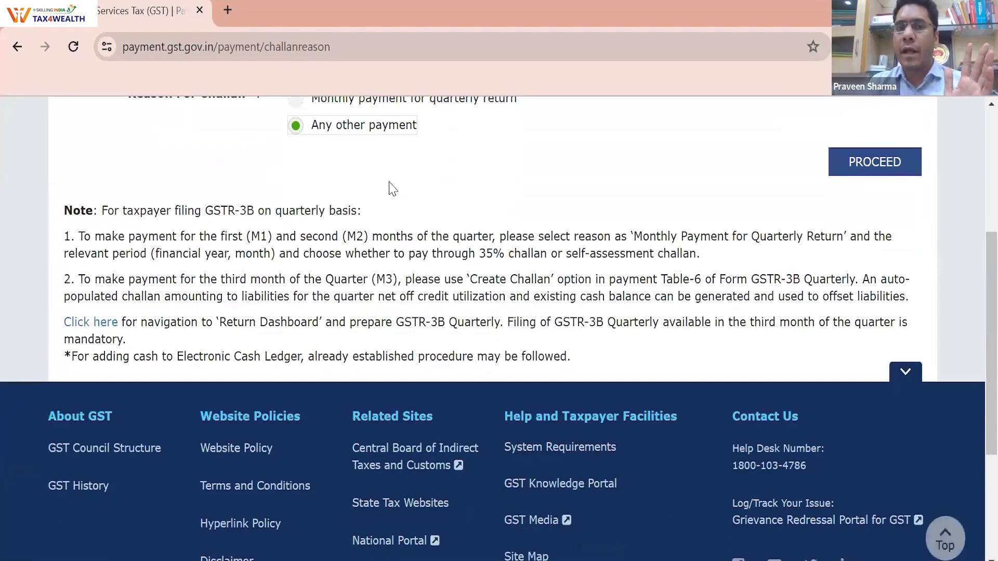
{"action": "scroll", "coordinate": [304, 179], "scroll_direction": "up", "scroll_amount": 2}
{"action": "left_click", "coordinate": [295, 185]}
{"action": "left_click", "coordinate": [296, 212]}
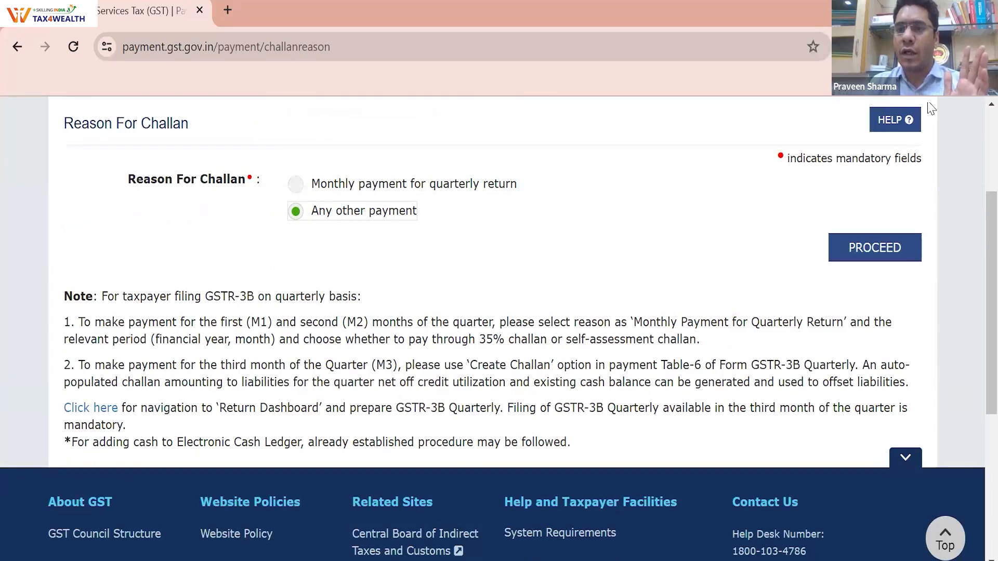
{"action": "left_click", "coordinate": [855, 260]}
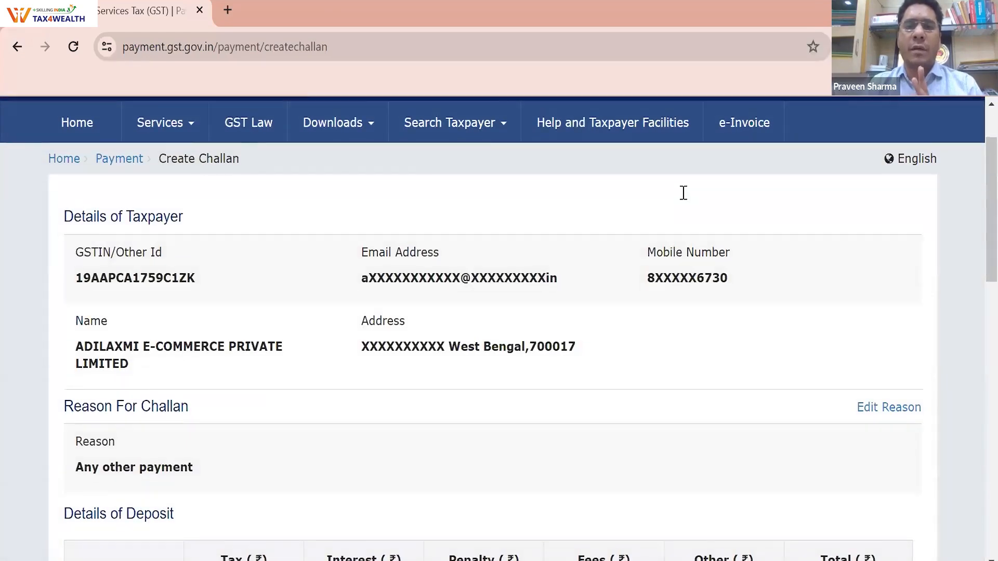
Highlight the taxpayer's mobile number, name and address, then scroll down to Details of Deposit
{"action": "double_click", "coordinate": [684, 193]}
{"action": "triple_click", "coordinate": [684, 193]}
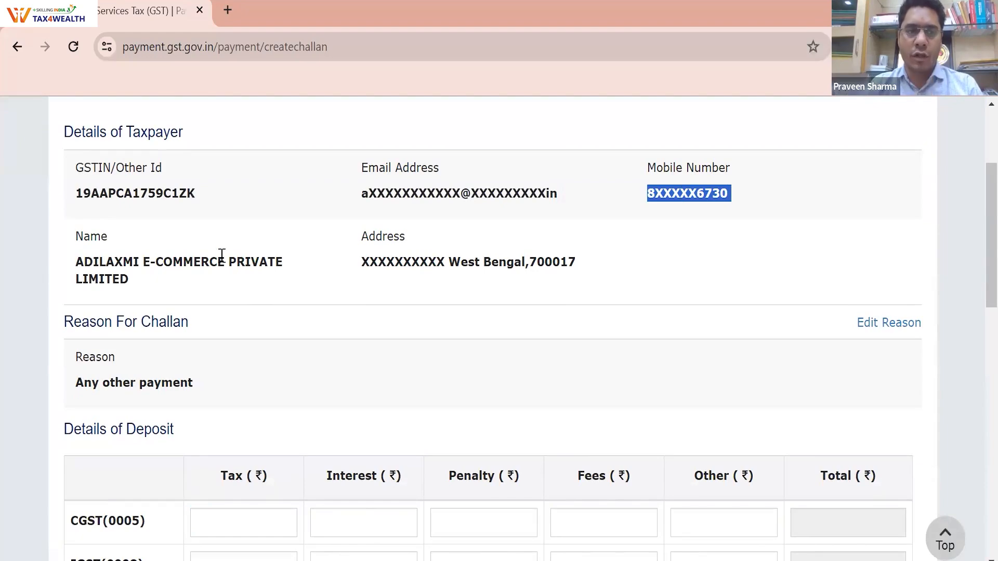
{"action": "triple_click", "coordinate": [182, 261]}
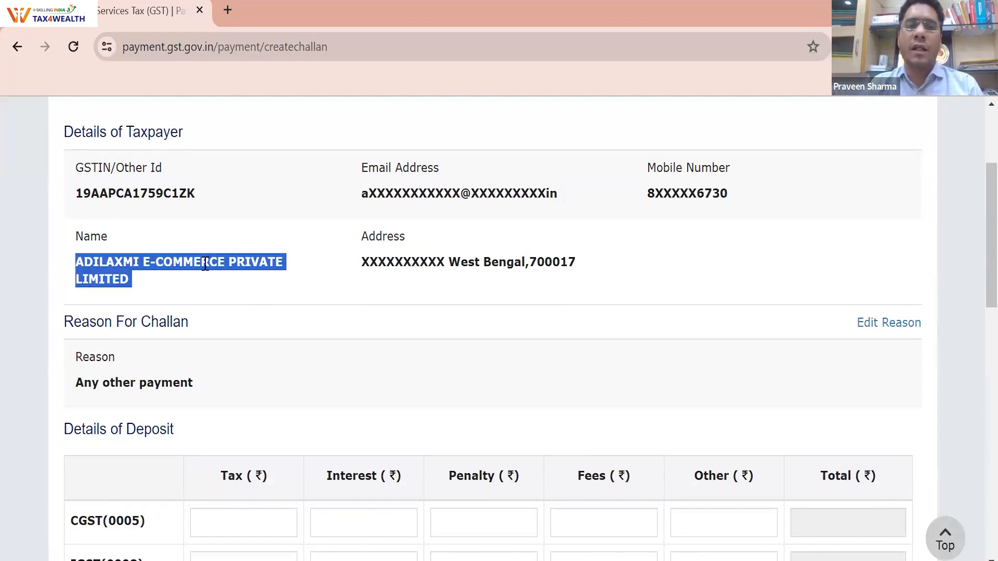
{"action": "triple_click", "coordinate": [387, 269]}
{"action": "scroll", "coordinate": [452, 325], "scroll_direction": "down", "scroll_amount": 5}
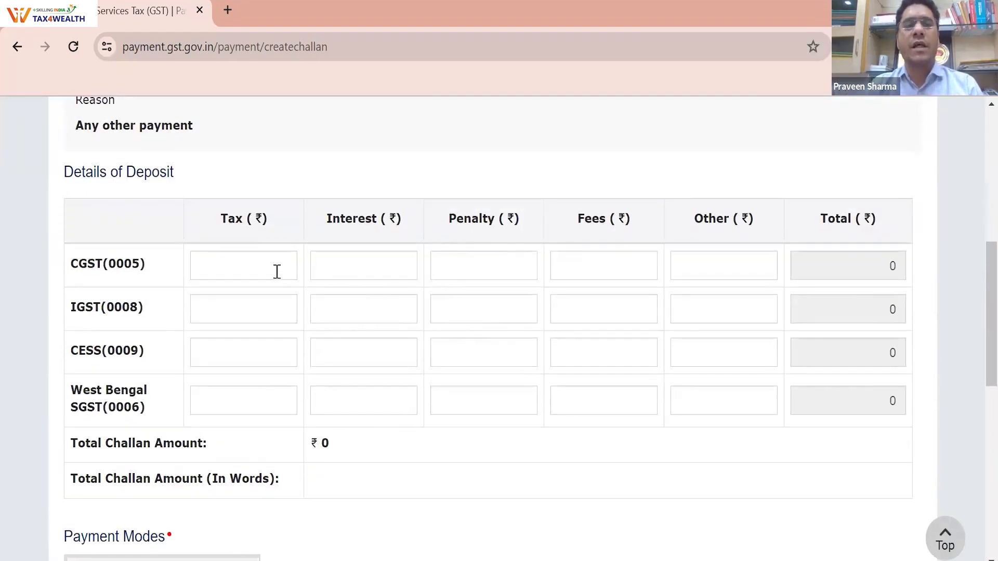
Enter 900 as the CGST tax and 900 as the West Bengal SGST tax
{"action": "left_click", "coordinate": [253, 267]}
{"action": "type", "text": "900"}
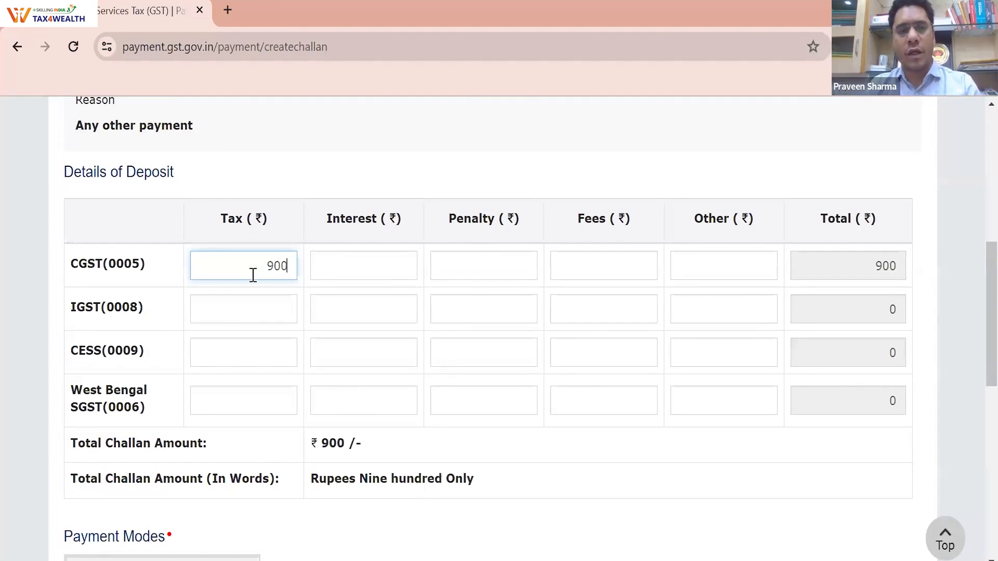
{"action": "left_click", "coordinate": [251, 400]}
{"action": "type", "text": "9000"}
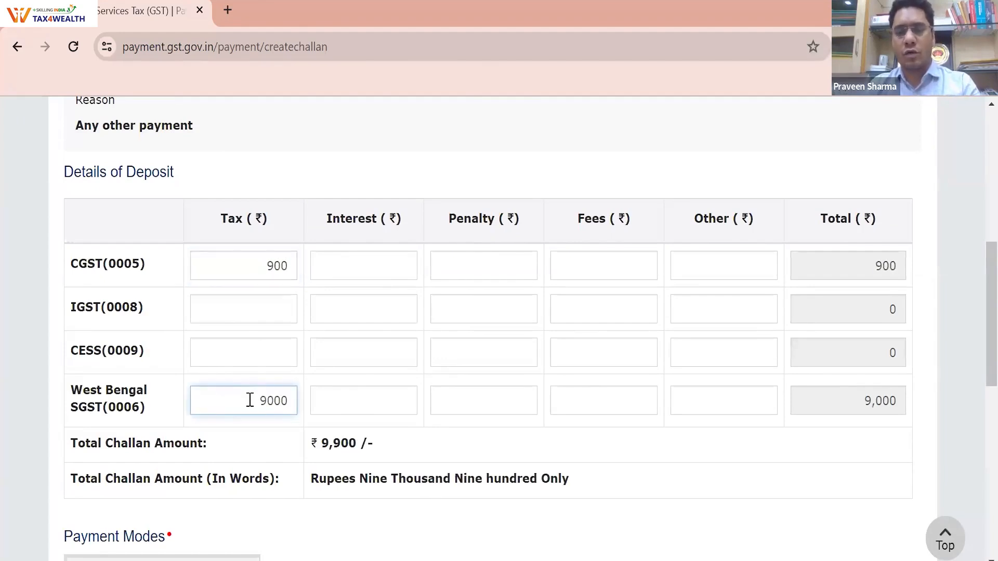
{"action": "key", "text": "BackSpace"}
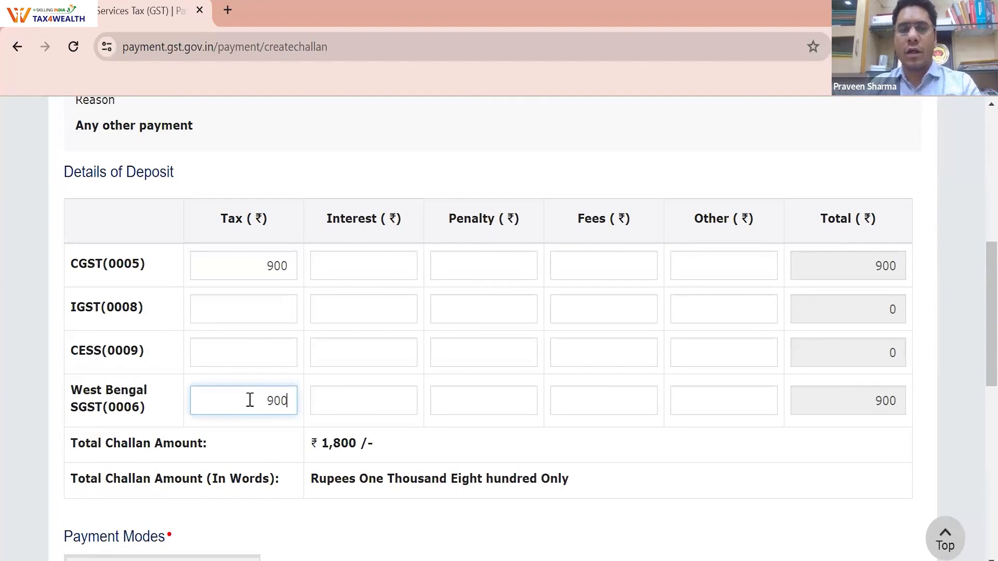
{"action": "type", "text": "0"}
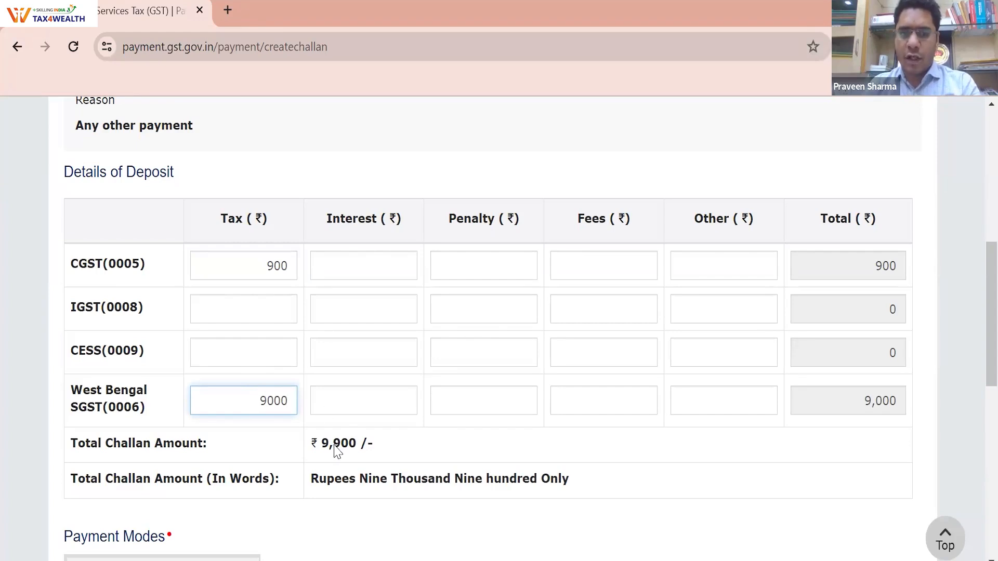
Highlight the ₹1,800 Total Challan Amount, re-enter 900 for SGST, and review the form
{"action": "left_click_drag", "start_coordinate": [317, 442], "coordinate": [367, 449]}
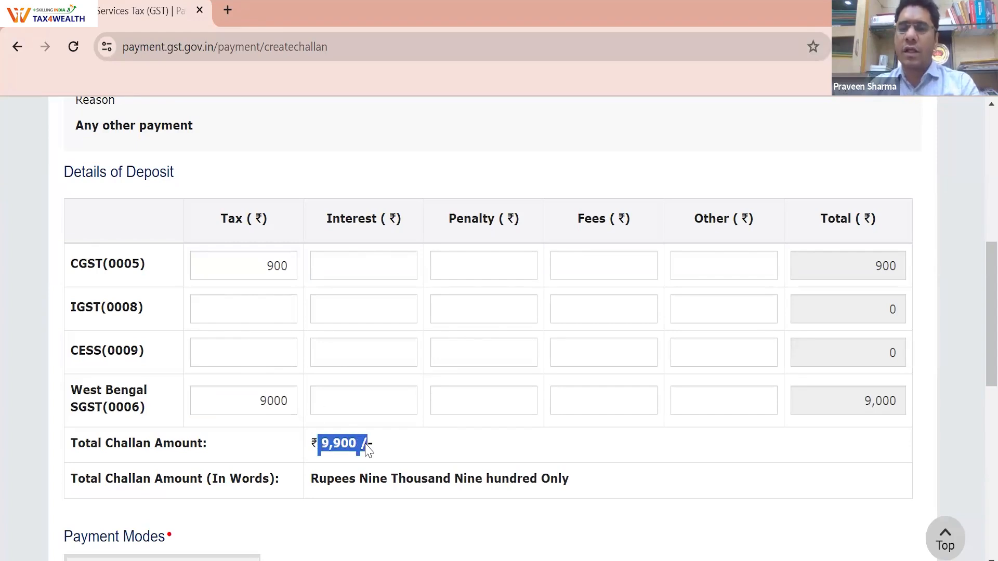
{"action": "double_click", "coordinate": [263, 403]}
{"action": "type", "text": "9"}
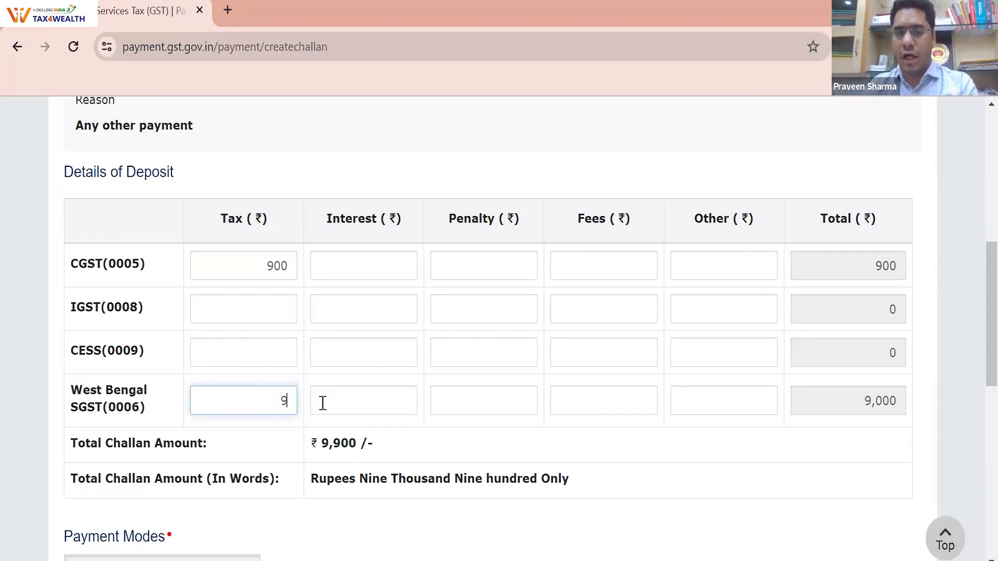
{"action": "type", "text": "00"}
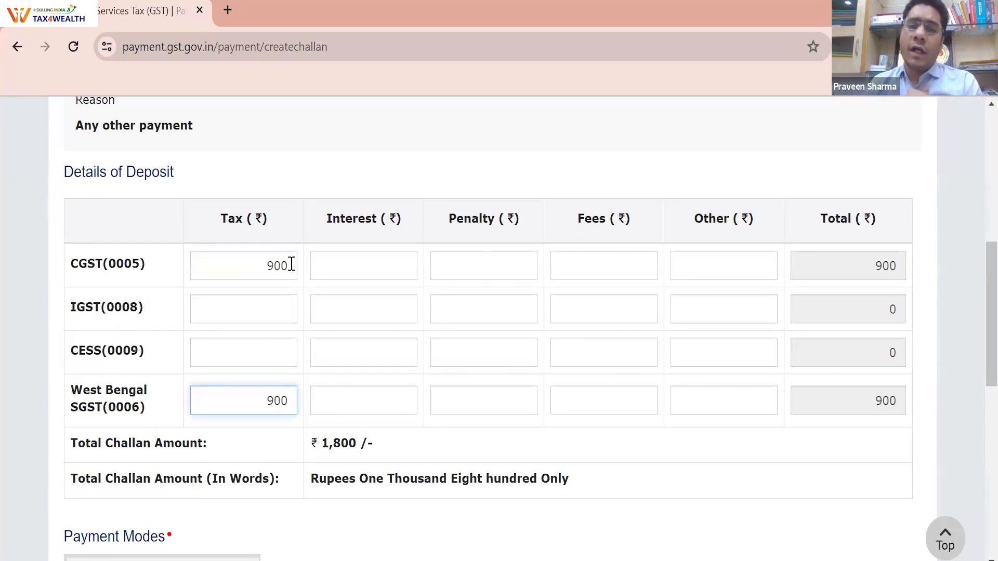
{"action": "scroll", "coordinate": [211, 192], "scroll_direction": "up", "scroll_amount": 5}
{"action": "scroll", "coordinate": [207, 201], "scroll_direction": "up", "scroll_amount": 3}
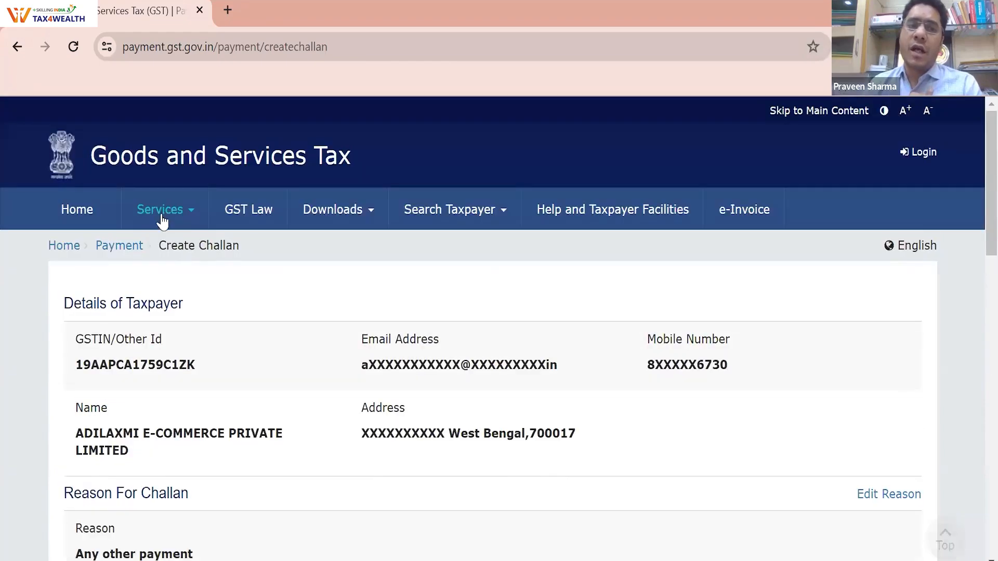
{"action": "mouse_move", "coordinate": [161, 218]}
{"action": "mouse_move", "coordinate": [157, 243]}
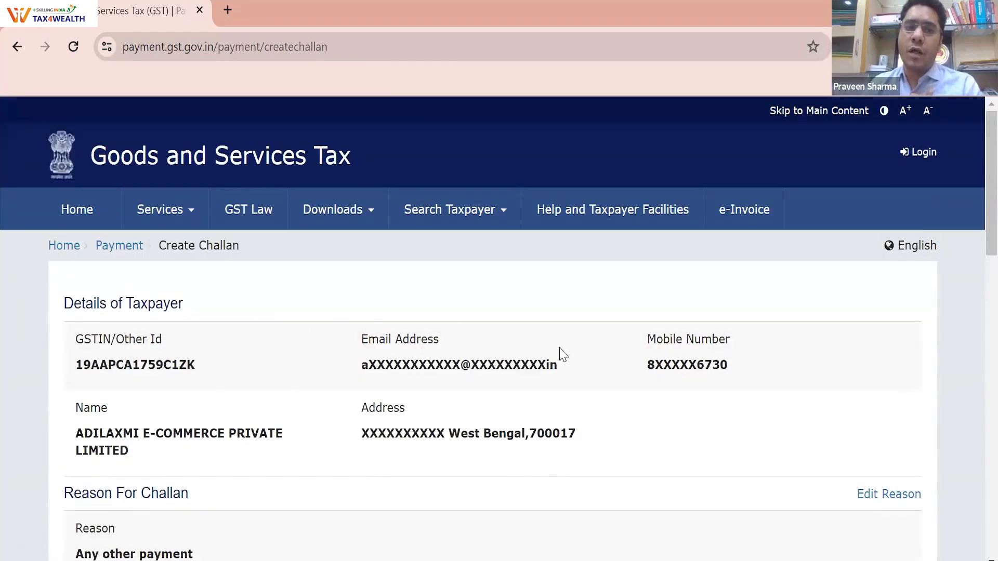
{"action": "scroll", "coordinate": [562, 352], "scroll_direction": "down", "scroll_amount": 8}
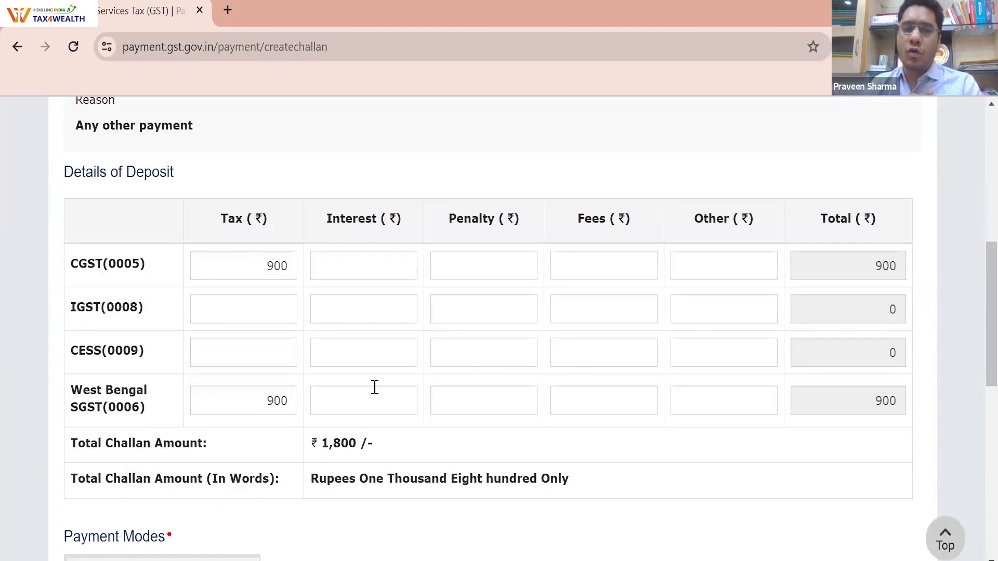
{"action": "scroll", "coordinate": [401, 385], "scroll_direction": "down", "scroll_amount": 5}
Try Over The Counter and NEFT/RTGS with Bank of Maharashtra, then settle on E-Payment
{"action": "left_click", "coordinate": [173, 316]}
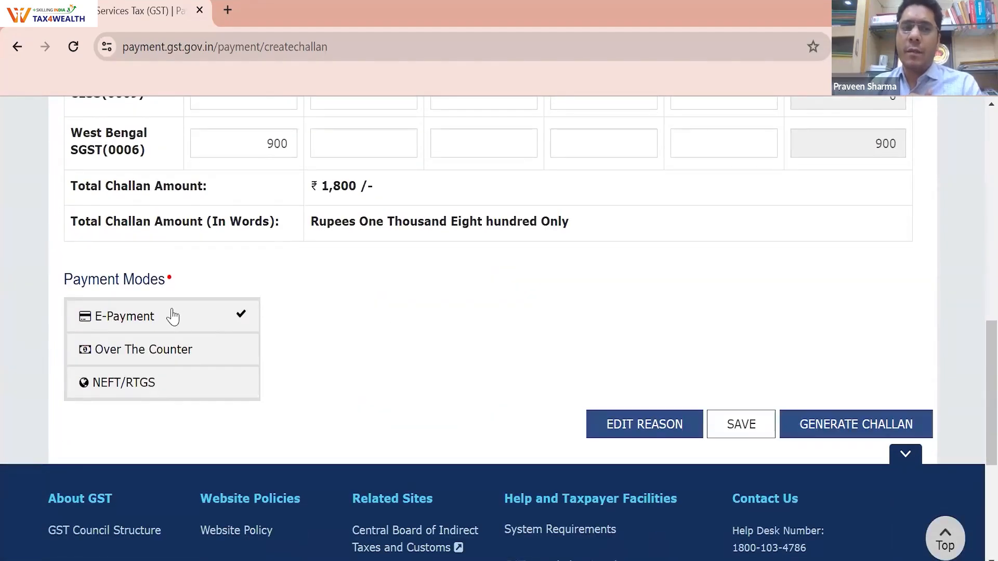
{"action": "left_click", "coordinate": [171, 364]}
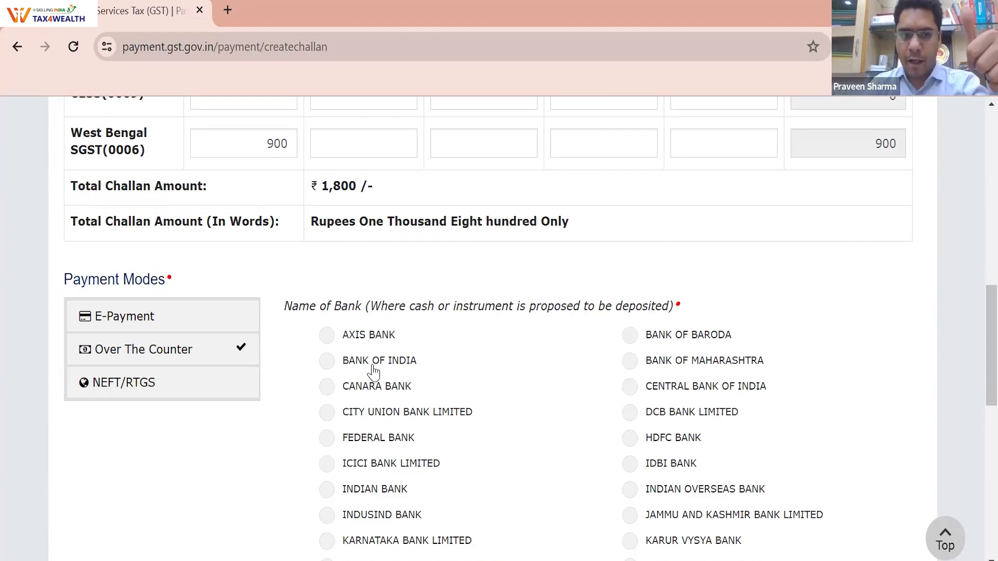
{"action": "left_click", "coordinate": [212, 384]}
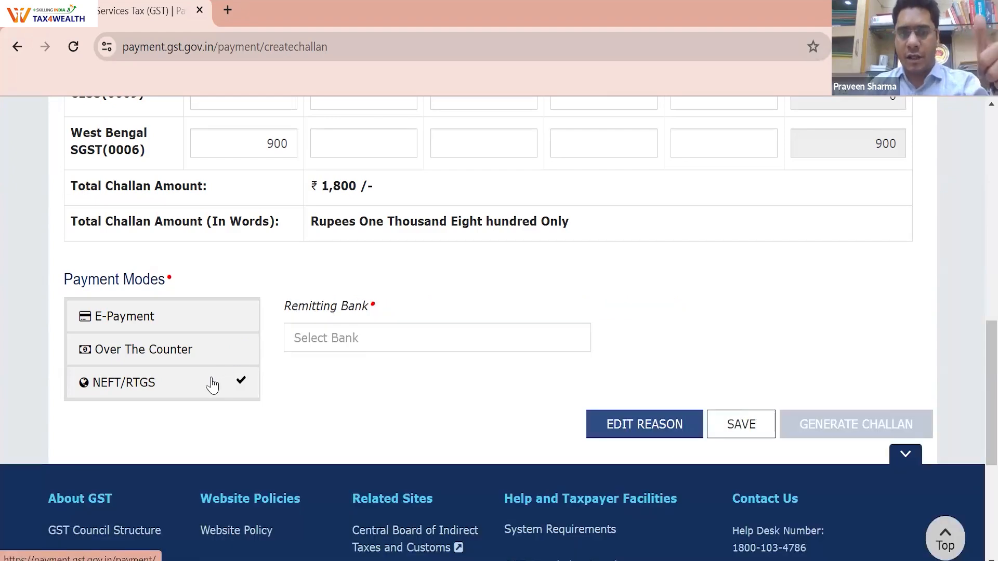
{"action": "left_click", "coordinate": [357, 339]}
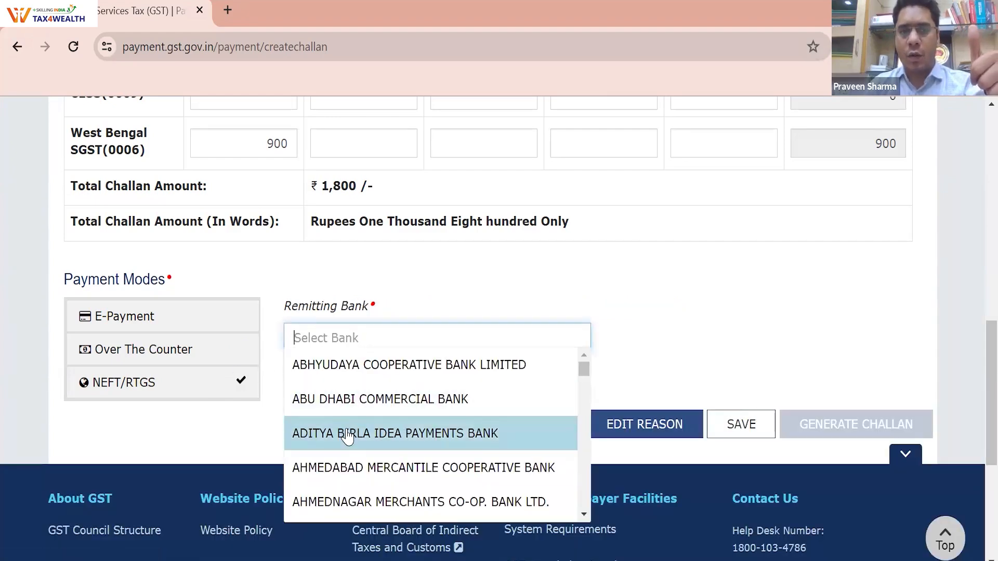
{"action": "scroll", "coordinate": [343, 442], "scroll_direction": "down", "scroll_amount": 3}
{"action": "scroll", "coordinate": [352, 429], "scroll_direction": "down", "scroll_amount": 3}
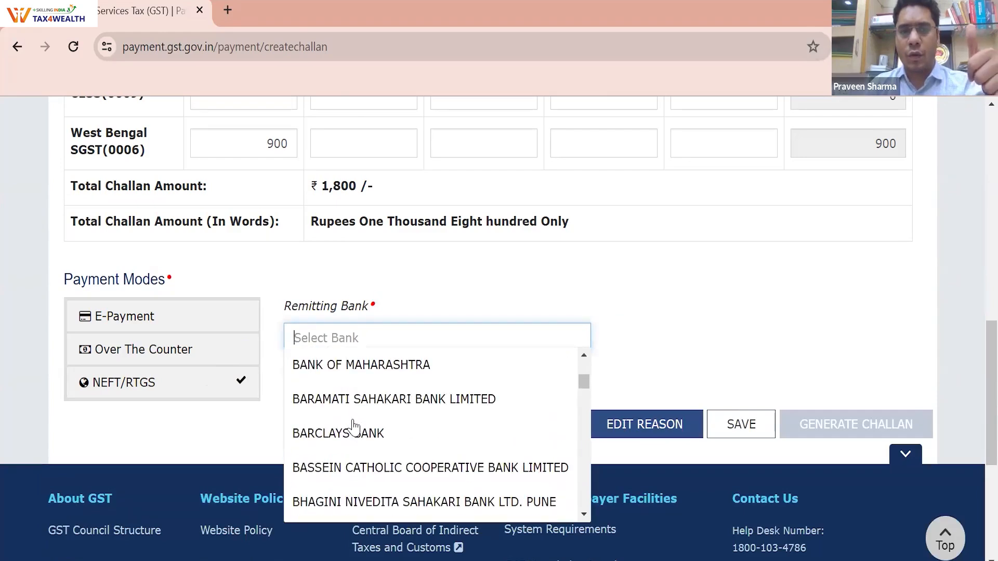
{"action": "left_click", "coordinate": [366, 366]}
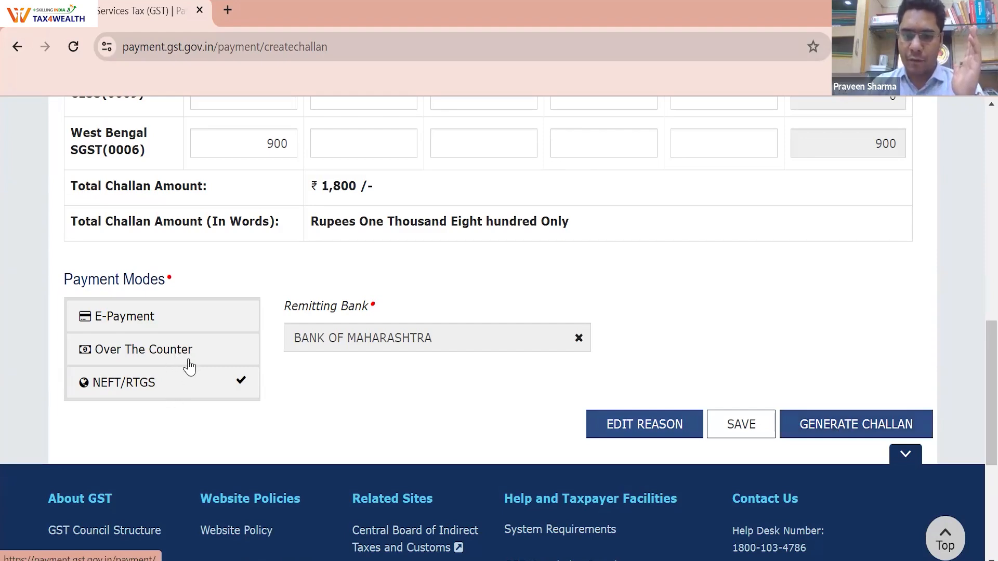
{"action": "left_click", "coordinate": [172, 322]}
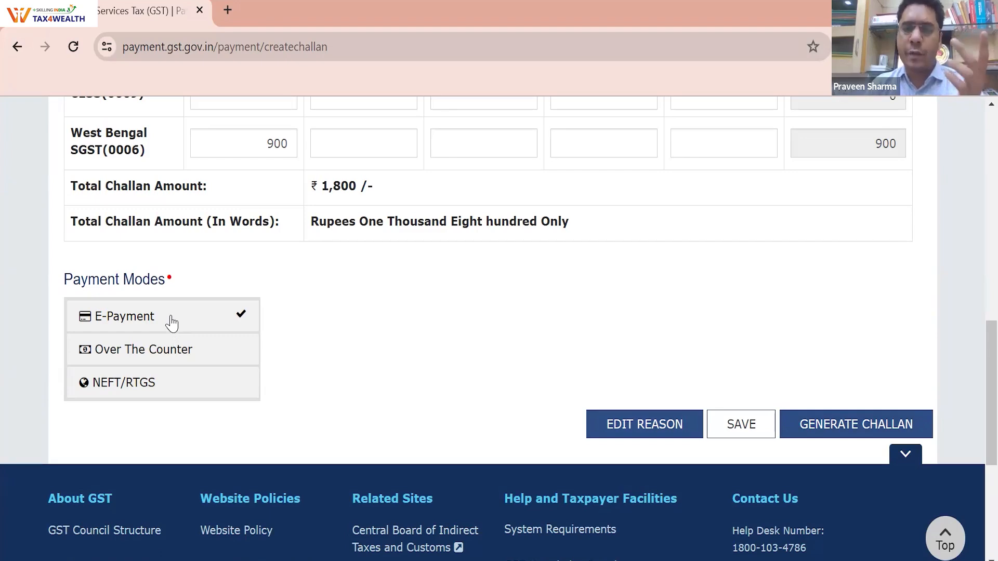
Generate the challan, re-entering the taxpayer's GSTIN in the verification dialog and proceeding
{"action": "left_click", "coordinate": [819, 429]}
{"action": "left_click", "coordinate": [475, 262]}
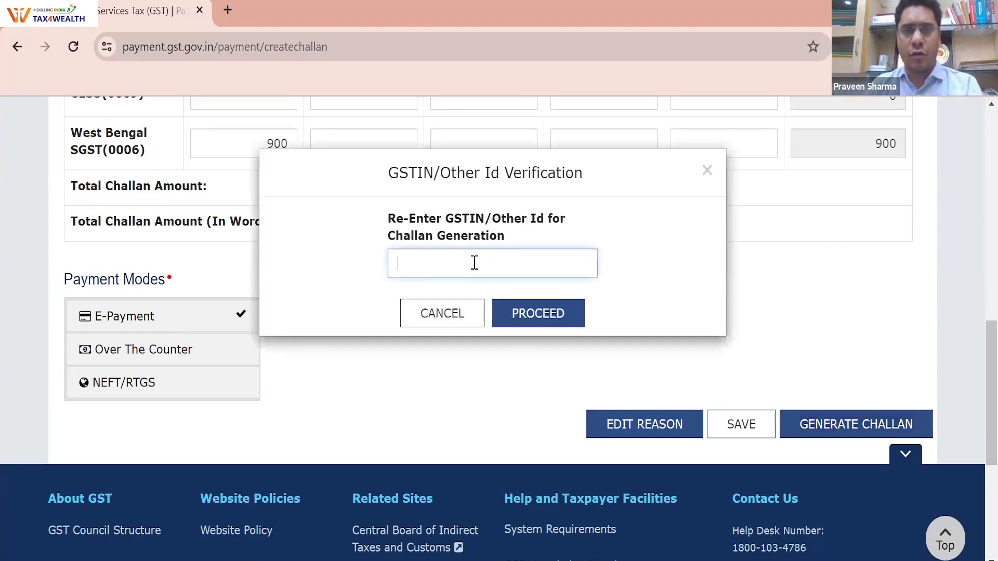
{"action": "left_click", "coordinate": [464, 79]}
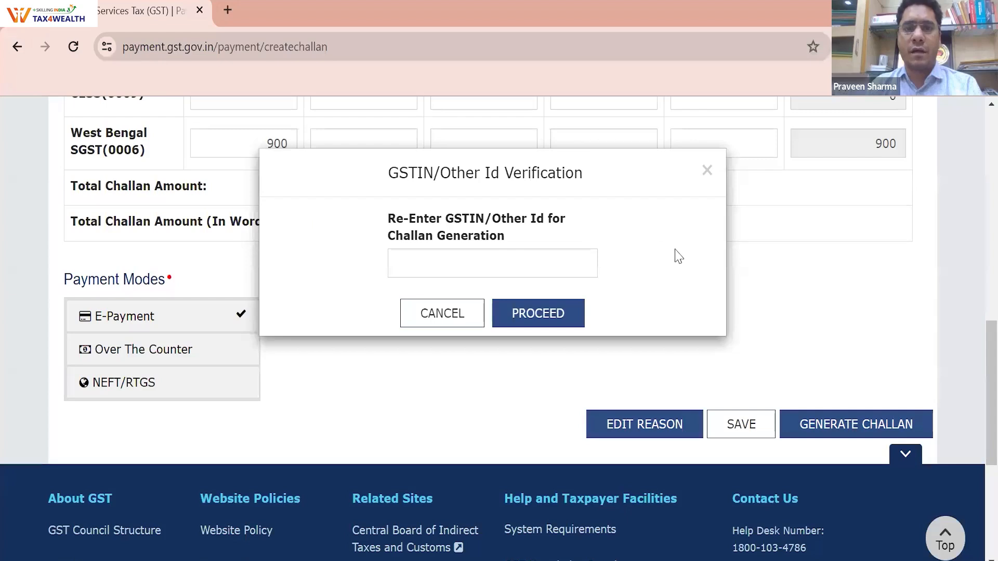
{"action": "left_click", "coordinate": [646, 206]}
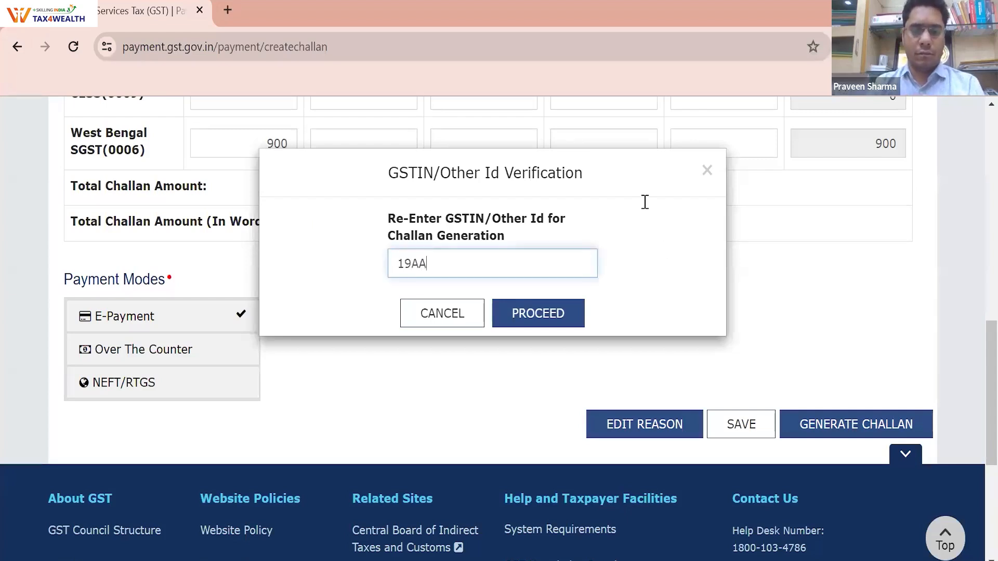
{"action": "left_click", "coordinate": [462, 64]}
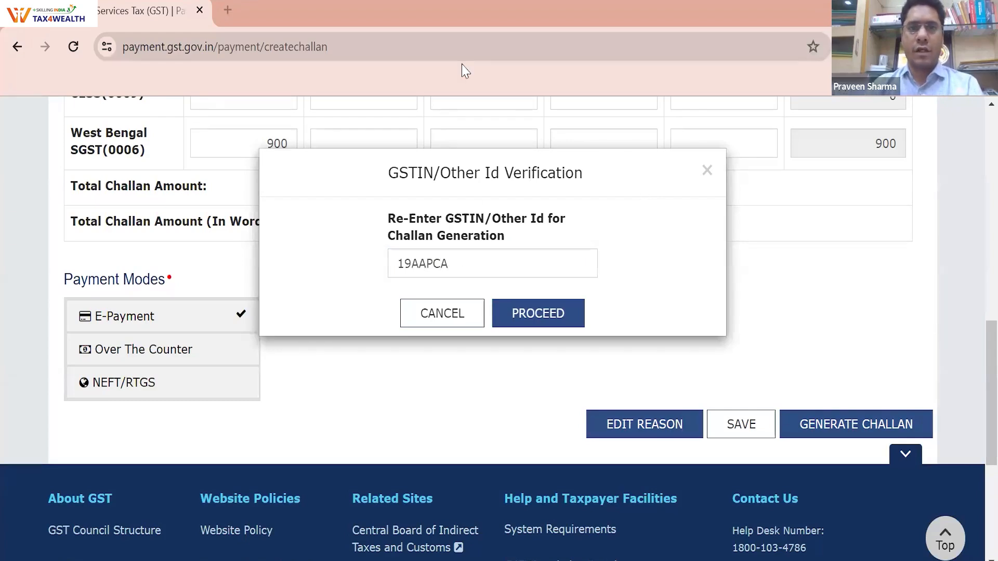
{"action": "left_click", "coordinate": [526, 260]}
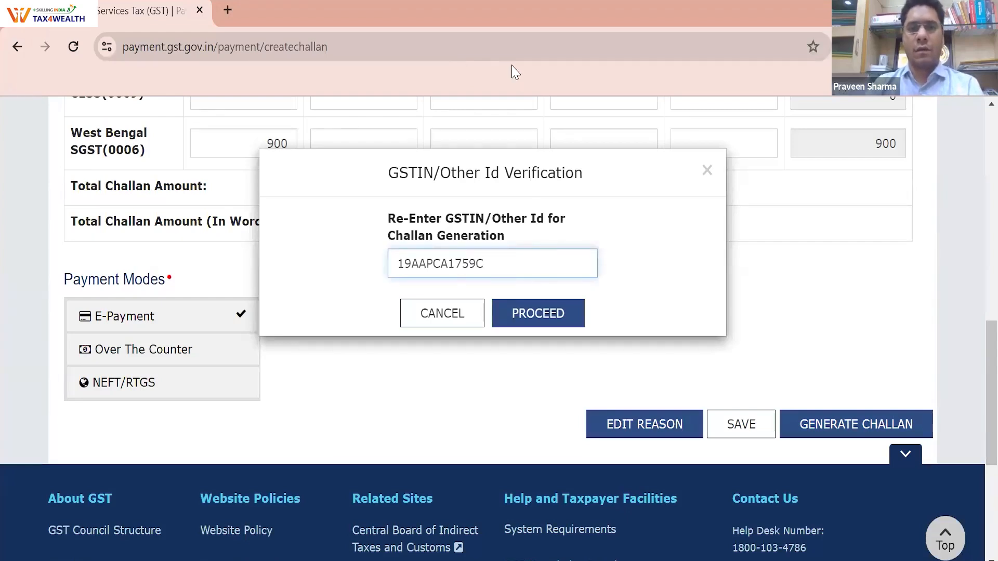
{"action": "left_click", "coordinate": [668, 196]}
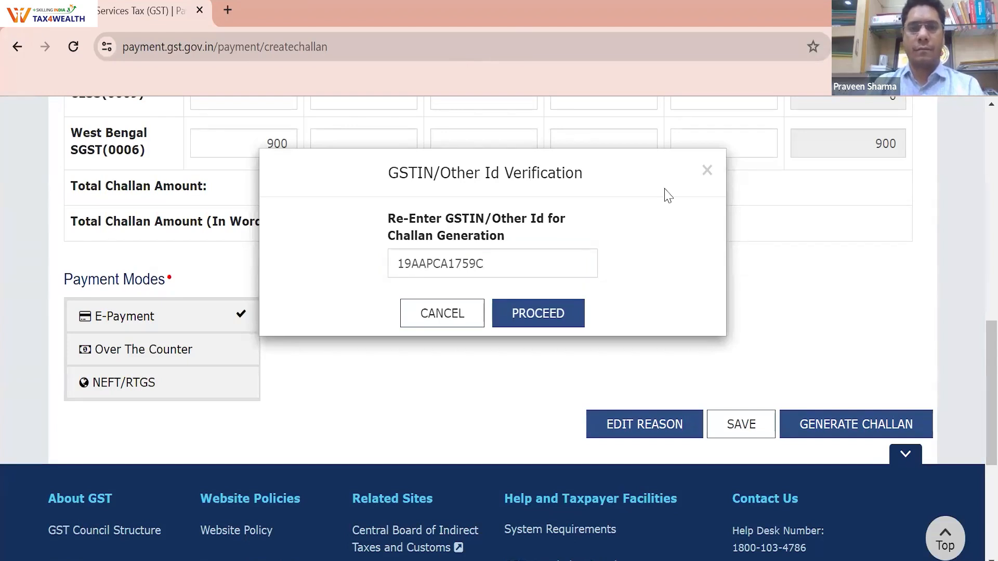
{"action": "left_click", "coordinate": [535, 263]}
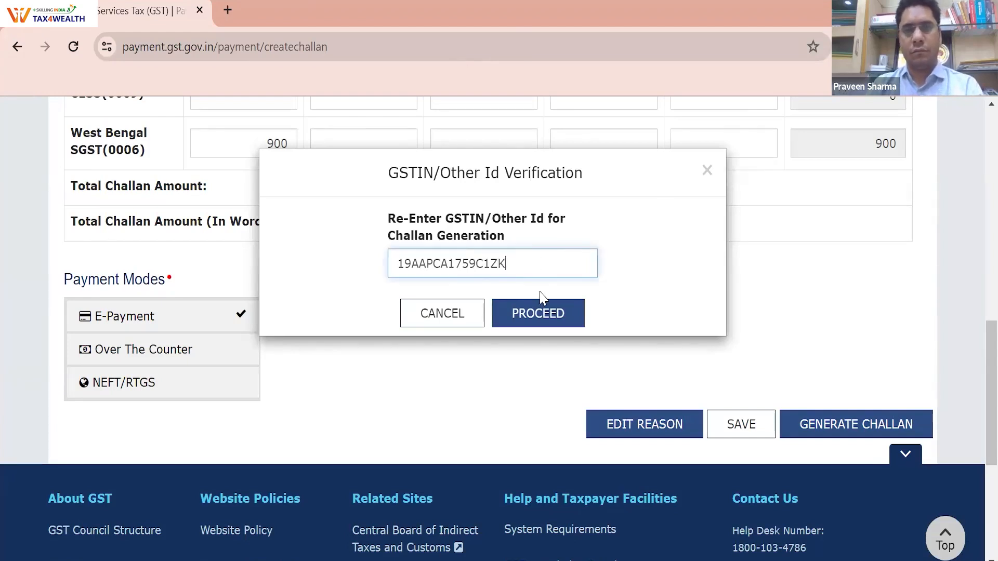
{"action": "left_click", "coordinate": [543, 306]}
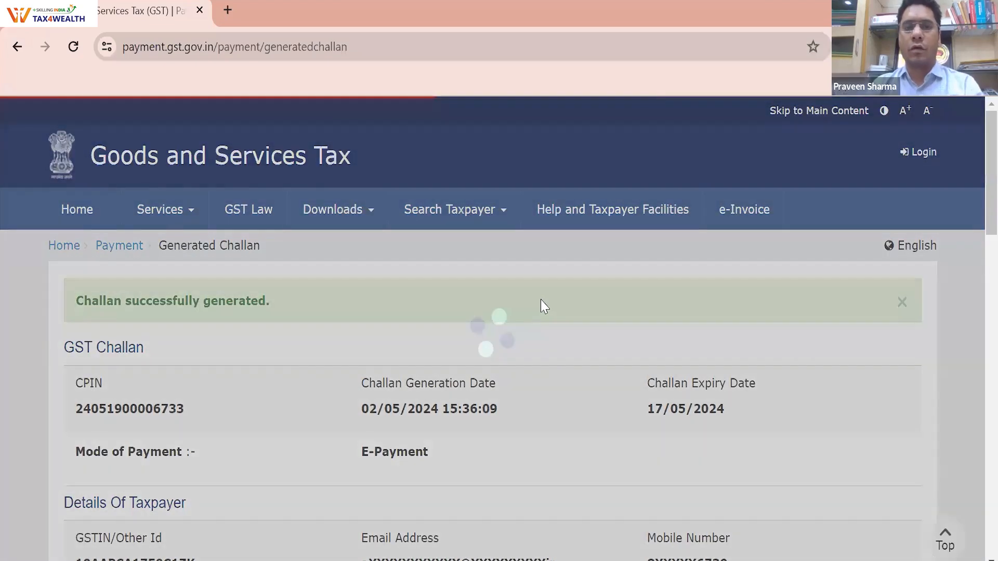
{"action": "scroll", "coordinate": [540, 299], "scroll_direction": "down", "scroll_amount": 5}
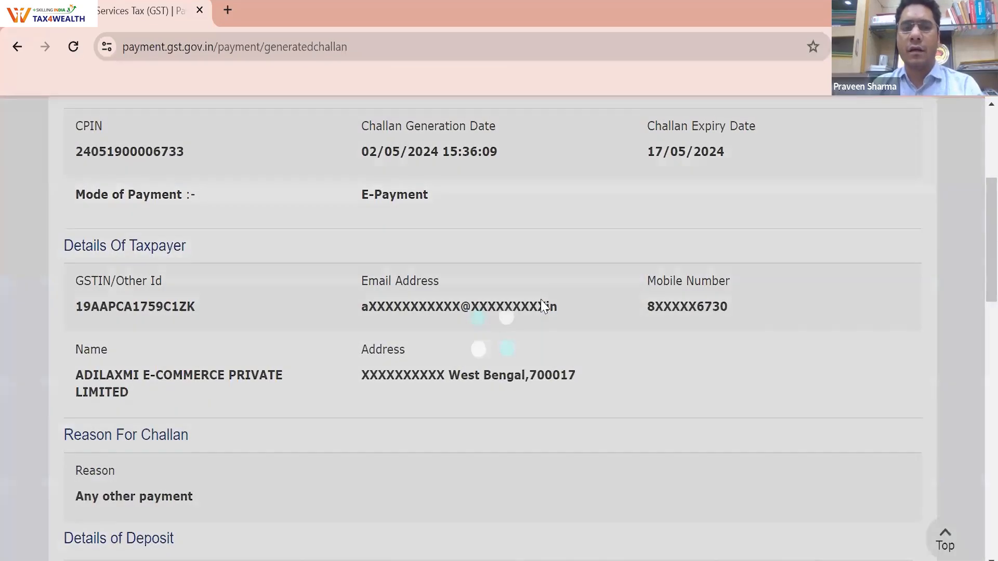
{"action": "scroll", "coordinate": [541, 300], "scroll_direction": "down", "scroll_amount": 6}
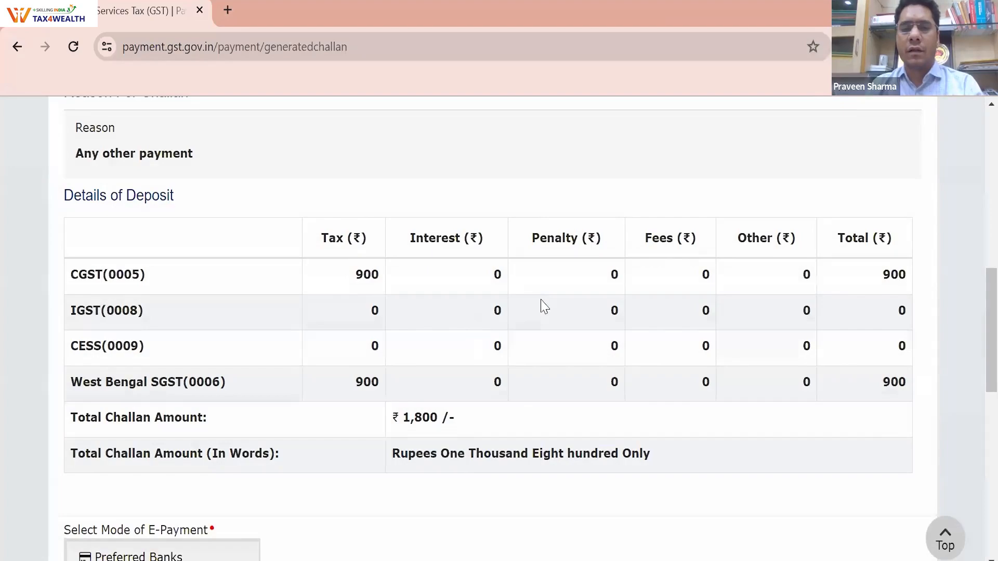
{"action": "scroll", "coordinate": [540, 299], "scroll_direction": "down", "scroll_amount": 2}
{"action": "scroll", "coordinate": [541, 300], "scroll_direction": "down", "scroll_amount": 2}
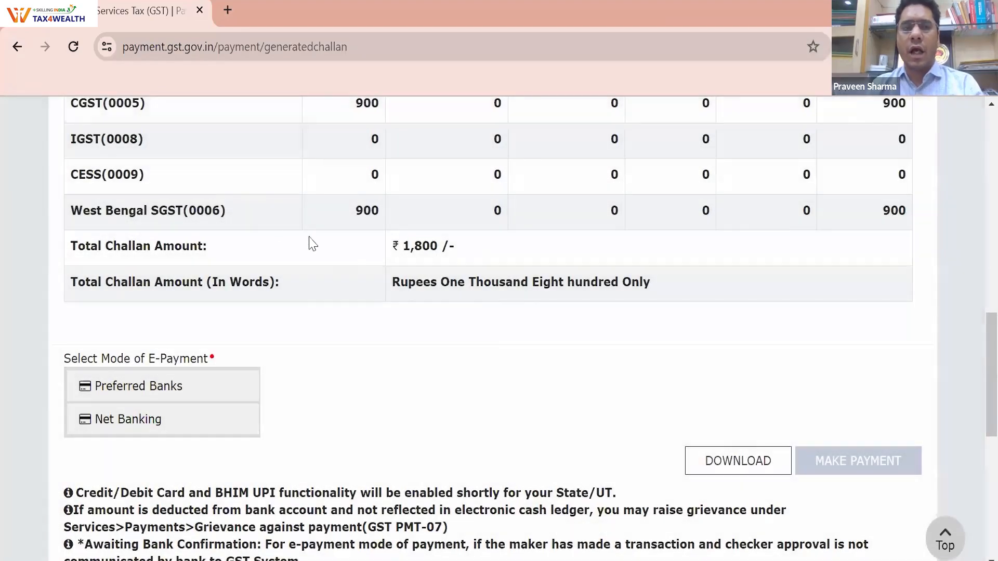
{"action": "scroll", "coordinate": [202, 214], "scroll_direction": "down", "scroll_amount": 3}
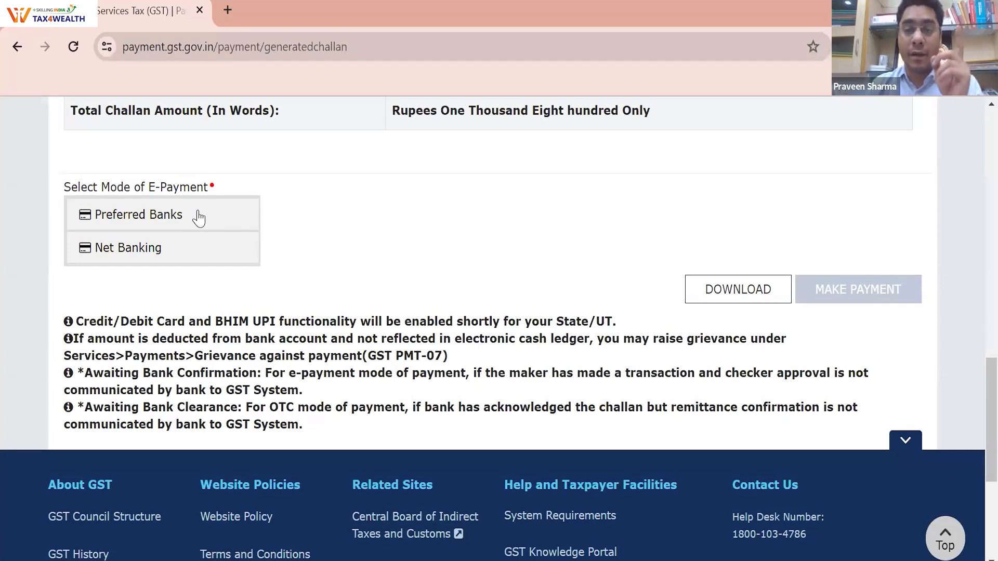
Pay via Preferred Banks with State Bank of India, accepting the terms and conditions
{"action": "left_click", "coordinate": [199, 217]}
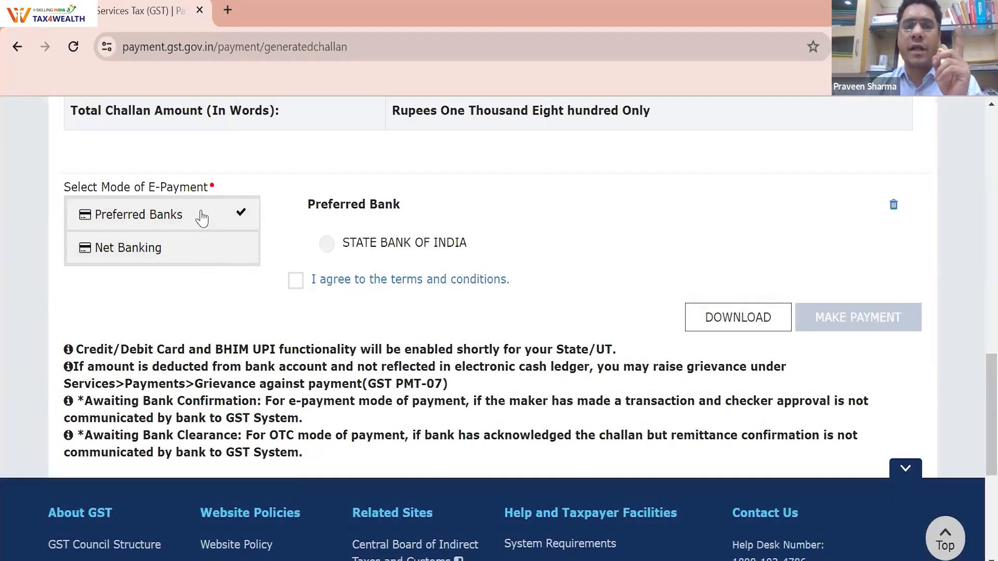
{"action": "left_click", "coordinate": [207, 248]}
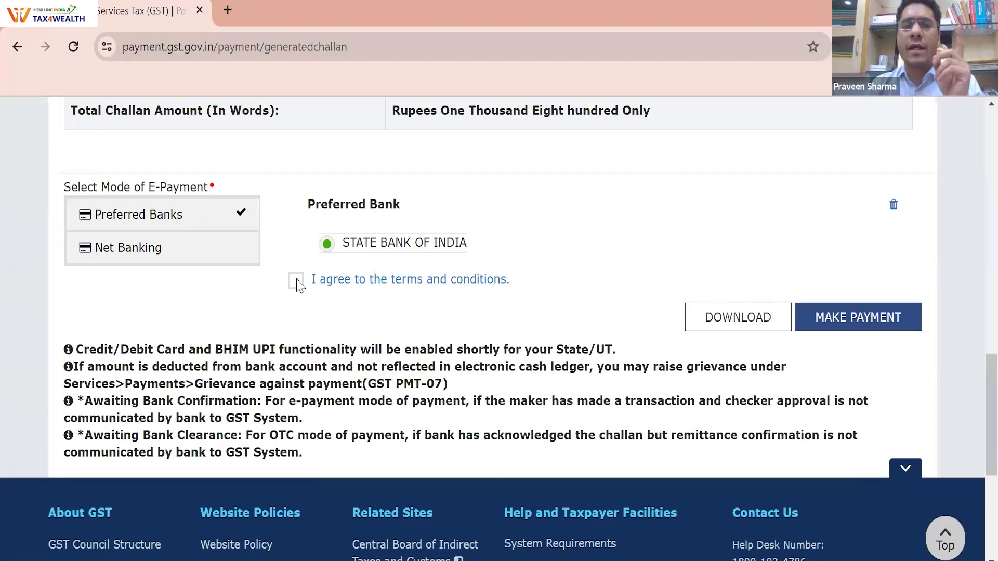
{"action": "left_click", "coordinate": [296, 280]}
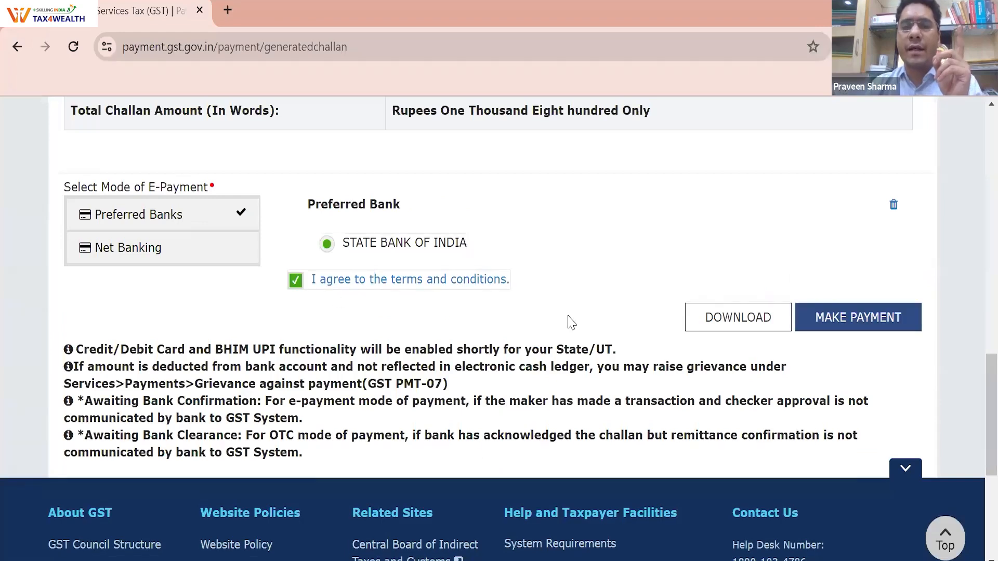
{"action": "left_click", "coordinate": [873, 324]}
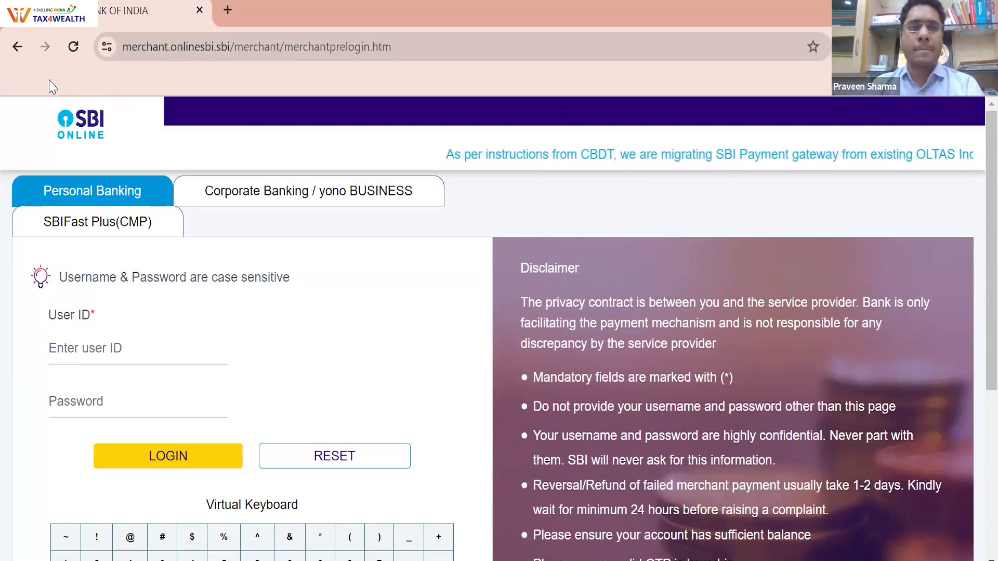
Go back from the SBI login page to the generated challan
{"action": "left_click", "coordinate": [8, 47]}
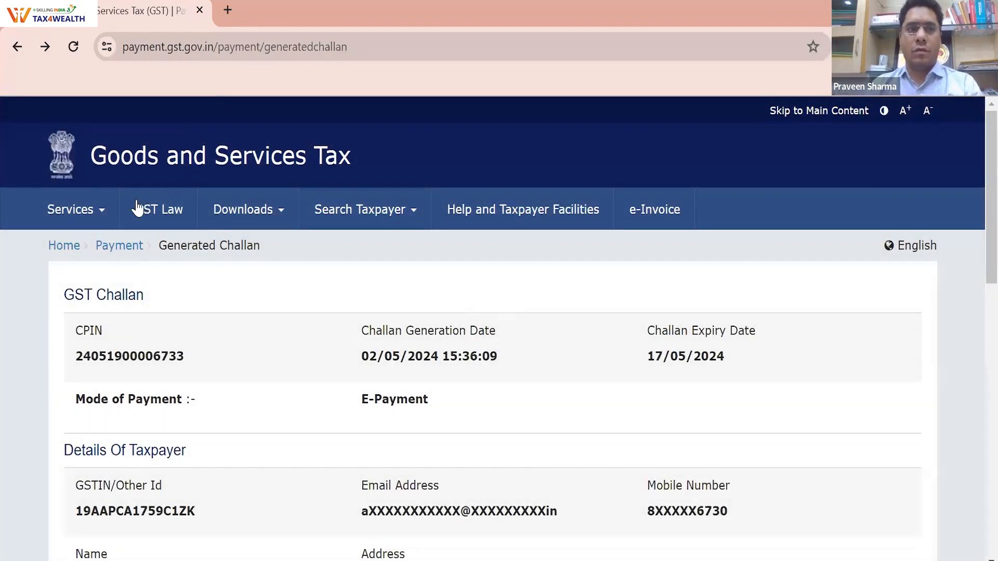
Return to the GST home page via the emblem, then load google.co.in
{"action": "left_click", "coordinate": [73, 167]}
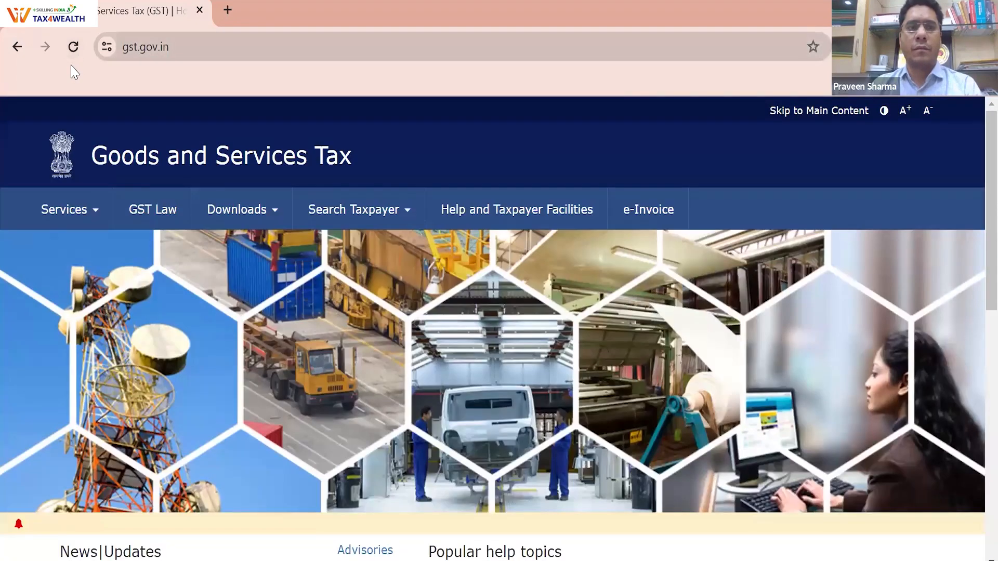
{"action": "left_click", "coordinate": [328, 65]}
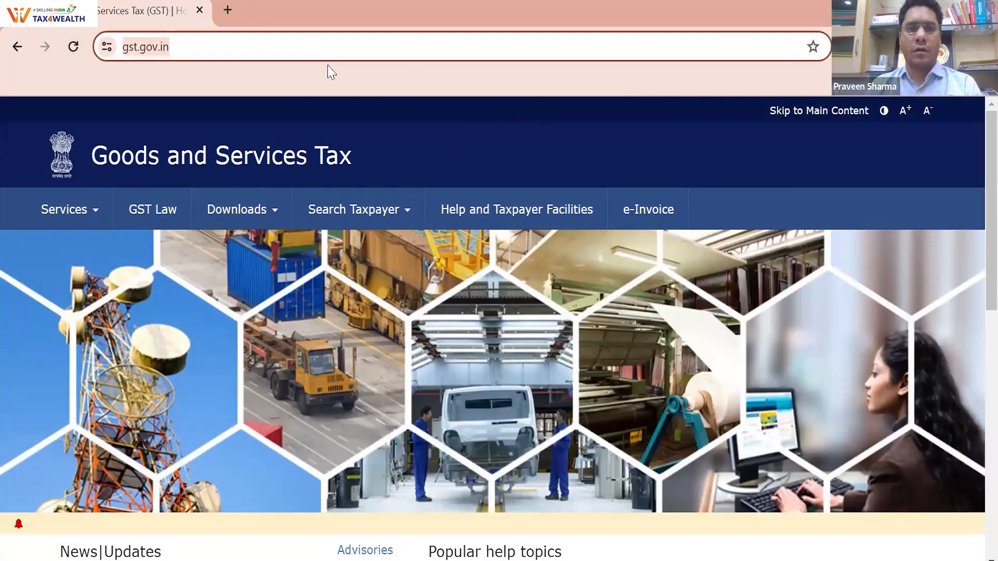
{"action": "type", "text": "GOoglebard.com"}
{"action": "key", "text": "Return"}
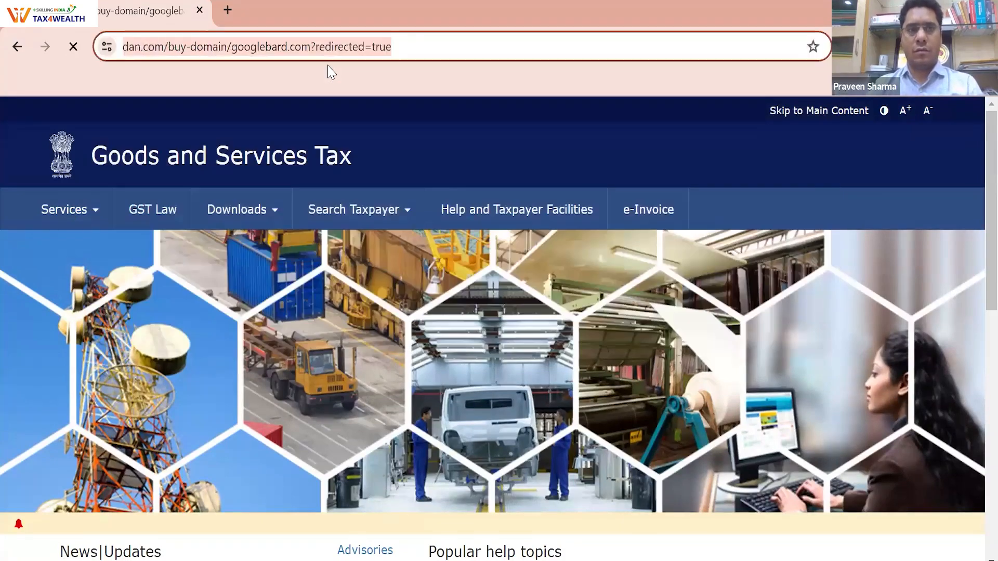
{"action": "left_click", "coordinate": [328, 65]}
{"action": "type", "text": "GOO"}
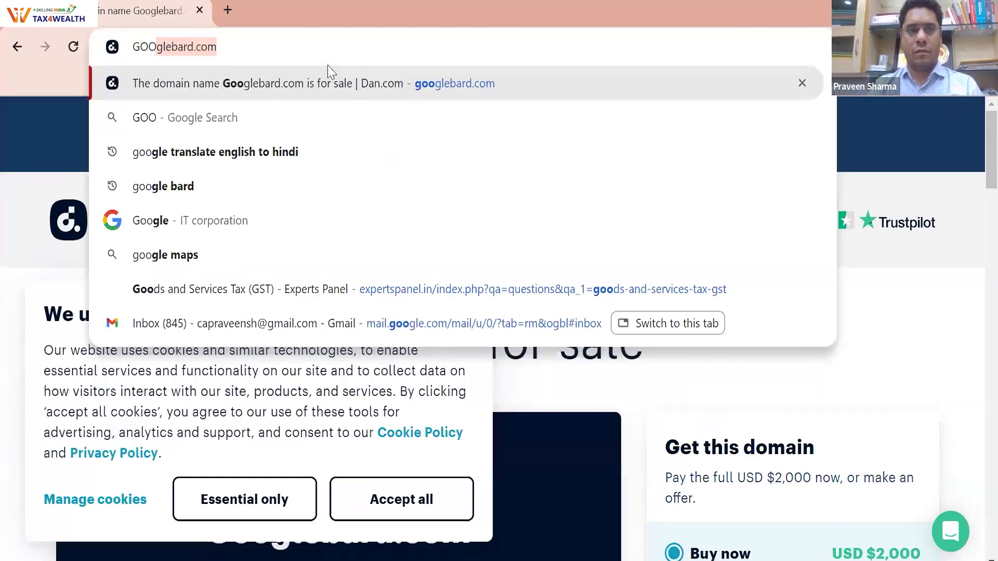
{"action": "type", "text": "GLE.CO.IN"}
{"action": "key", "text": "Return"}
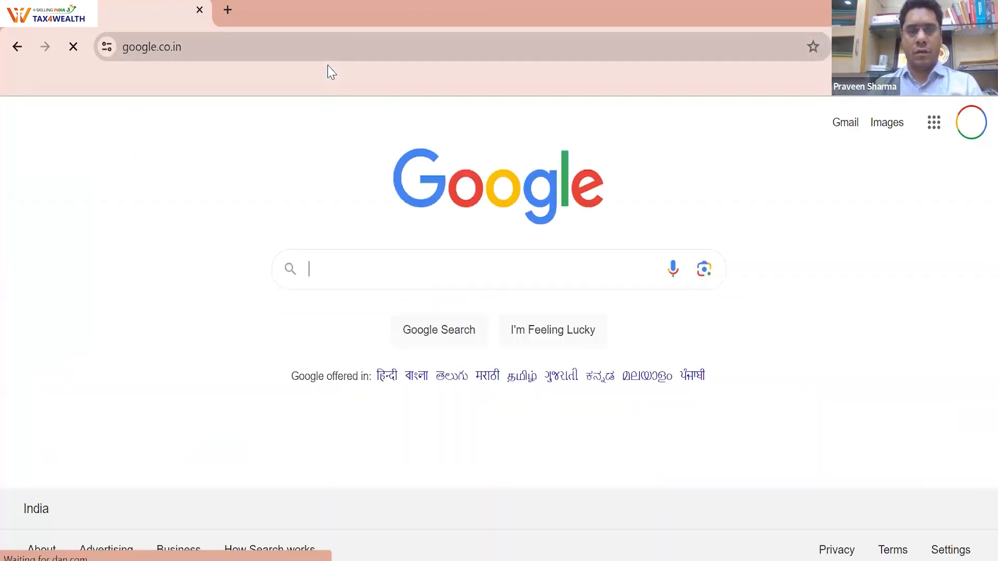
Enter gst in the address bar to load gst.gov.in and glance over its home page
{"action": "left_click", "coordinate": [328, 65]}
{"action": "type", "text": "gst"}
{"action": "key", "text": "Return"}
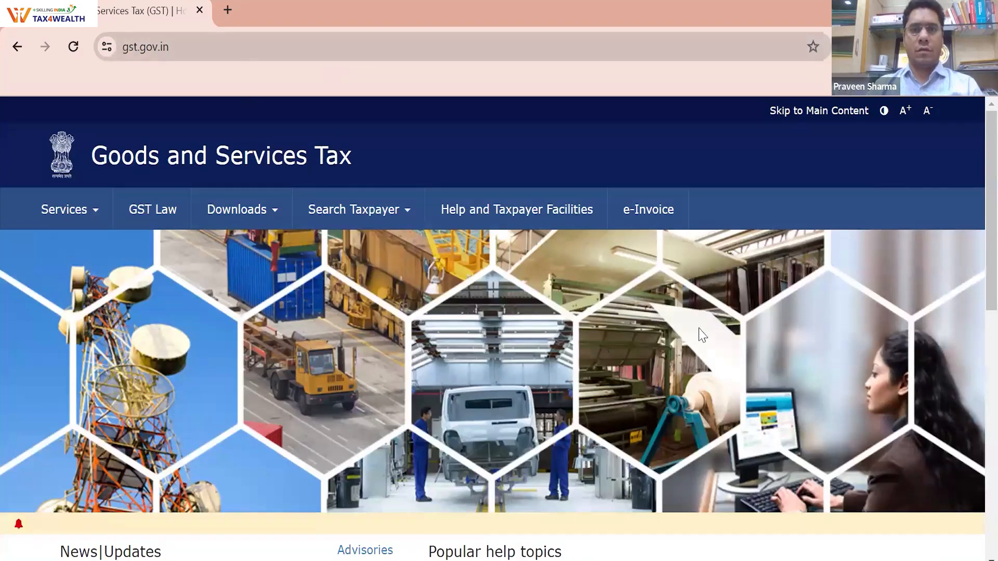
{"action": "scroll", "coordinate": [60, 218], "scroll_direction": "down", "scroll_amount": 5}
{"action": "scroll", "coordinate": [49, 229], "scroll_direction": "up", "scroll_amount": 5}
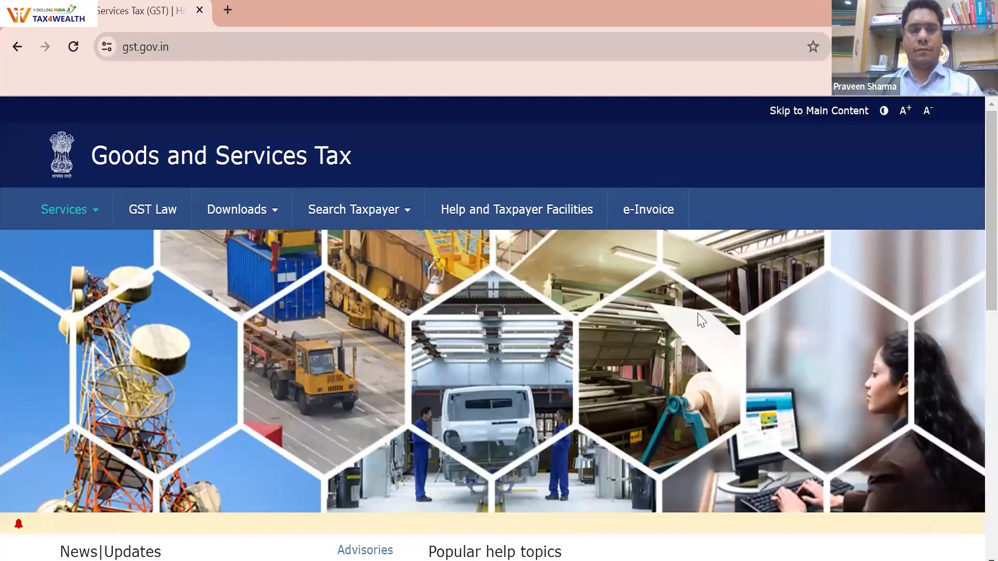
{"action": "key", "text": "ctrl+minus"}
{"action": "key", "text": "ctrl+minus"}
{"action": "key", "text": "ctrl+minus"}
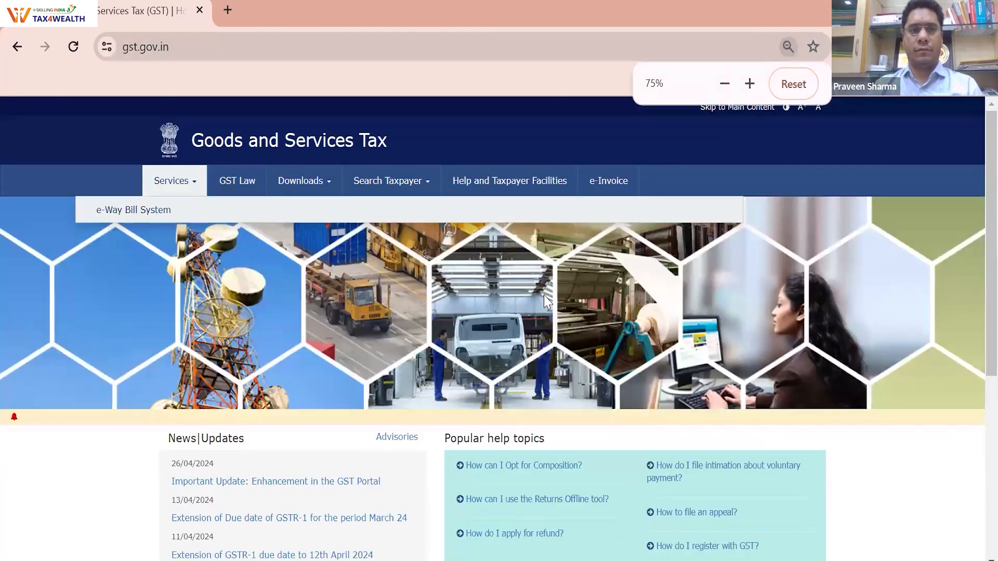
{"action": "key", "text": "ctrl+plus"}
{"action": "key", "text": "ctrl+plus"}
{"action": "key", "text": "ctrl+plus"}
{"action": "key", "text": "ctrl+plus"}
{"action": "key", "text": "ctrl+minus"}
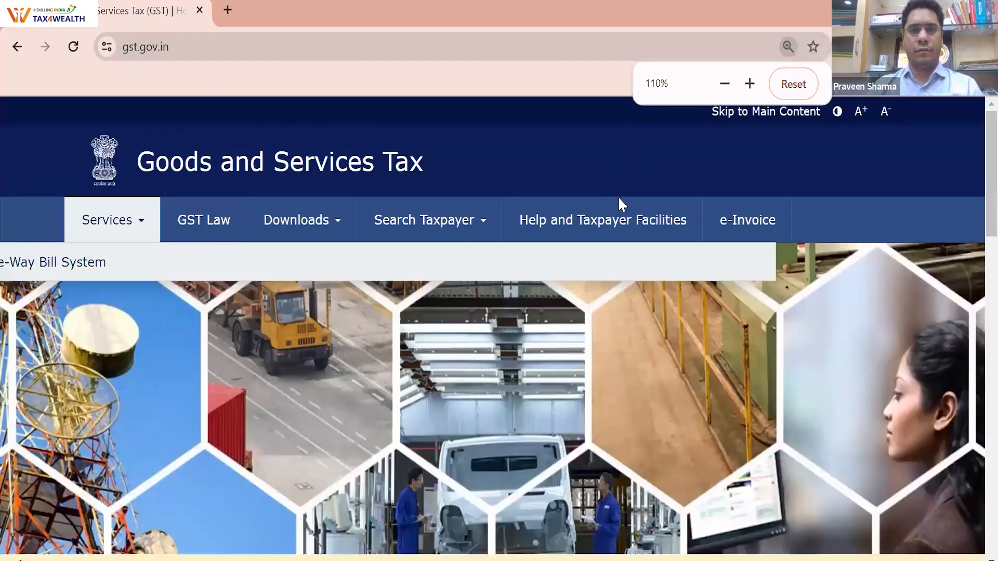
{"action": "key", "text": "ctrl+minus"}
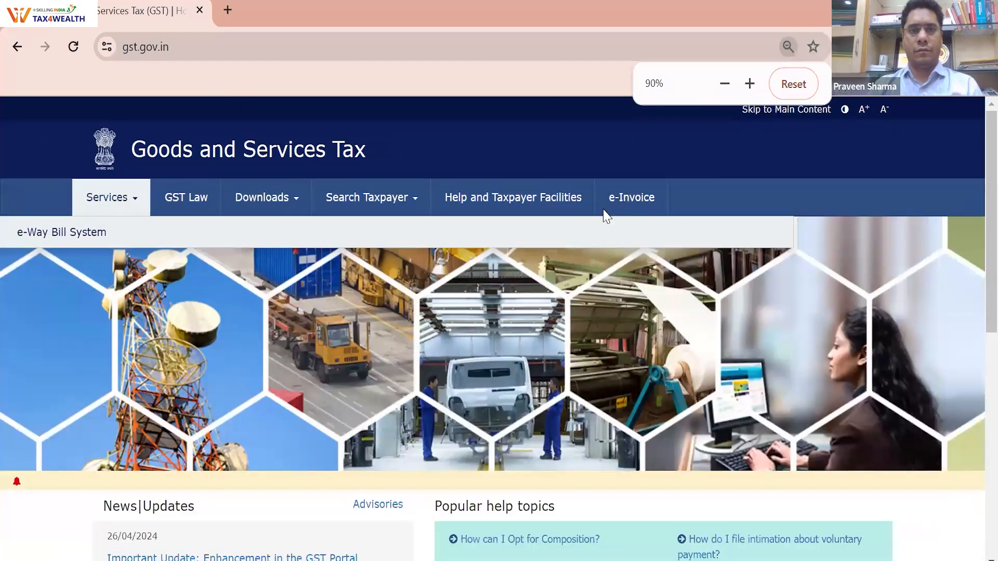
{"action": "left_click", "coordinate": [604, 210]}
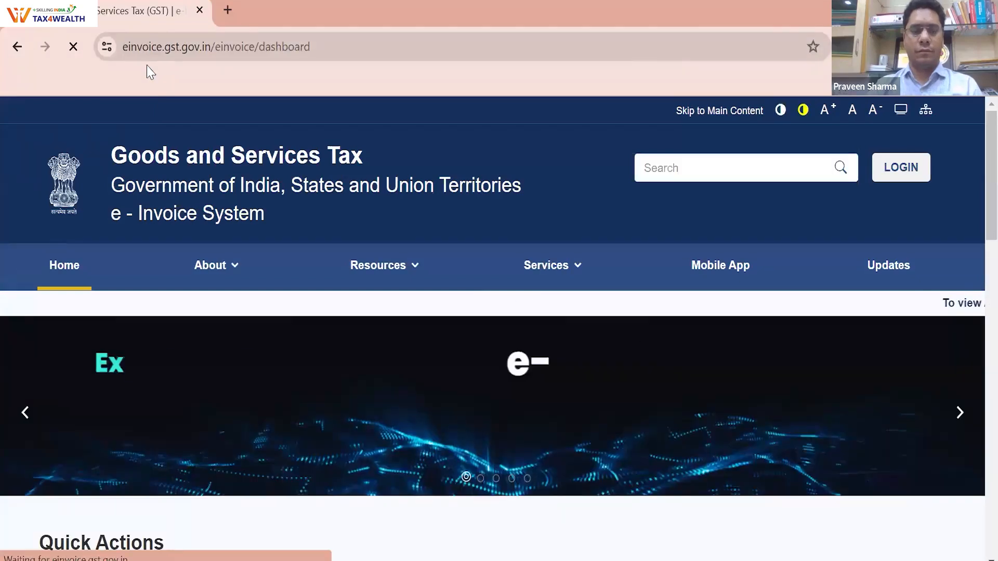
{"action": "key", "text": "ctrl+l"}
{"action": "type", "text": "gst"}
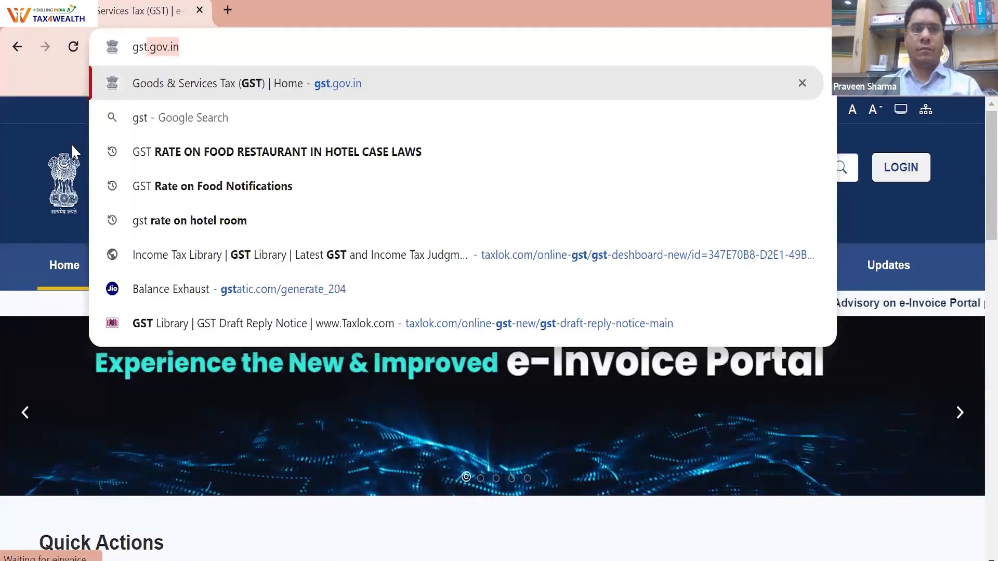
{"action": "key", "text": "Return"}
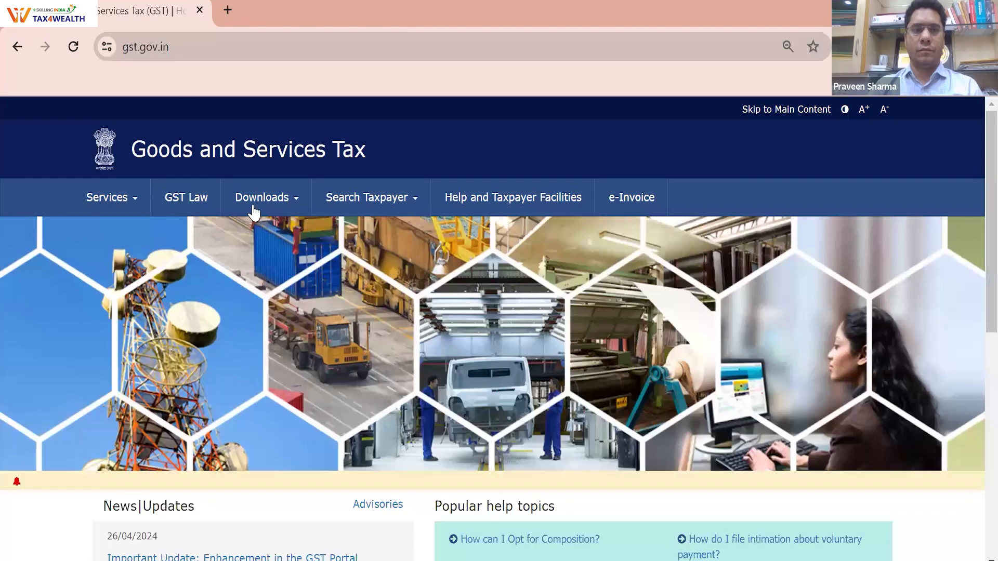
{"action": "key", "text": "ctrl+l"}
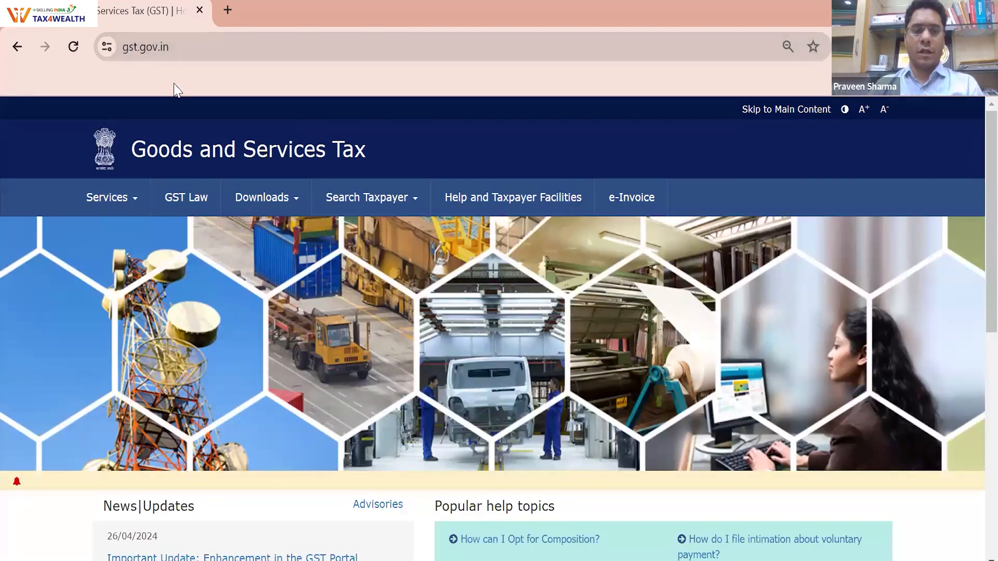
{"action": "type", "text": "ww"}
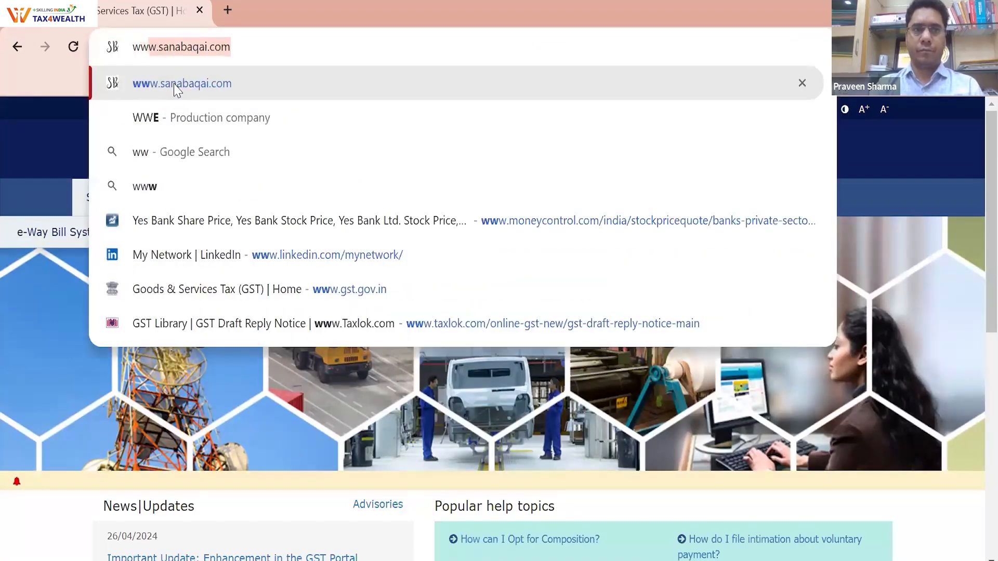
{"action": "key", "text": "BackSpace"}
{"action": "type", "text": ".gst"}
{"action": "key", "text": "BackSpace"}
{"action": "key", "text": "BackSpace"}
{"action": "key", "text": "BackSpace"}
{"action": "key", "text": "BackSpace"}
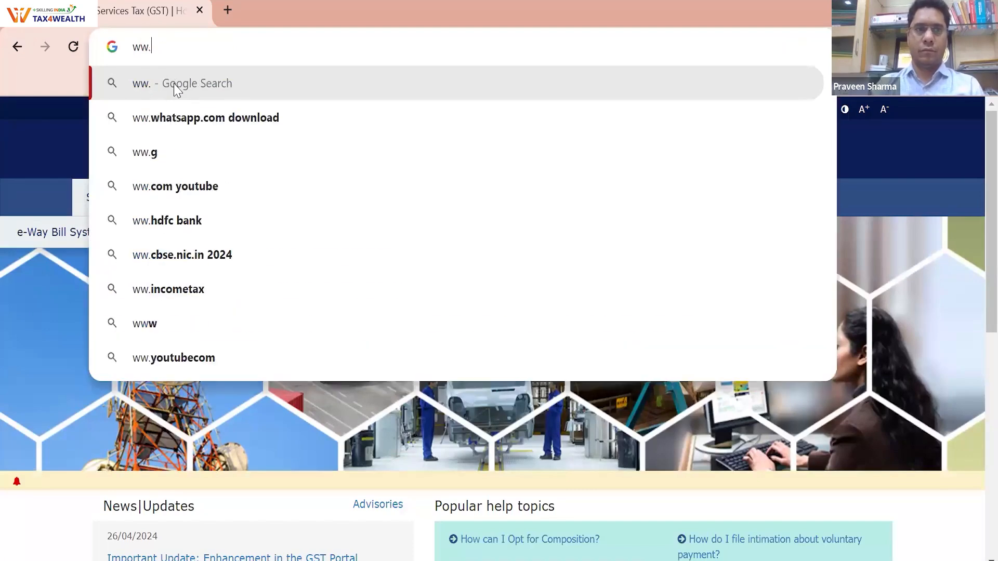
{"action": "type", "text": "w."}
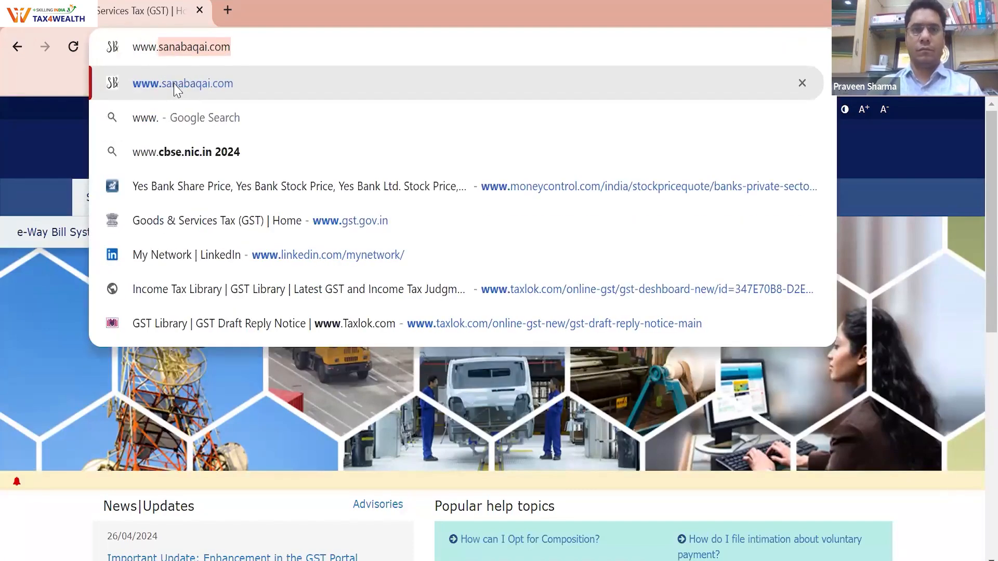
{"action": "type", "text": "gst"}
{"action": "key", "text": "Return"}
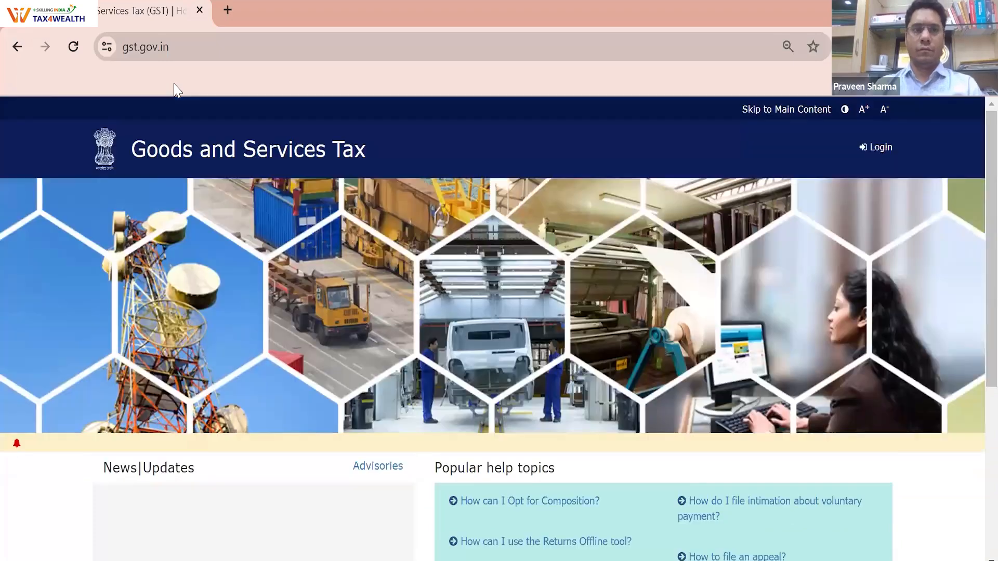
Open Google, search 'gst portal', and open the official GST Portal result
{"action": "key", "text": "ctrl+l"}
{"action": "type", "text": "go"}
{"action": "key", "text": "Return"}
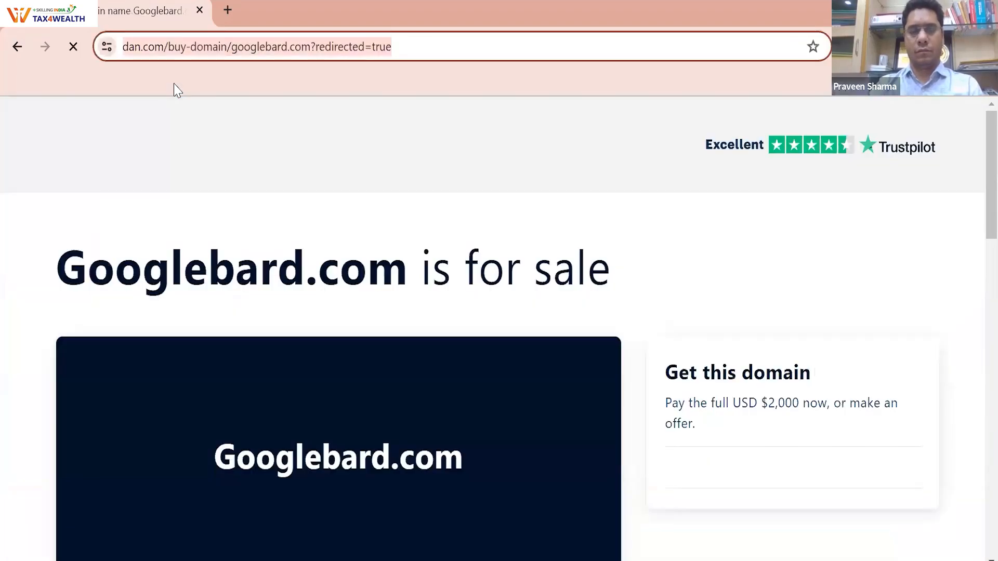
{"action": "type", "text": "GOogle.co.in"}
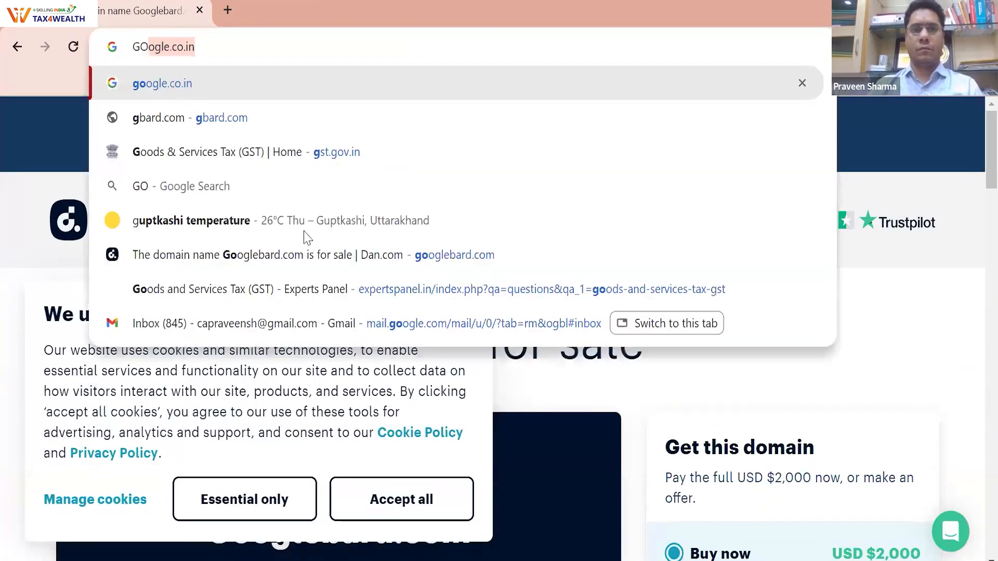
{"action": "key", "text": "Return"}
{"action": "left_click", "coordinate": [329, 262]}
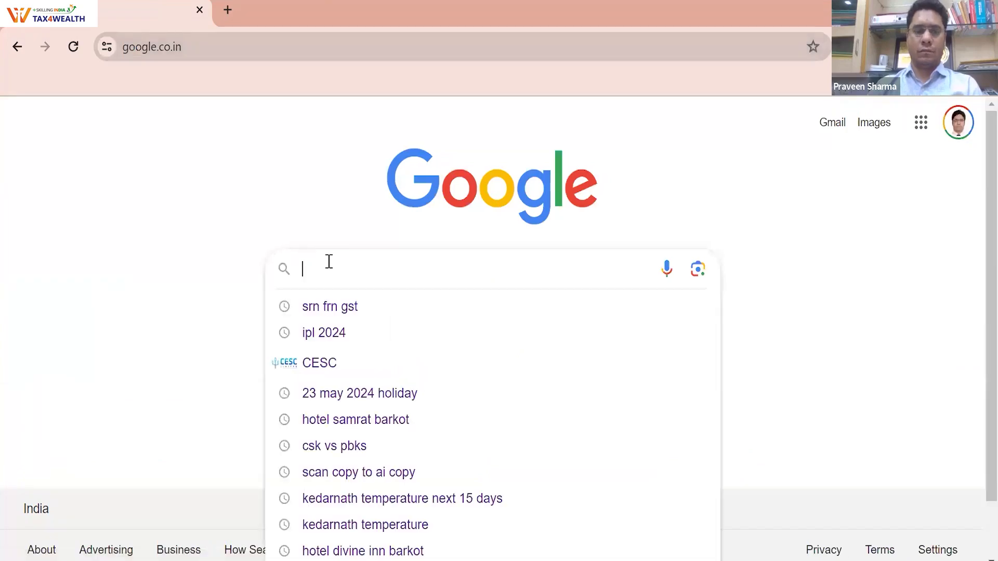
{"action": "type", "text": "gst portal"}
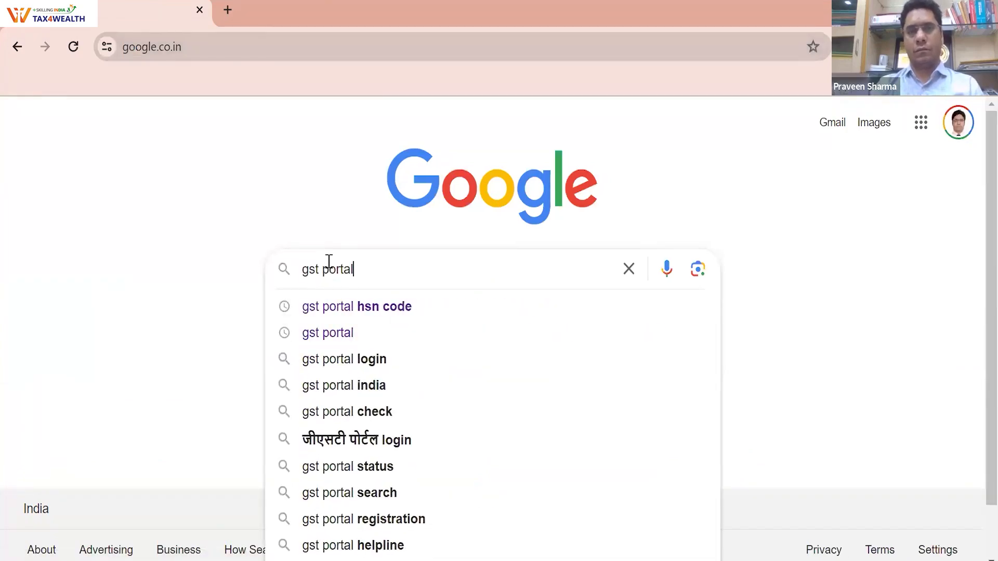
{"action": "key", "text": "Return"}
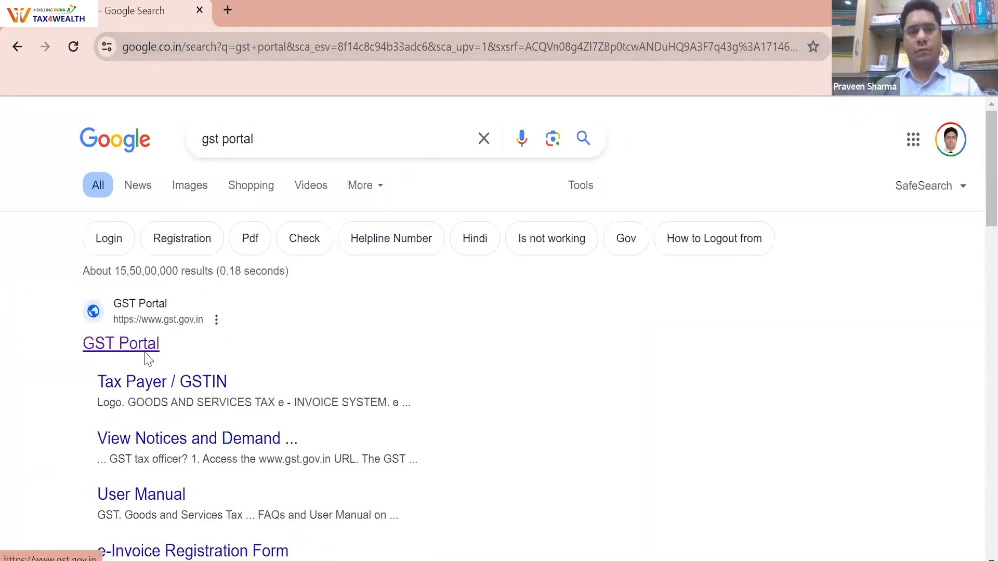
{"action": "left_click", "coordinate": [148, 359]}
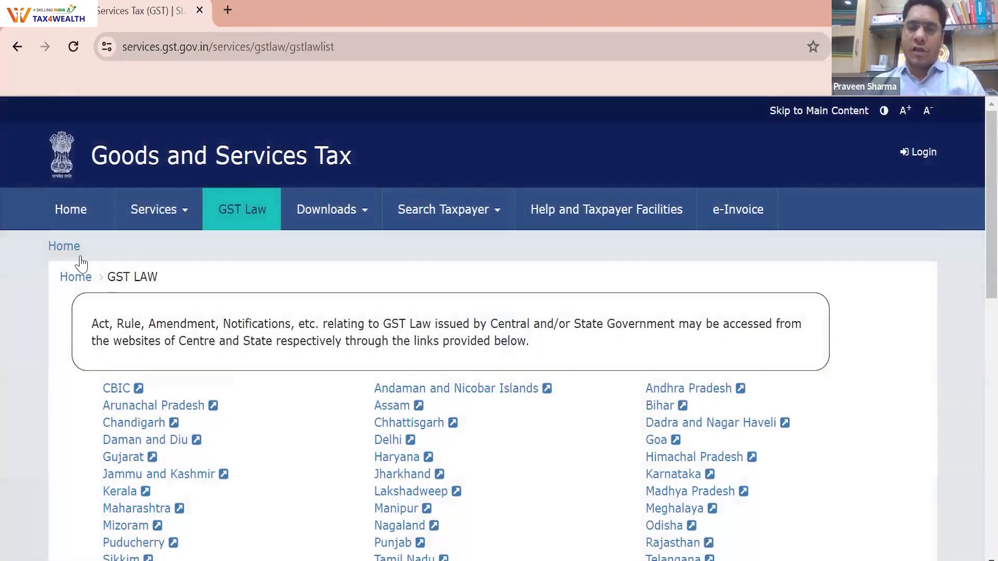
Visit Track Payment Status under Services > Payments, go back, then reveal Services > User Services
{"action": "mouse_move", "coordinate": [92, 265]}
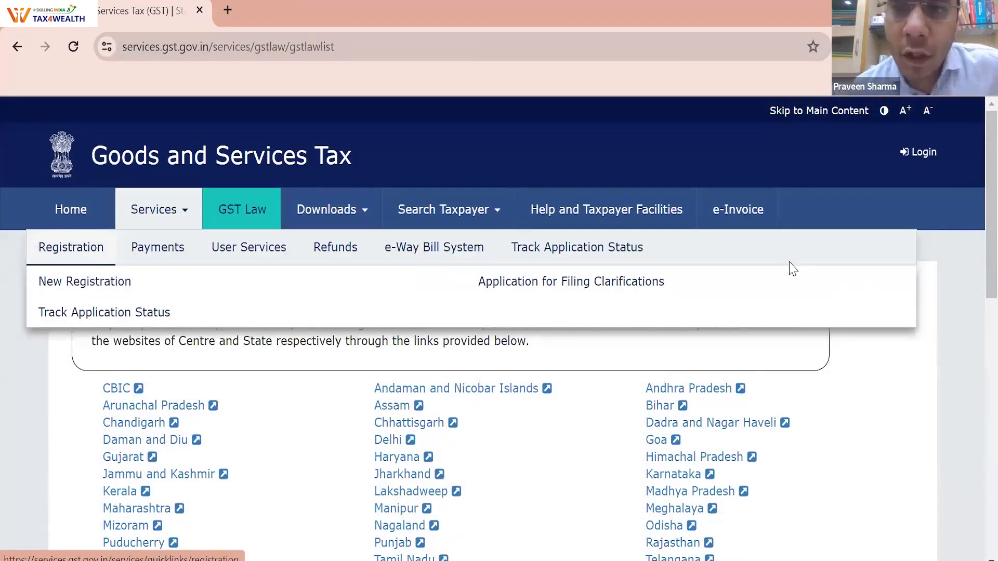
{"action": "mouse_move", "coordinate": [175, 259]}
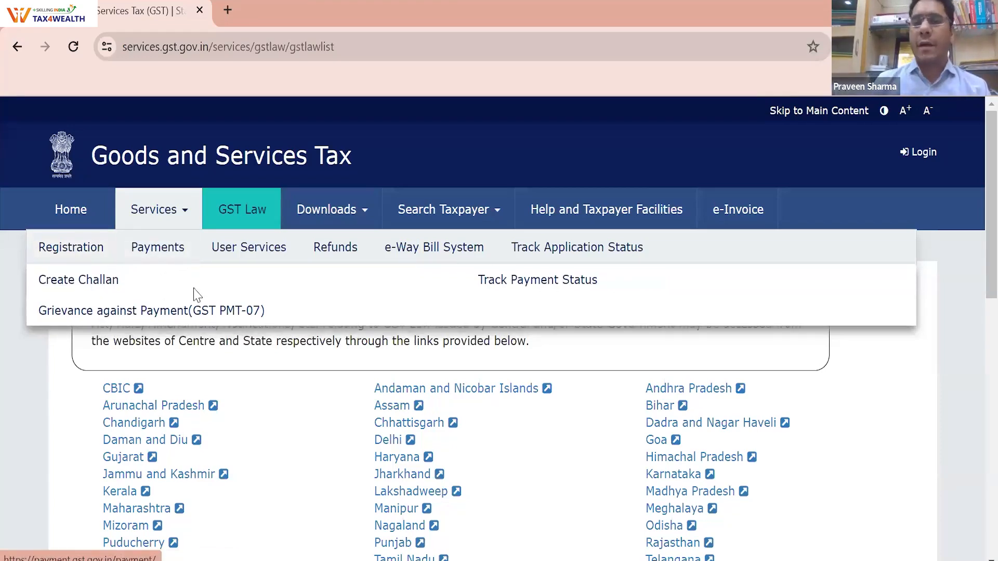
{"action": "left_click", "coordinate": [520, 280]}
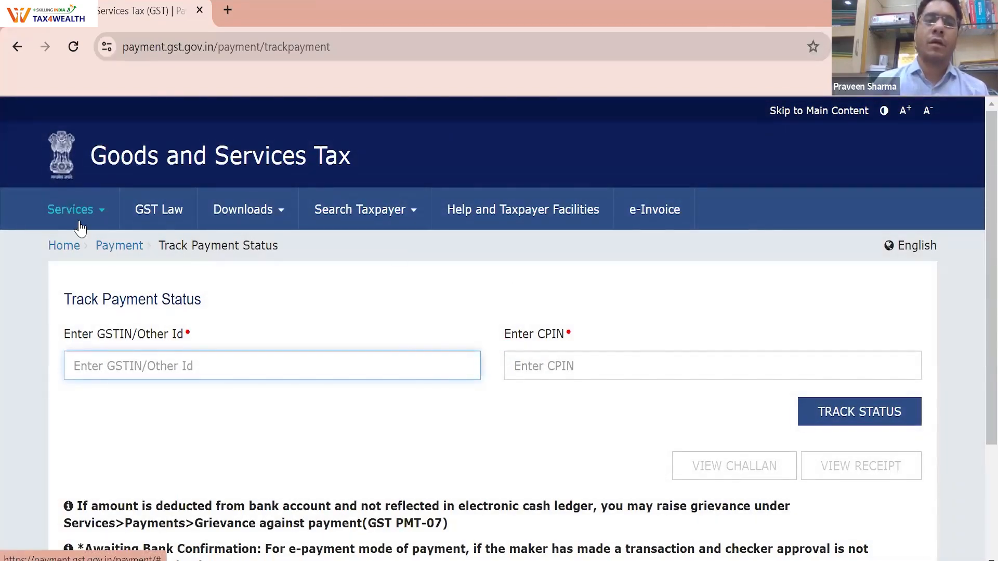
{"action": "left_click", "coordinate": [117, 248]}
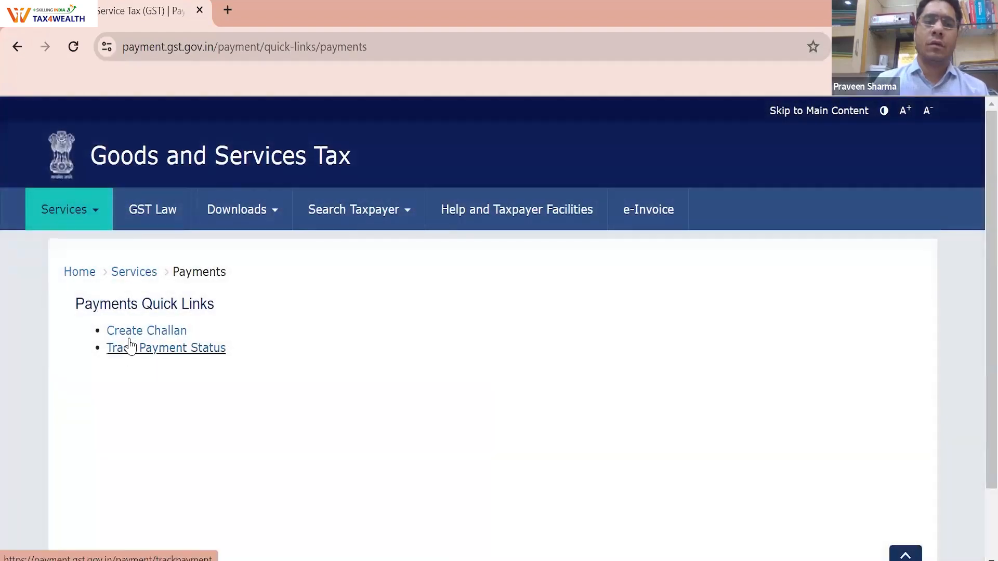
{"action": "left_click", "coordinate": [17, 46]}
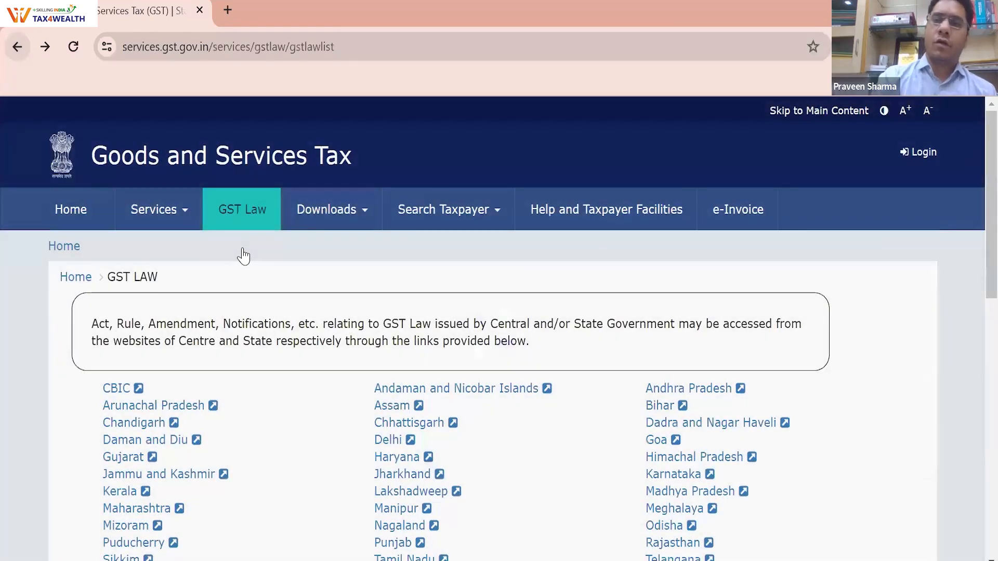
{"action": "mouse_move", "coordinate": [244, 254]}
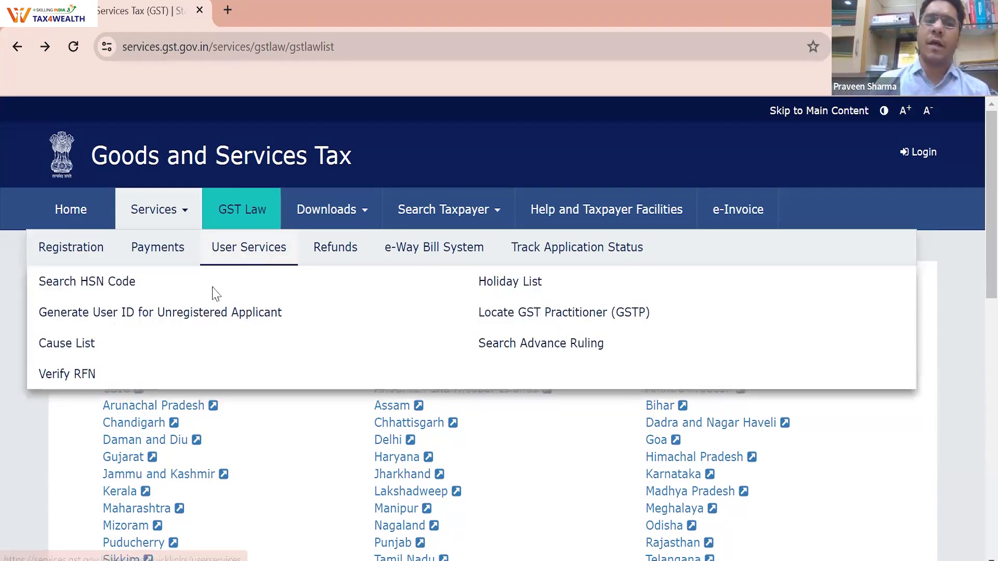
Open Search HSN Code and switch to searching Goods by description
{"action": "left_click", "coordinate": [99, 291]}
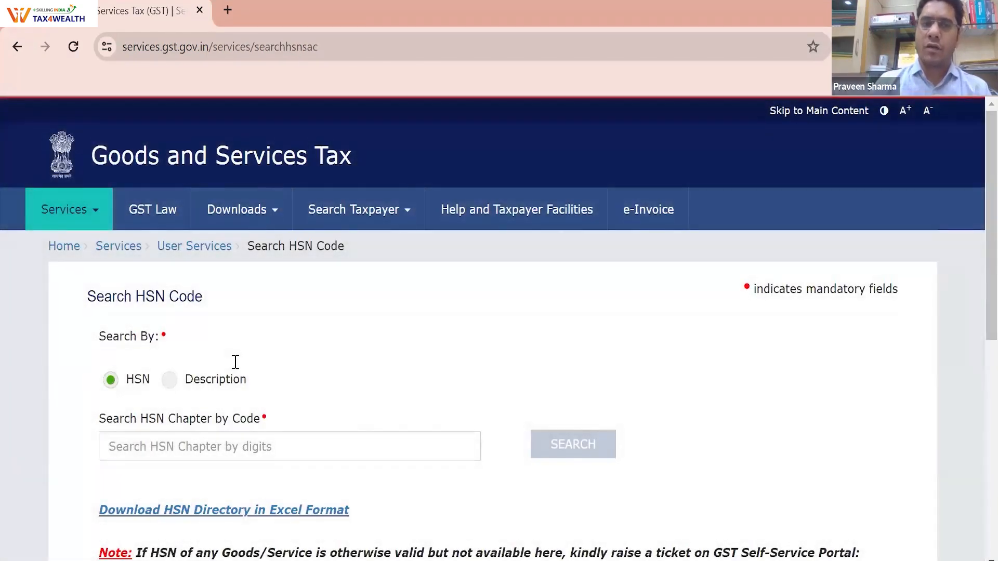
{"action": "scroll", "coordinate": [235, 361], "scroll_direction": "down", "scroll_amount": 2}
{"action": "left_click", "coordinate": [236, 359]}
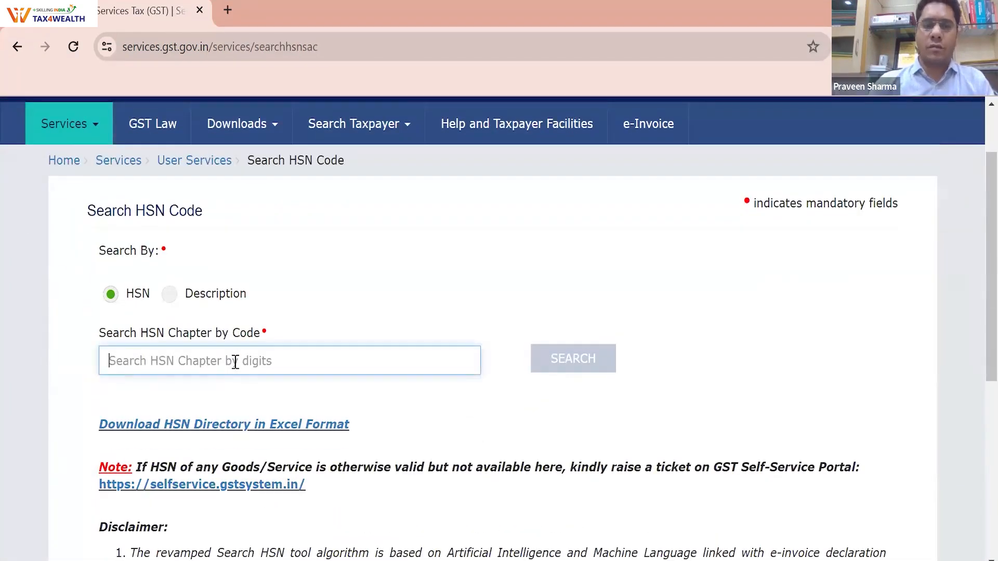
{"action": "left_click", "coordinate": [170, 294]}
{"action": "left_click", "coordinate": [180, 446]}
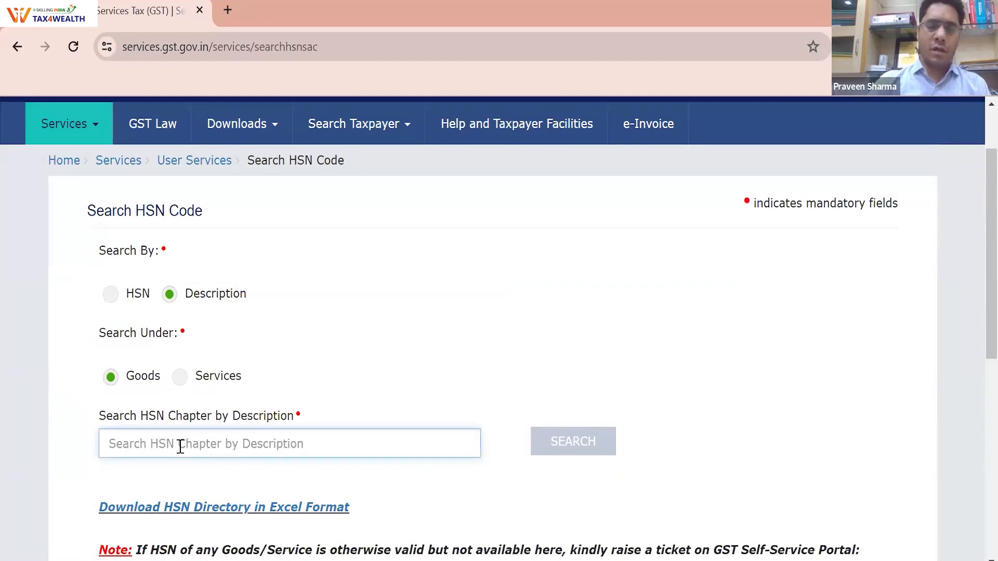
Look up goods codes for 'suit', 'calculat', 'pen' and 'erase', clearing each search
{"action": "type", "text": "s"}
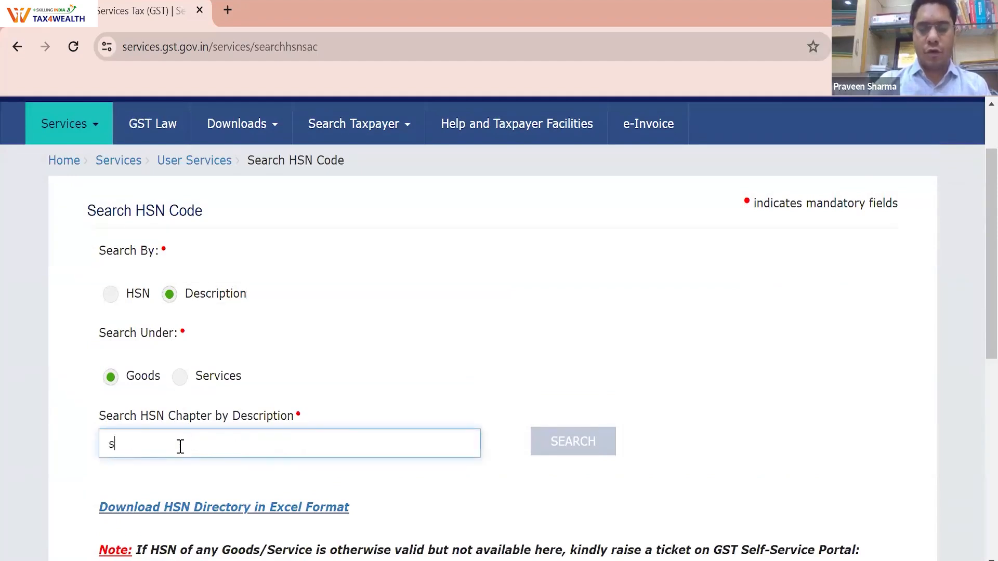
{"action": "type", "text": "uit"}
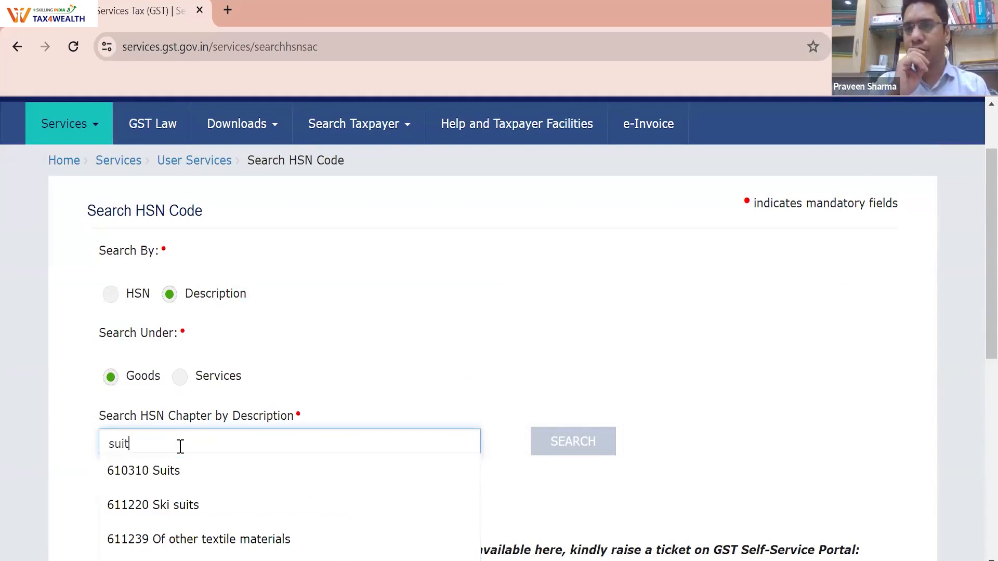
{"action": "key", "text": "BackSpace"}
{"action": "key", "text": "BackSpace"}
{"action": "key", "text": "BackSpace"}
{"action": "key", "text": "BackSpace"}
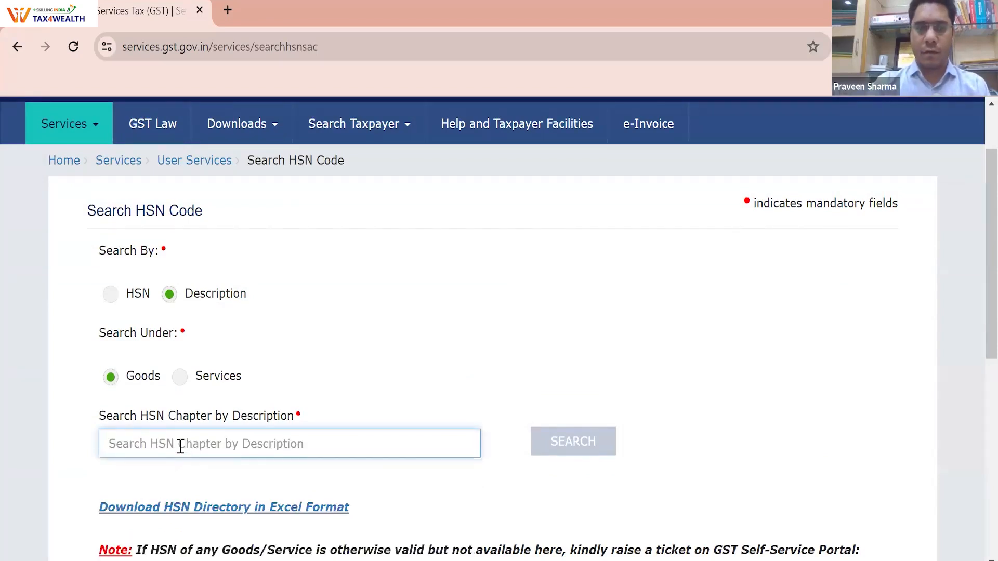
{"action": "type", "text": "calculator"}
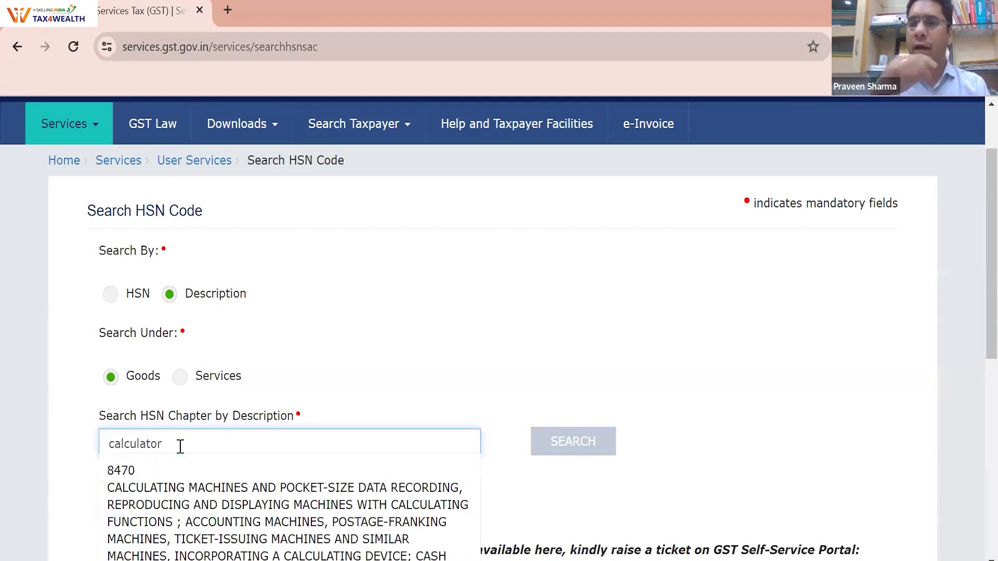
{"action": "key", "text": "BackSpace"}
{"action": "key", "text": "BackSpace"}
{"action": "key", "text": "BackSpace"}
{"action": "key", "text": "BackSpace"}
{"action": "key", "text": "BackSpace"}
{"action": "key", "text": "BackSpace"}
{"action": "key", "text": "BackSpace"}
{"action": "key", "text": "BackSpace"}
{"action": "key", "text": "BackSpace"}
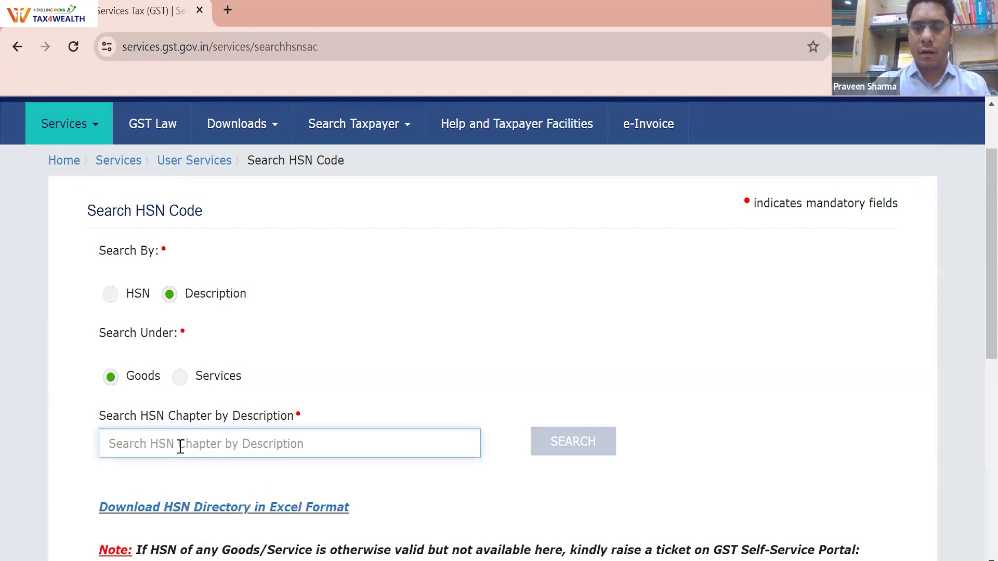
{"action": "type", "text": "pen"}
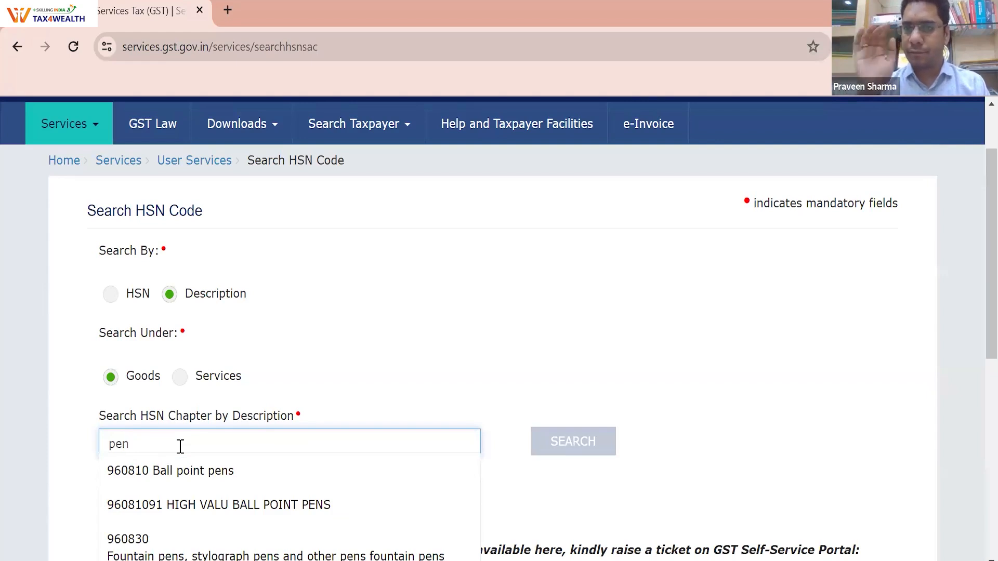
{"action": "key", "text": "BackSpace"}
{"action": "key", "text": "BackSpace"}
{"action": "key", "text": "BackSpace"}
{"action": "type", "text": "erase"}
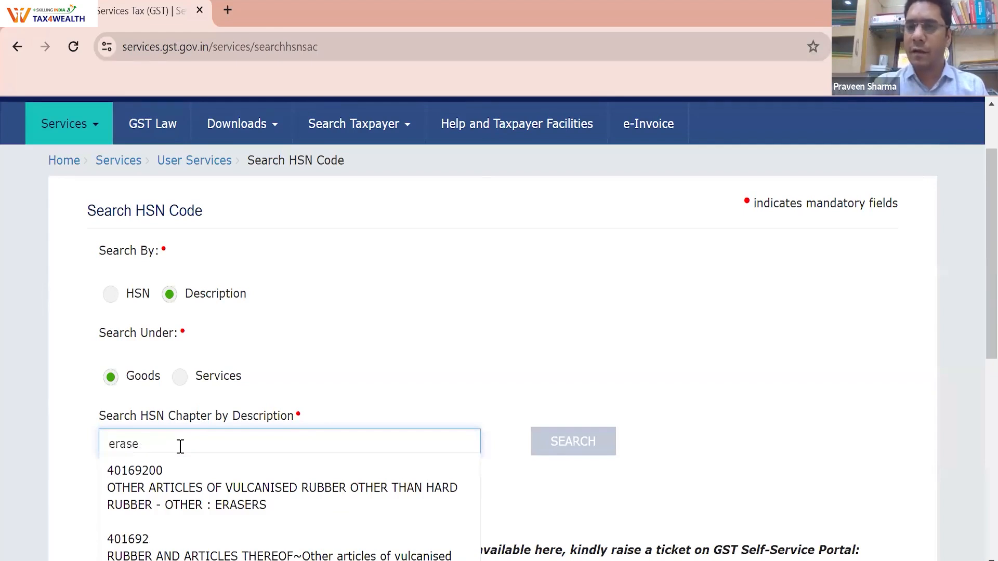
{"action": "key", "text": "BackSpace"}
{"action": "key", "text": "BackSpace"}
{"action": "key", "text": "BackSpace"}
{"action": "key", "text": "BackSpace"}
{"action": "key", "text": "BackSpace"}
Search for copper and then gold, leaving the description field empty
{"action": "type", "text": "copper"}
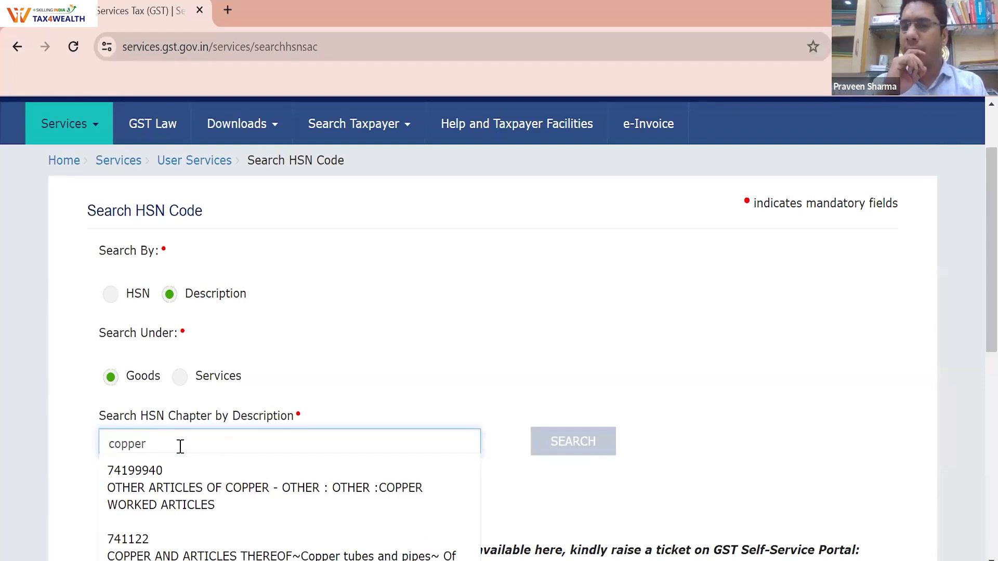
{"action": "type", "text": "\\\\\\\\\\\\\\\\\\\\\\\\\\\\\\"}
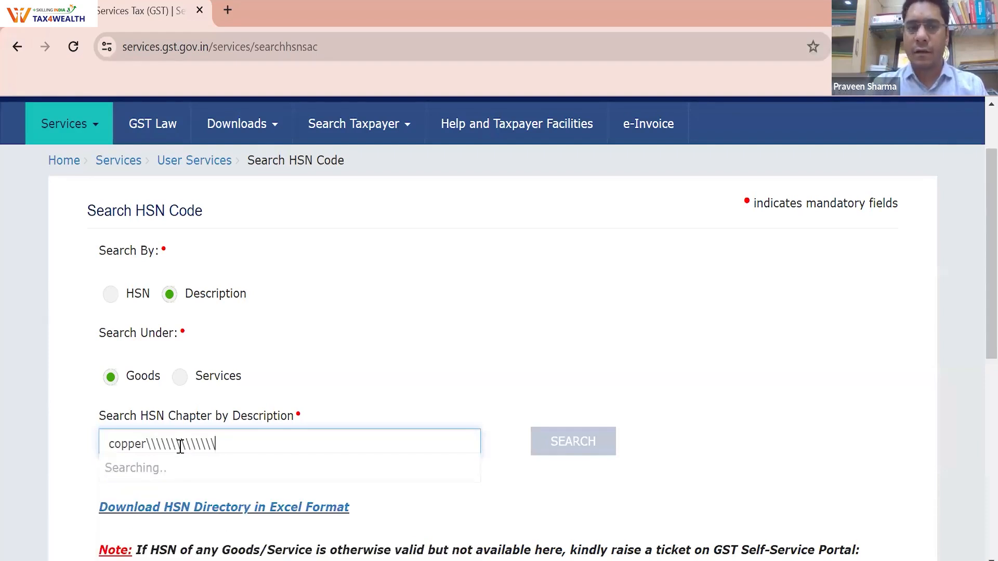
{"action": "key", "text": "BackSpace"}
{"action": "key", "text": "BackSpace"}
{"action": "key", "text": "BackSpace"}
{"action": "key", "text": "BackSpace"}
{"action": "key", "text": "BackSpace"}
{"action": "key", "text": "BackSpace"}
{"action": "key", "text": "BackSpace"}
{"action": "key", "text": "BackSpace"}
{"action": "key", "text": "BackSpace"}
{"action": "key", "text": "BackSpace"}
{"action": "key", "text": "BackSpace"}
{"action": "key", "text": "BackSpace"}
{"action": "key", "text": "BackSpace"}
{"action": "key", "text": "BackSpace"}
{"action": "key", "text": "BackSpace"}
{"action": "key", "text": "BackSpace"}
{"action": "key", "text": "BackSpace"}
{"action": "key", "text": "BackSpace"}
{"action": "key", "text": "BackSpace"}
{"action": "key", "text": "BackSpace"}
{"action": "type", "text": "gold"}
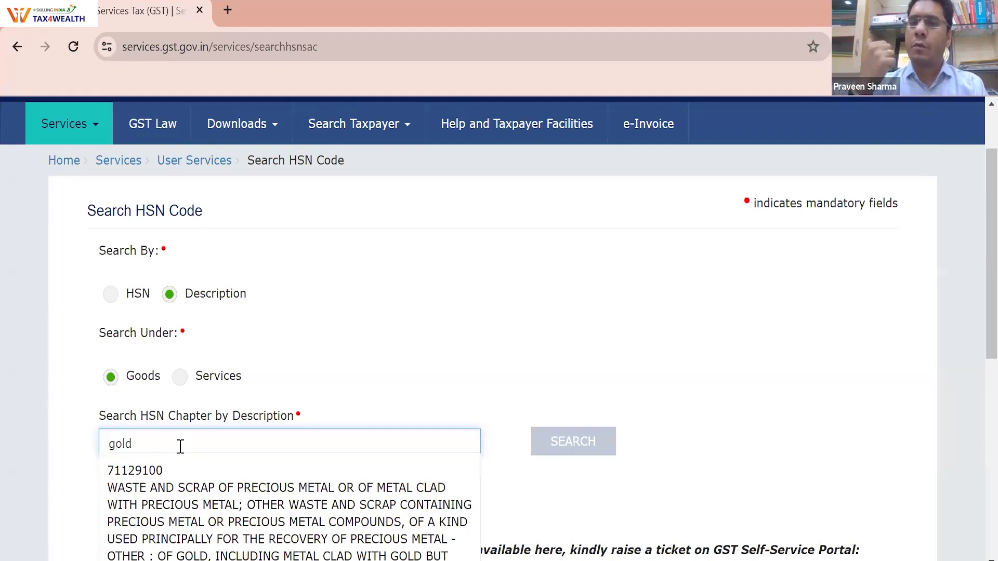
{"action": "left_click", "coordinate": [184, 394]}
{"action": "left_click_drag", "start_coordinate": [181, 434], "coordinate": [89, 450]}
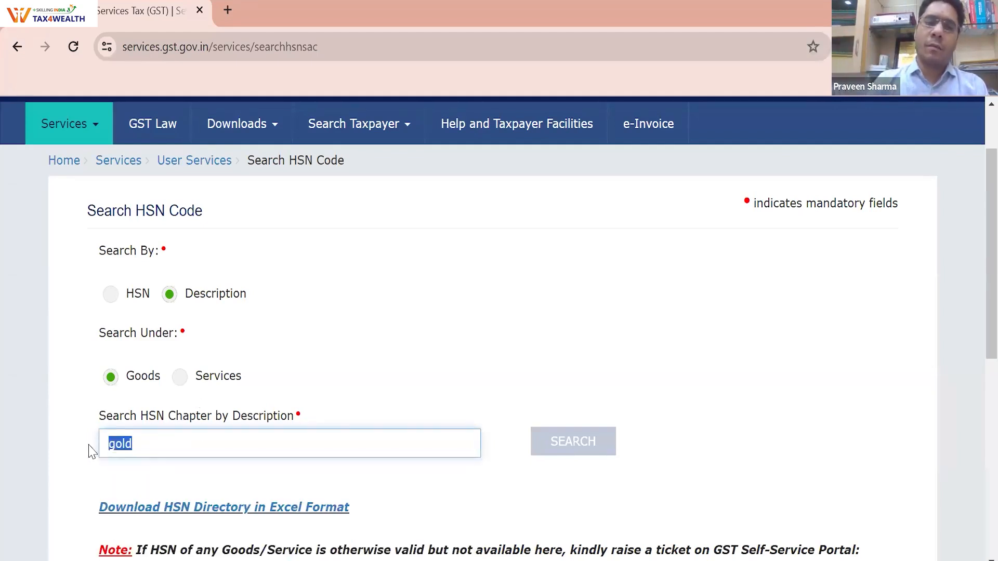
{"action": "left_click", "coordinate": [184, 393]}
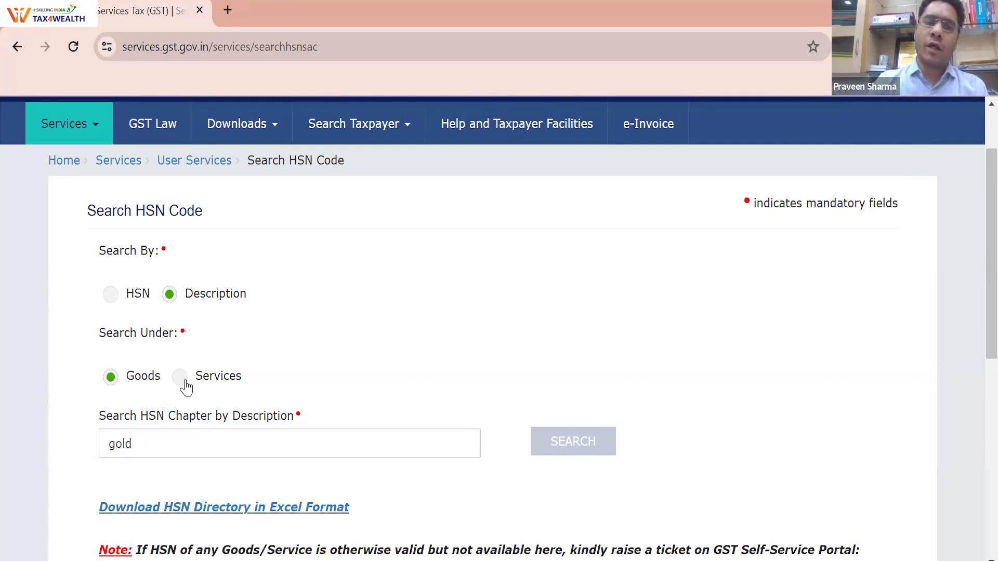
{"action": "left_click_drag", "start_coordinate": [140, 450], "coordinate": [90, 448]}
{"action": "key", "text": "BackSpace"}
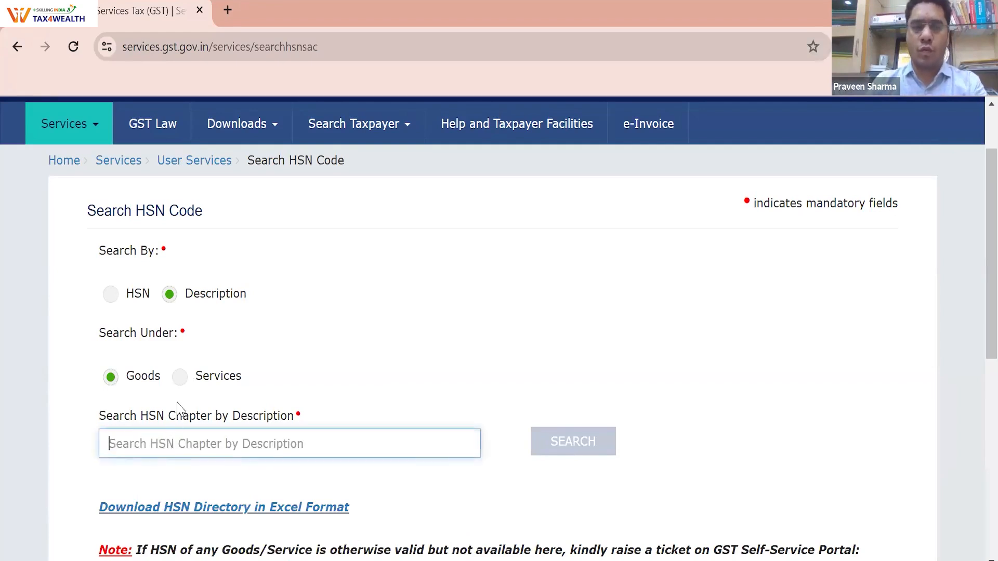
Switch to Services and search 'advocate', 'legal', then 'chartered accountant', surfacing 998222 Accounting and bookkeeping
{"action": "left_click", "coordinate": [180, 377]}
{"action": "left_click", "coordinate": [174, 443]}
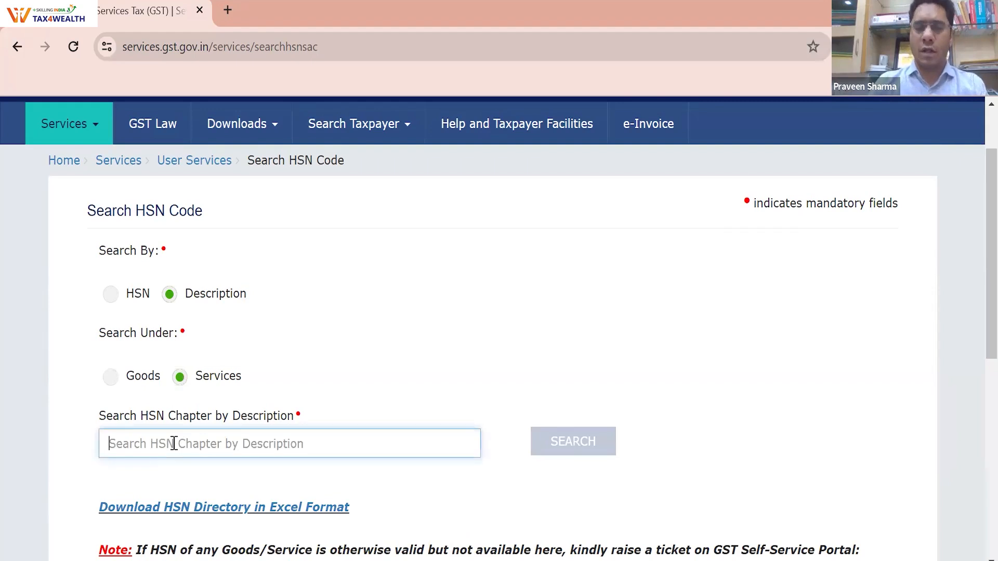
{"action": "type", "text": "advocate"}
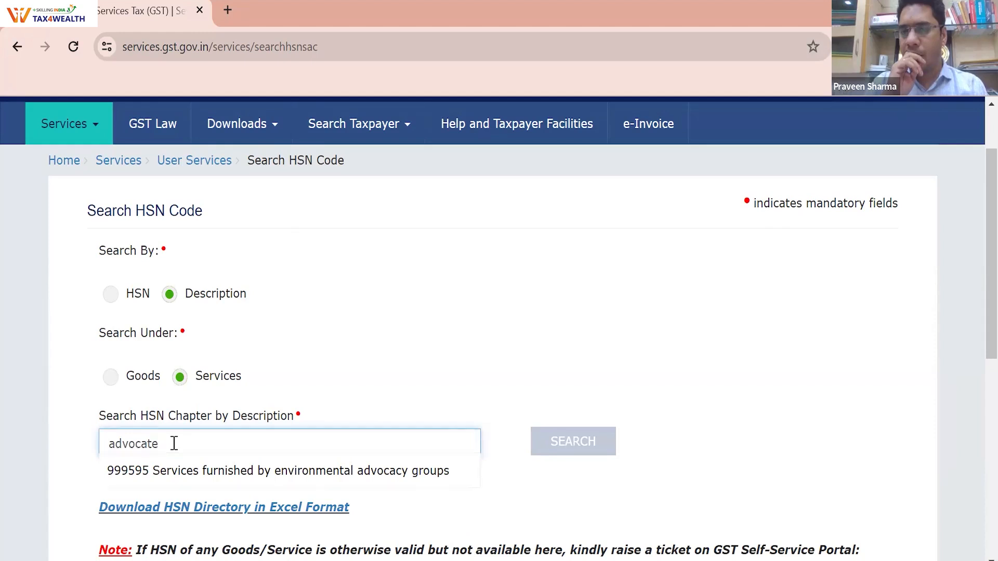
{"action": "key", "text": "BackSpace"}
{"action": "key", "text": "BackSpace"}
{"action": "key", "text": "BackSpace"}
{"action": "key", "text": "BackSpace"}
{"action": "key", "text": "BackSpace"}
{"action": "key", "text": "BackSpace"}
{"action": "key", "text": "BackSpace"}
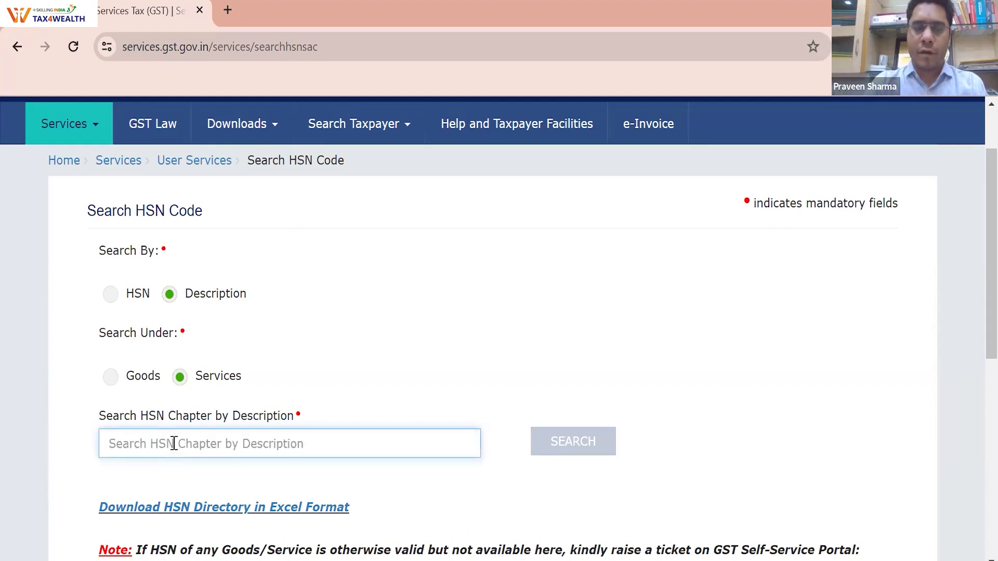
{"action": "type", "text": "legal"}
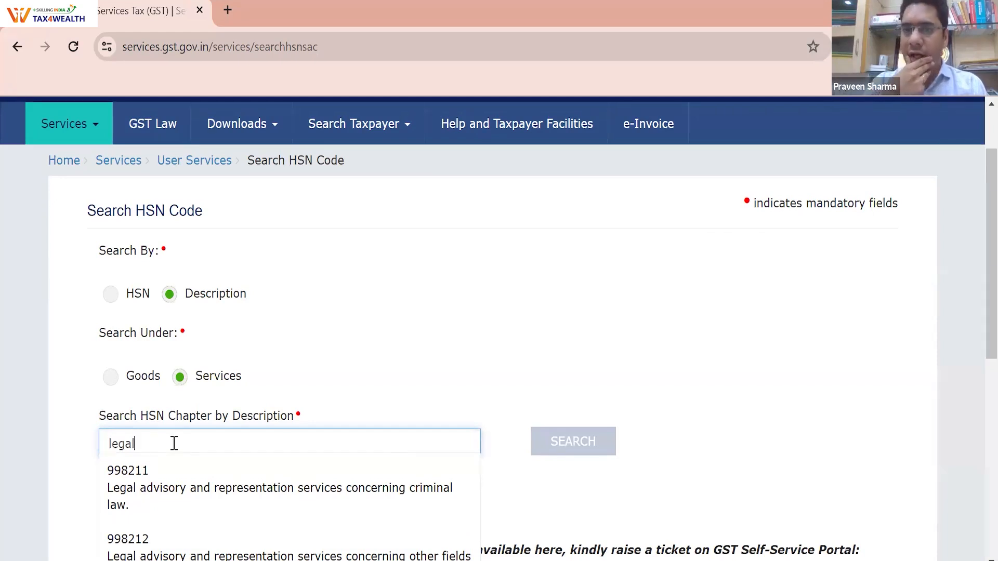
{"action": "key", "text": "BackSpace"}
{"action": "key", "text": "BackSpace"}
{"action": "key", "text": "BackSpace"}
{"action": "key", "text": "BackSpace"}
{"action": "type", "text": "cha"}
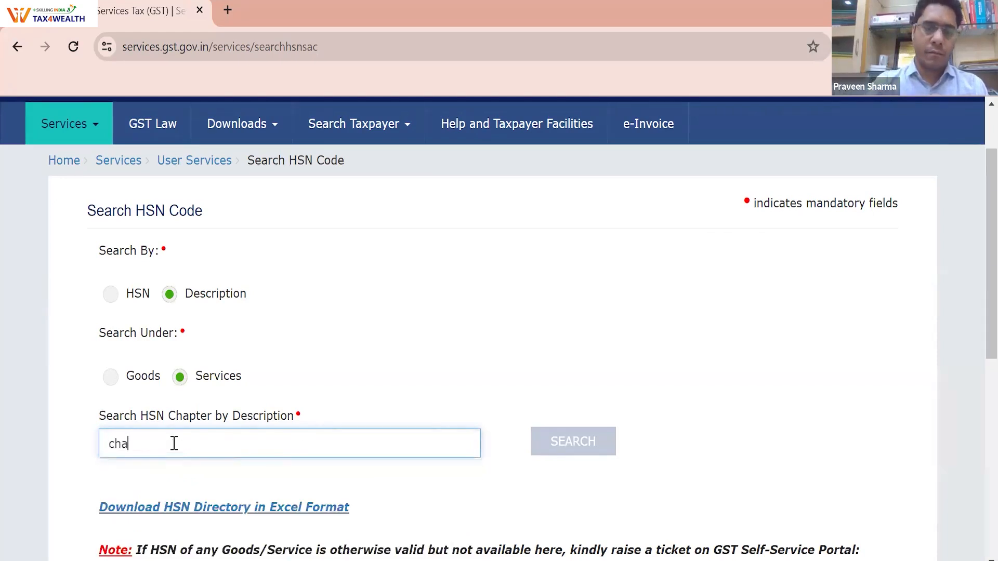
{"action": "type", "text": "rtered accoun"}
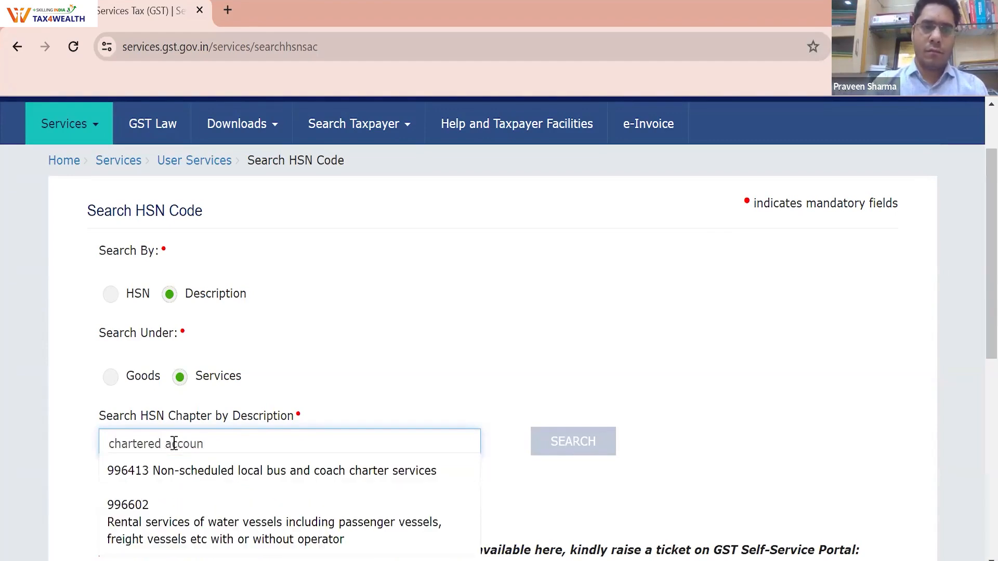
{"action": "type", "text": "tant"}
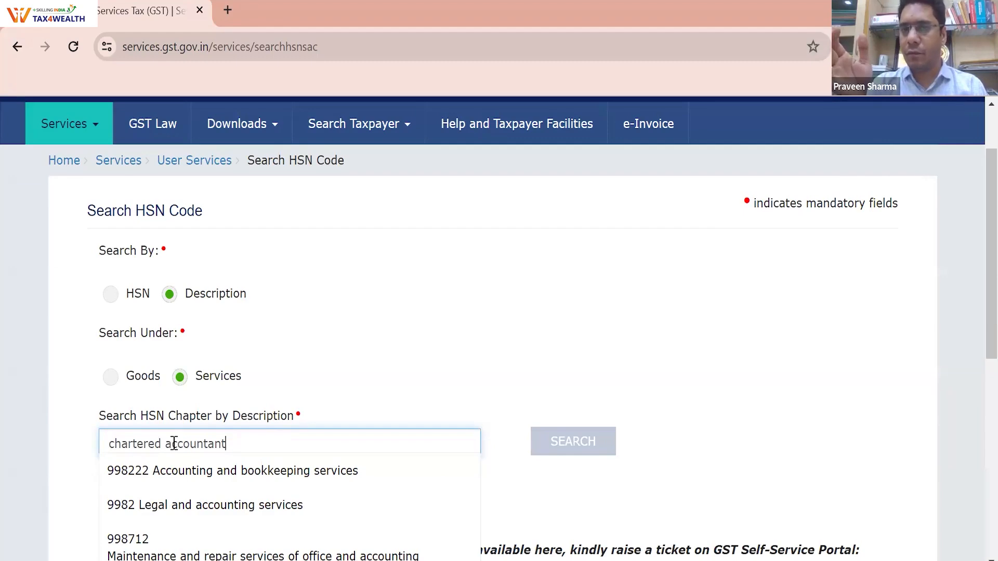
{"action": "left_click", "coordinate": [368, 337]}
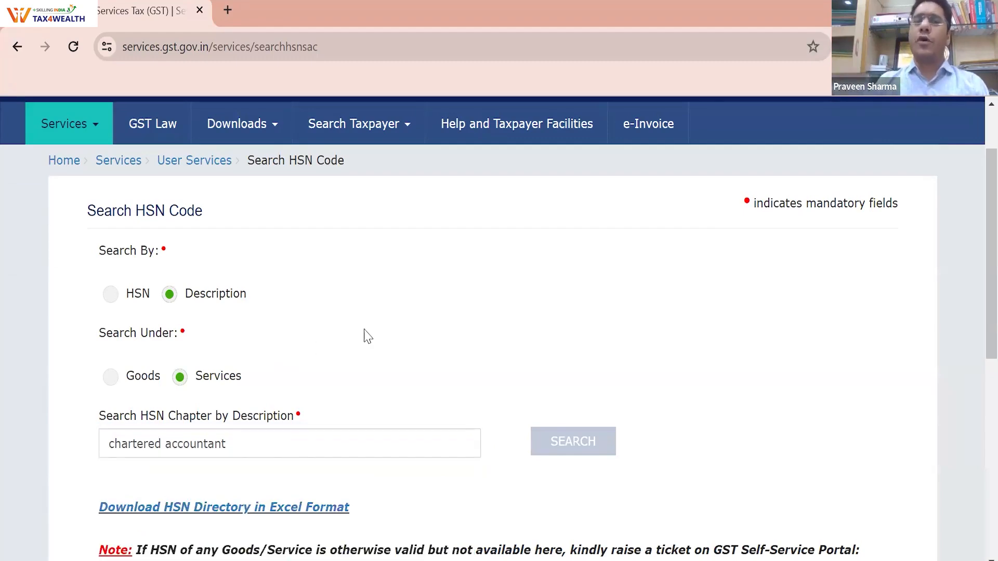
{"action": "scroll", "coordinate": [368, 337], "scroll_direction": "down", "scroll_amount": 5}
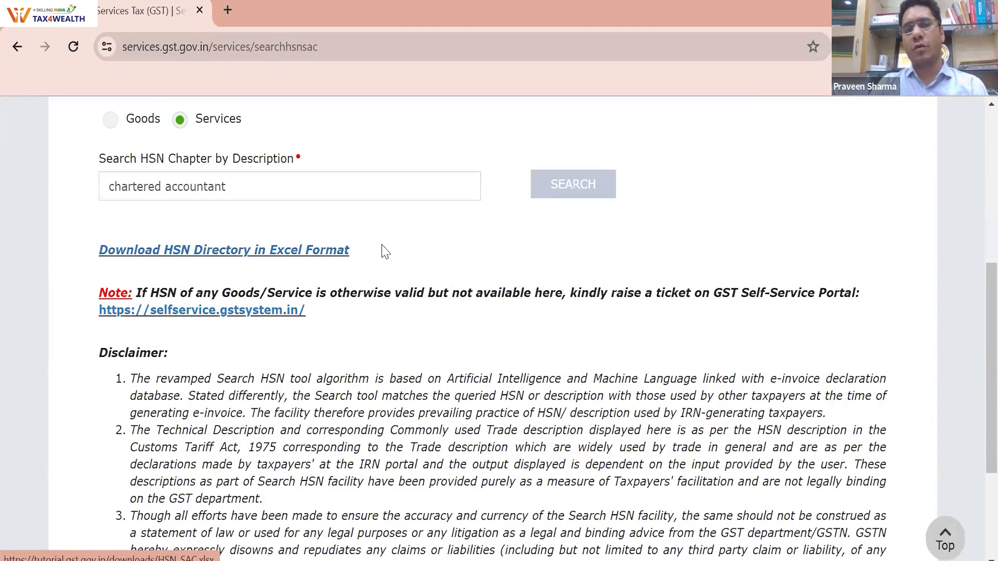
{"action": "left_click_drag", "start_coordinate": [383, 251], "coordinate": [95, 241]}
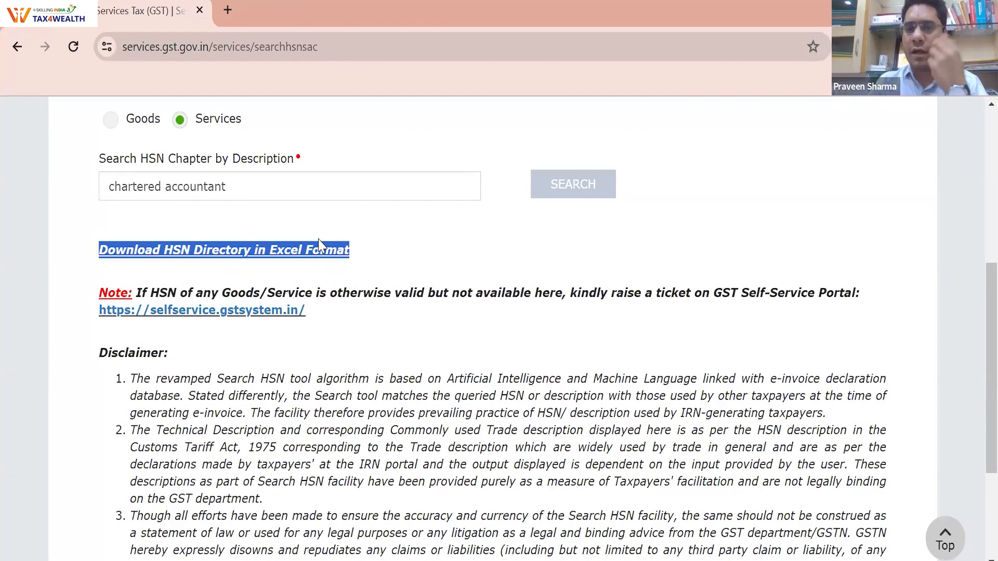
{"action": "scroll", "coordinate": [319, 244], "scroll_direction": "up", "scroll_amount": 7}
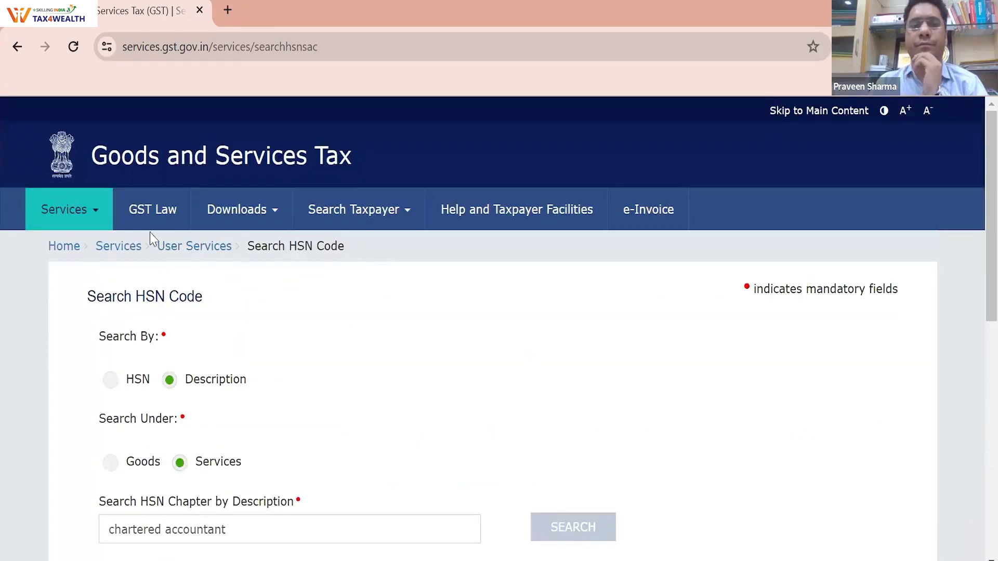
Go from the GST Law page to the Holiday List page
{"action": "left_click", "coordinate": [115, 226]}
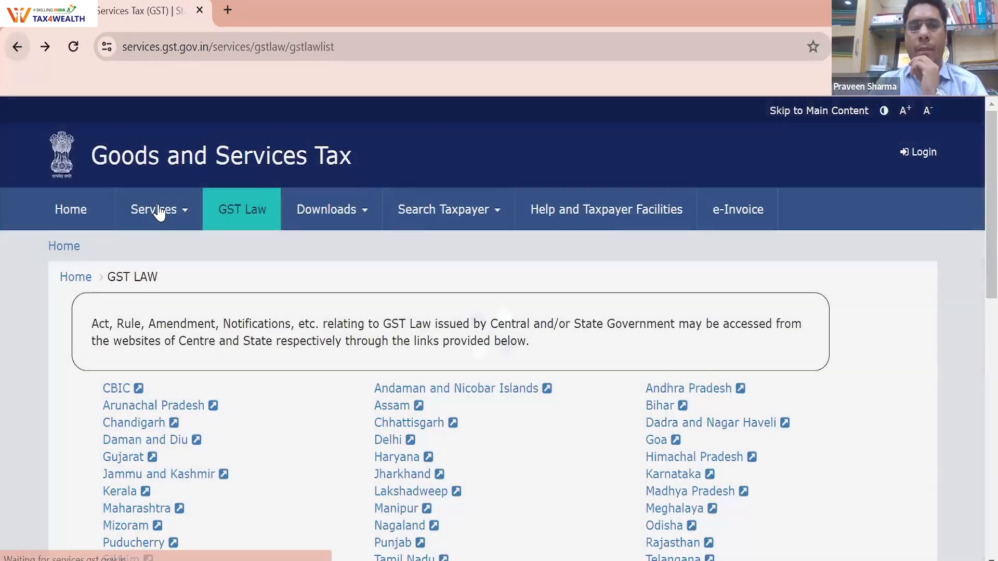
{"action": "mouse_move", "coordinate": [158, 219]}
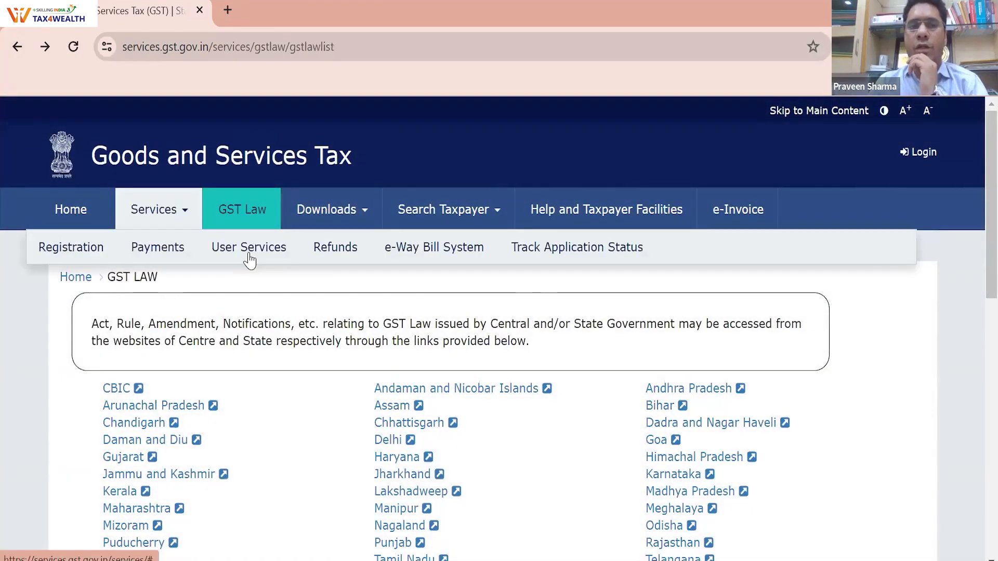
{"action": "mouse_move", "coordinate": [248, 251]}
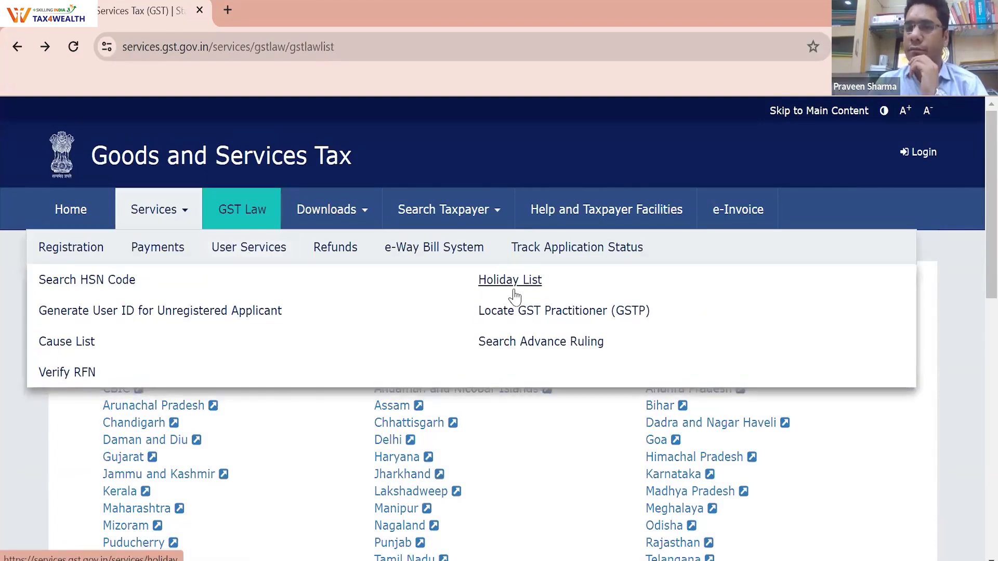
{"action": "left_click", "coordinate": [513, 289]}
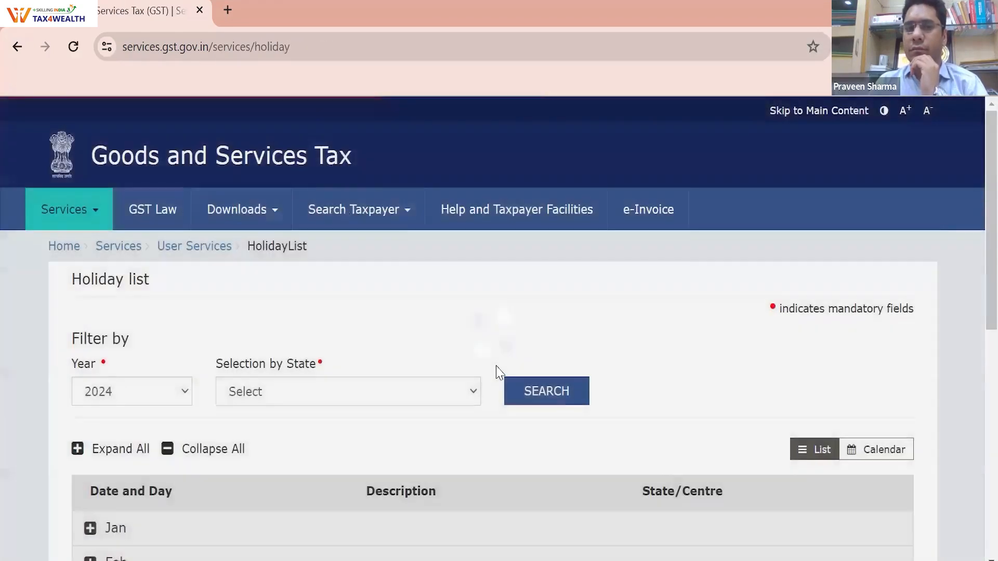
Expand the April holidays and open the state filter to choose Bihar
{"action": "scroll", "coordinate": [281, 369], "scroll_direction": "down", "scroll_amount": 5}
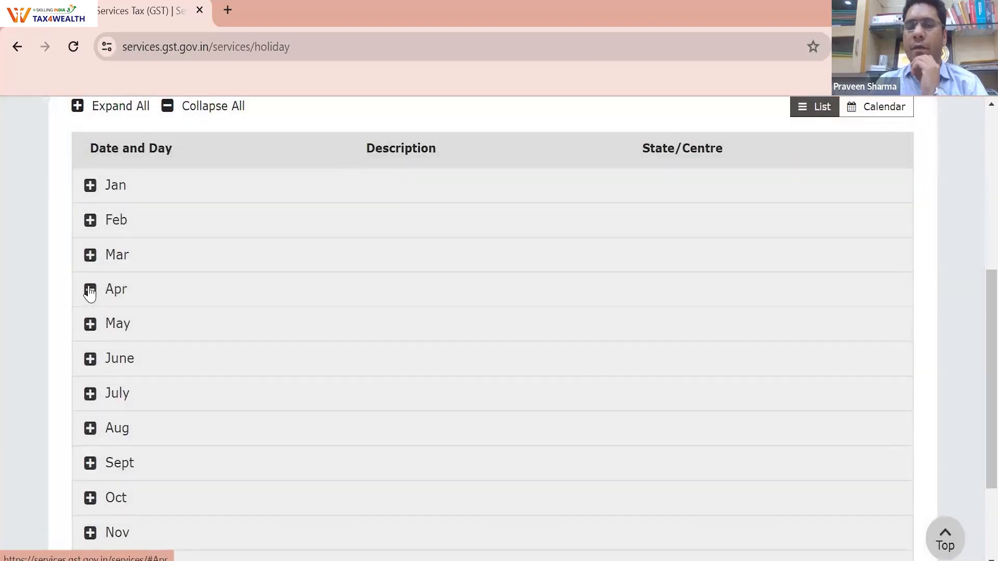
{"action": "left_click", "coordinate": [90, 289]}
{"action": "scroll", "coordinate": [149, 301], "scroll_direction": "up", "scroll_amount": 2}
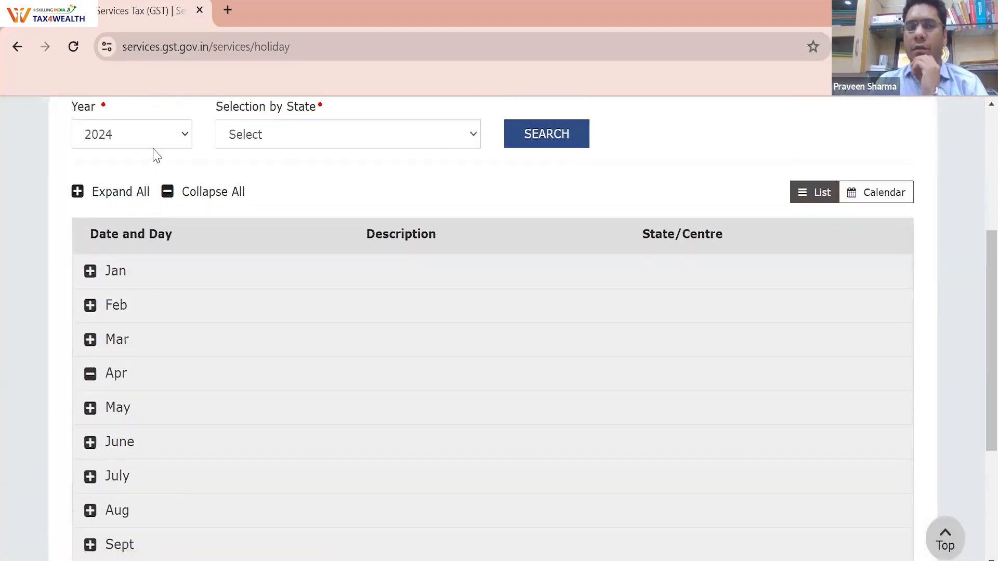
{"action": "left_click", "coordinate": [354, 140]}
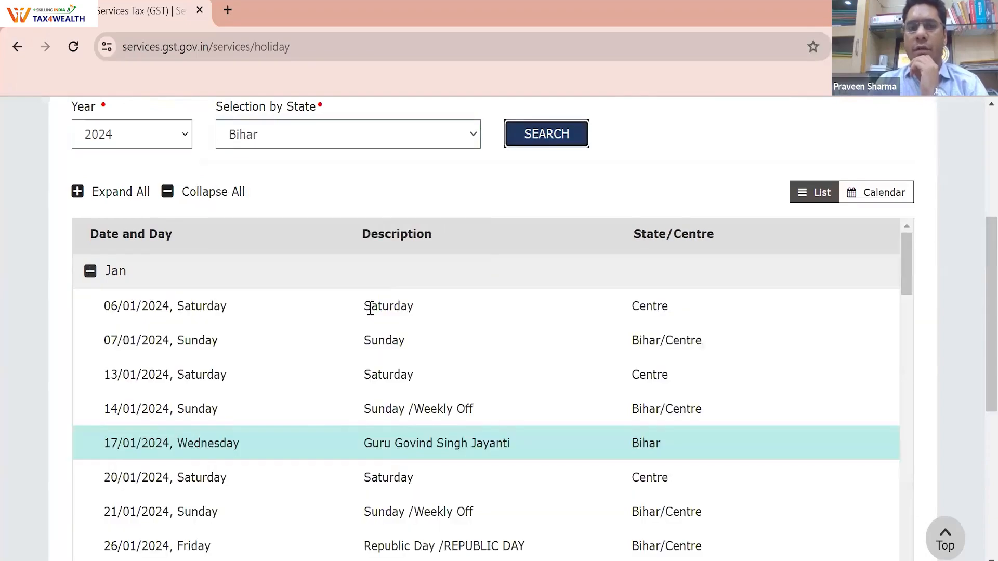
Highlight Bihar's April entries: 07/04 weekly off, 11/04 Id-ul-Fitr and 13/04 Saturday
{"action": "scroll", "coordinate": [370, 310], "scroll_direction": "down", "scroll_amount": 4}
{"action": "scroll", "coordinate": [141, 436], "scroll_direction": "down", "scroll_amount": 15}
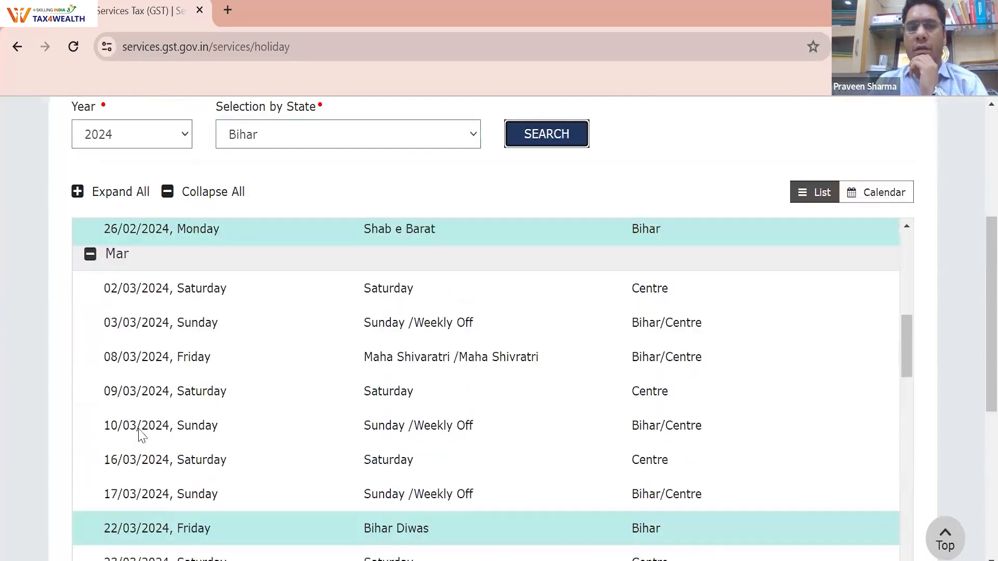
{"action": "scroll", "coordinate": [139, 435], "scroll_direction": "down", "scroll_amount": 2}
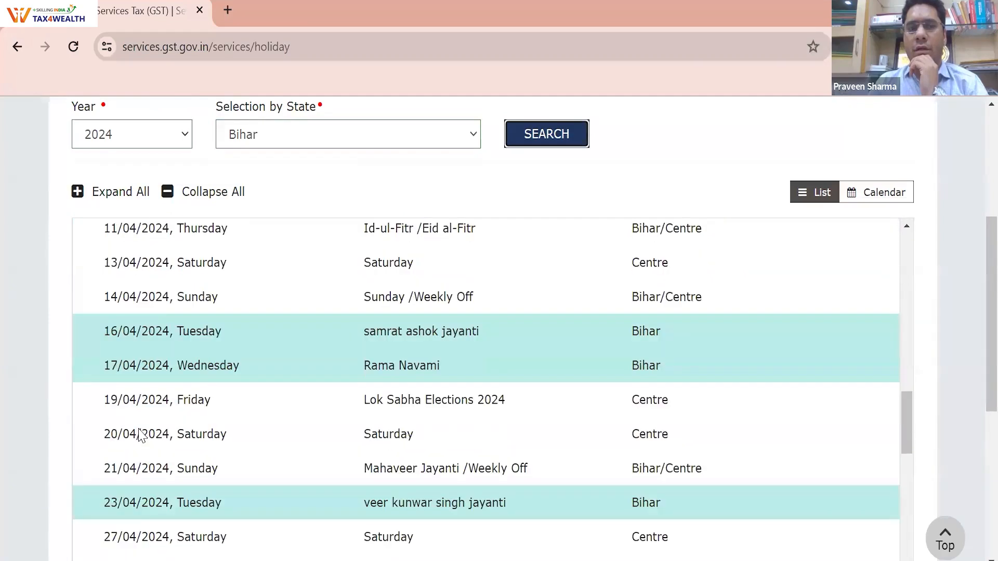
{"action": "scroll", "coordinate": [139, 432], "scroll_direction": "up", "scroll_amount": 3}
{"action": "triple_click", "coordinate": [405, 365]}
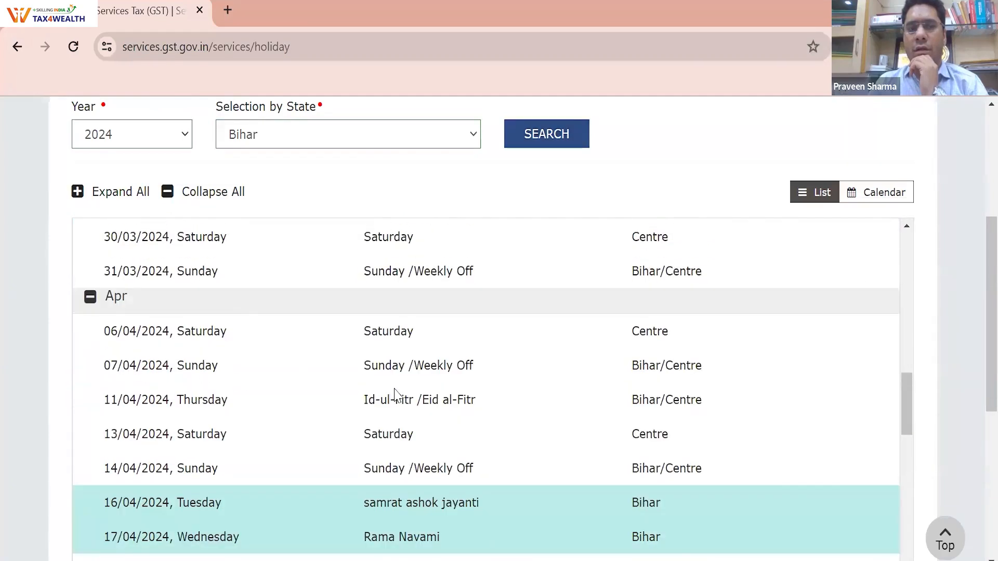
{"action": "triple_click", "coordinate": [395, 400]}
{"action": "triple_click", "coordinate": [395, 400]}
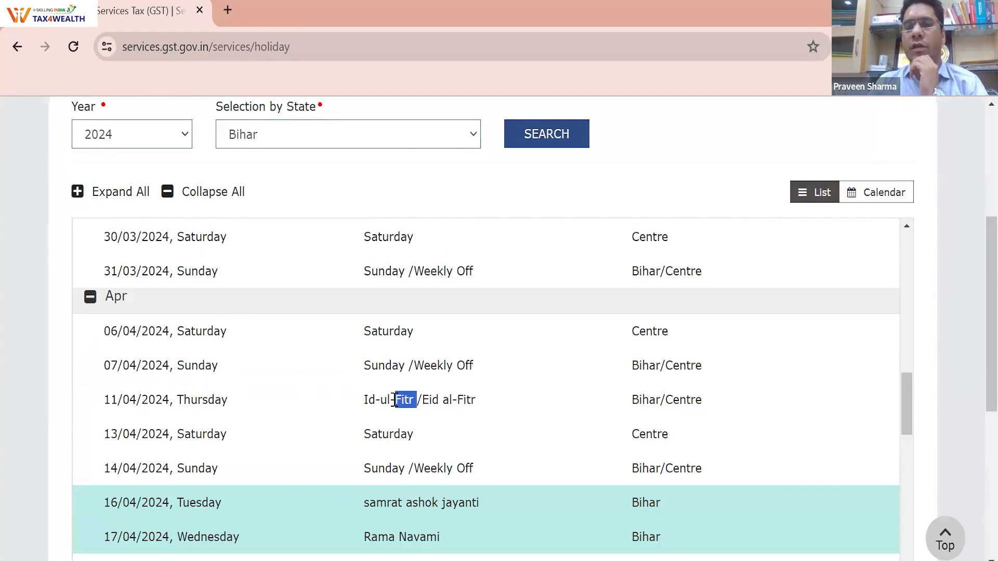
{"action": "triple_click", "coordinate": [387, 435]}
Highlight 11/05 Saturday, Janaki Navami and Buddha Purnima, then return to GST Law
{"action": "scroll", "coordinate": [386, 434], "scroll_direction": "down", "scroll_amount": 10}
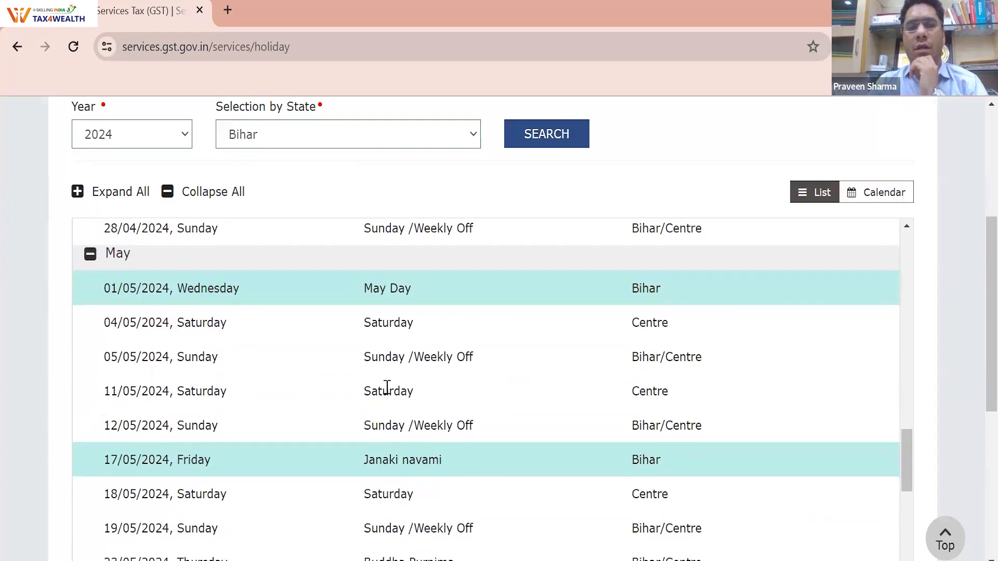
{"action": "triple_click", "coordinate": [388, 389]}
{"action": "left_click", "coordinate": [387, 422]}
{"action": "triple_click", "coordinate": [390, 459]}
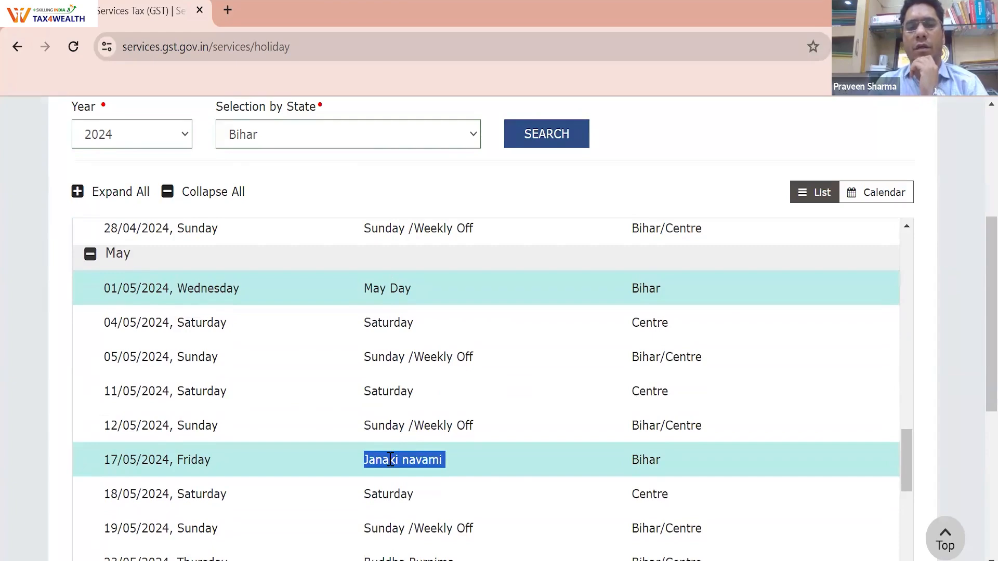
{"action": "scroll", "coordinate": [471, 450], "scroll_direction": "down", "scroll_amount": 5}
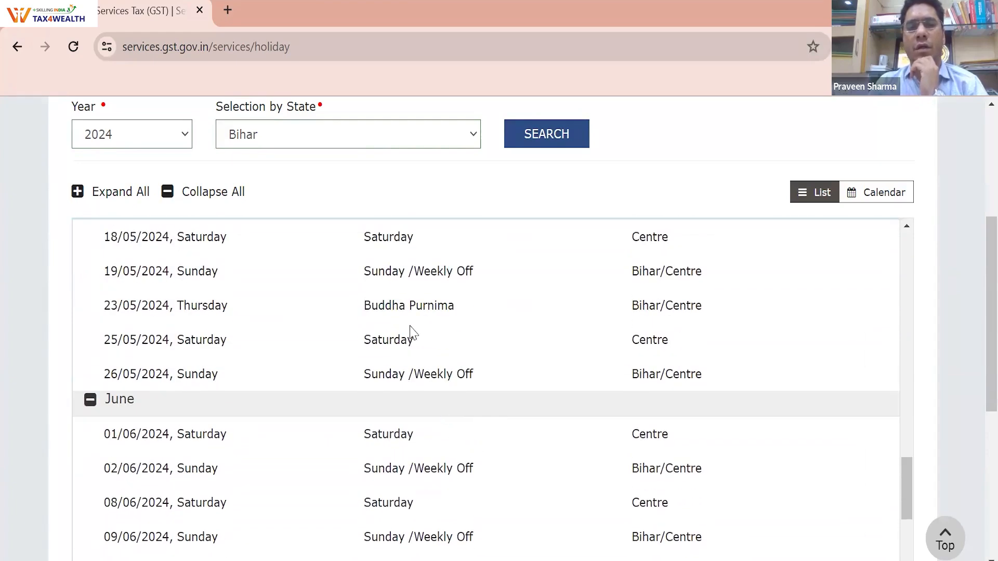
{"action": "triple_click", "coordinate": [405, 305]}
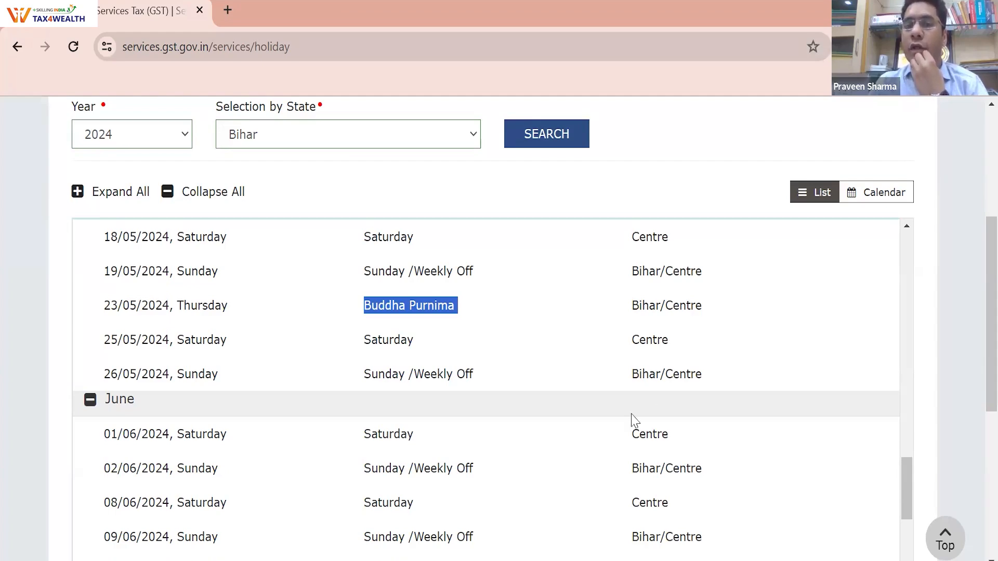
{"action": "scroll", "coordinate": [634, 420], "scroll_direction": "up", "scroll_amount": 20}
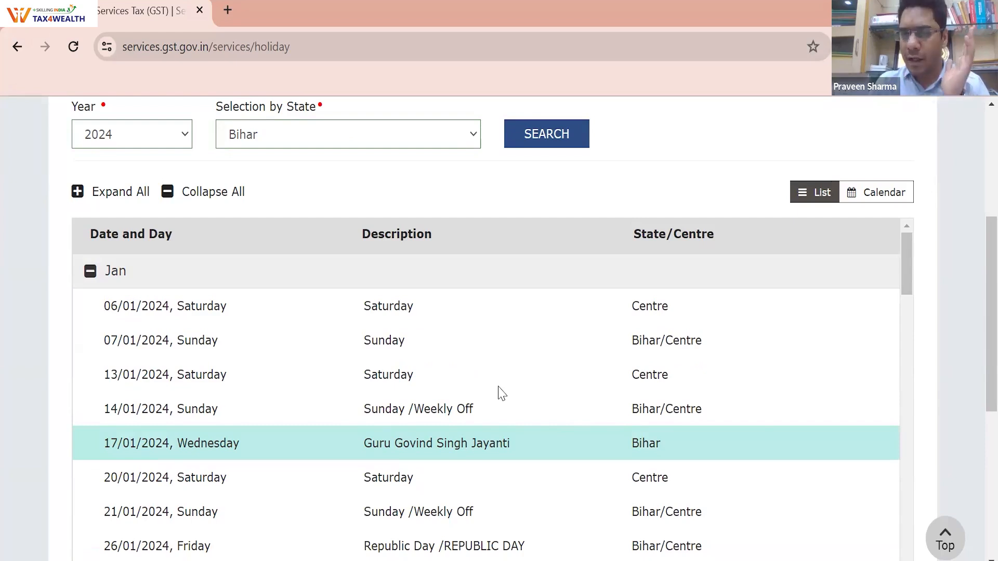
{"action": "scroll", "coordinate": [499, 393], "scroll_direction": "up", "scroll_amount": 5}
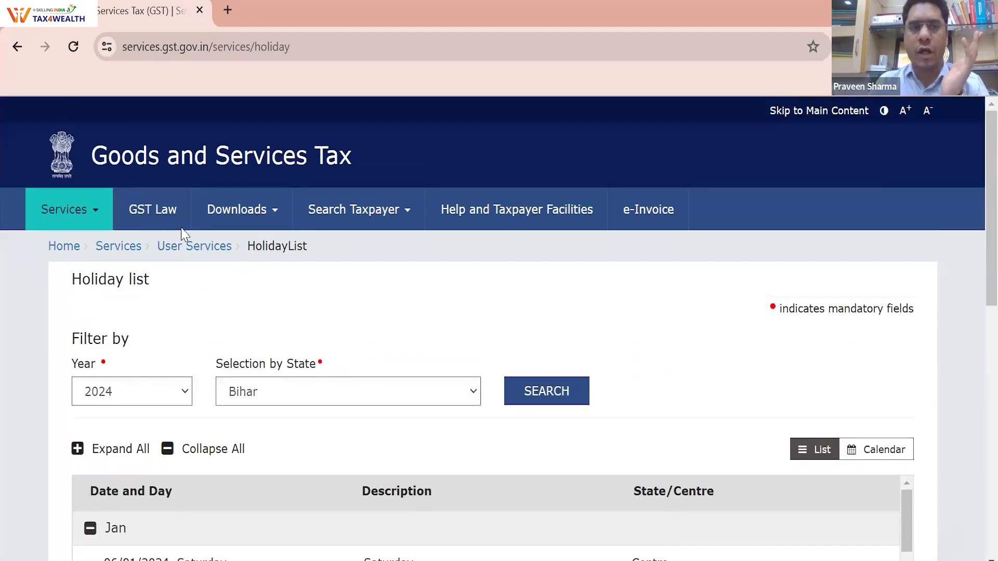
{"action": "left_click", "coordinate": [18, 51]}
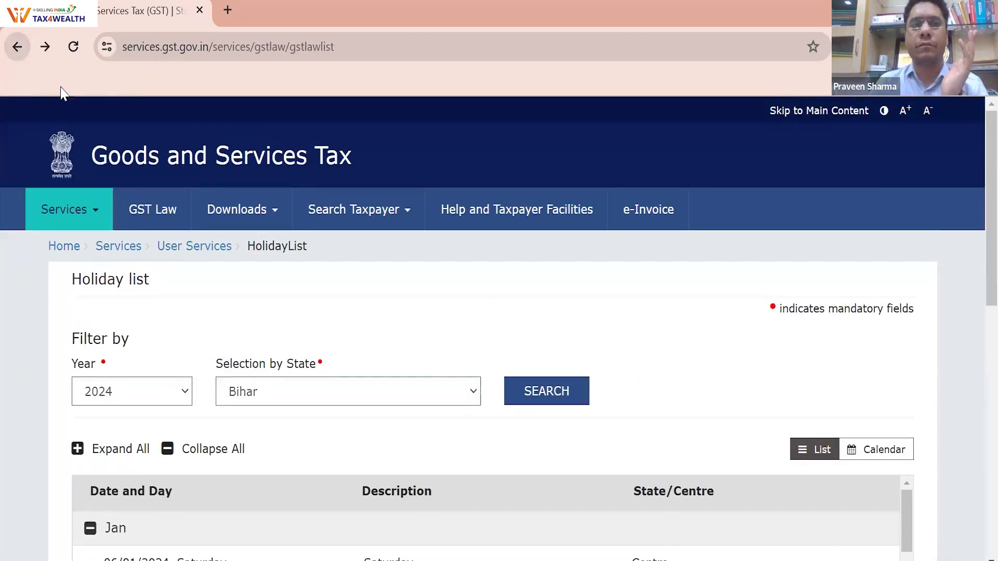
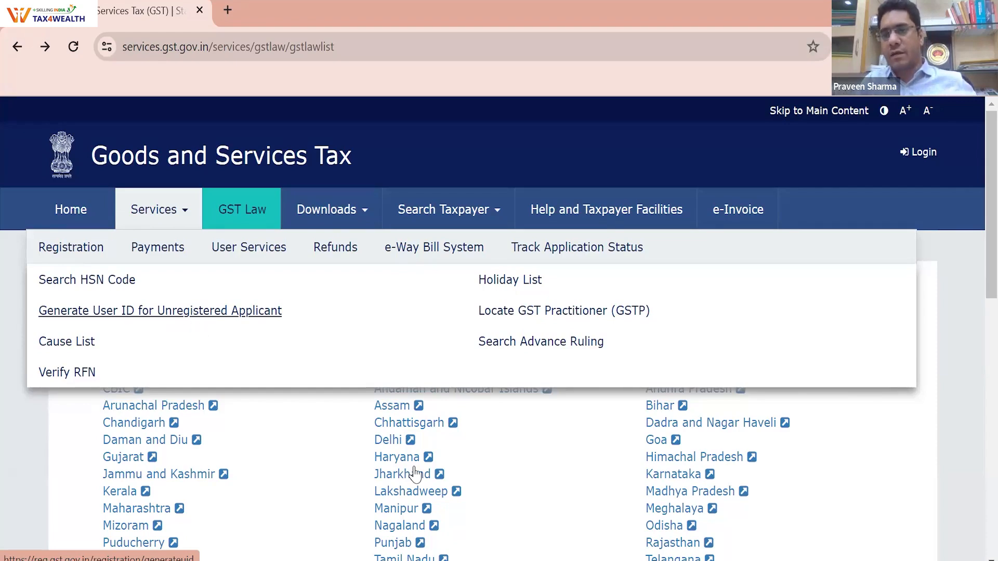
Open User Services, preview the Cause List's Type of Authority options, then return to the quick links
{"action": "left_click", "coordinate": [221, 247]}
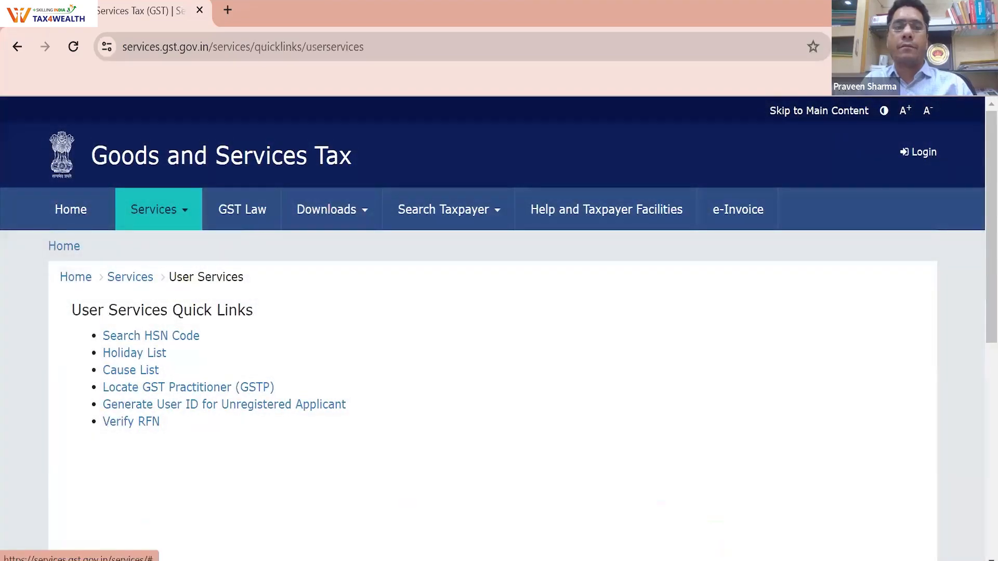
{"action": "left_click", "coordinate": [139, 371]}
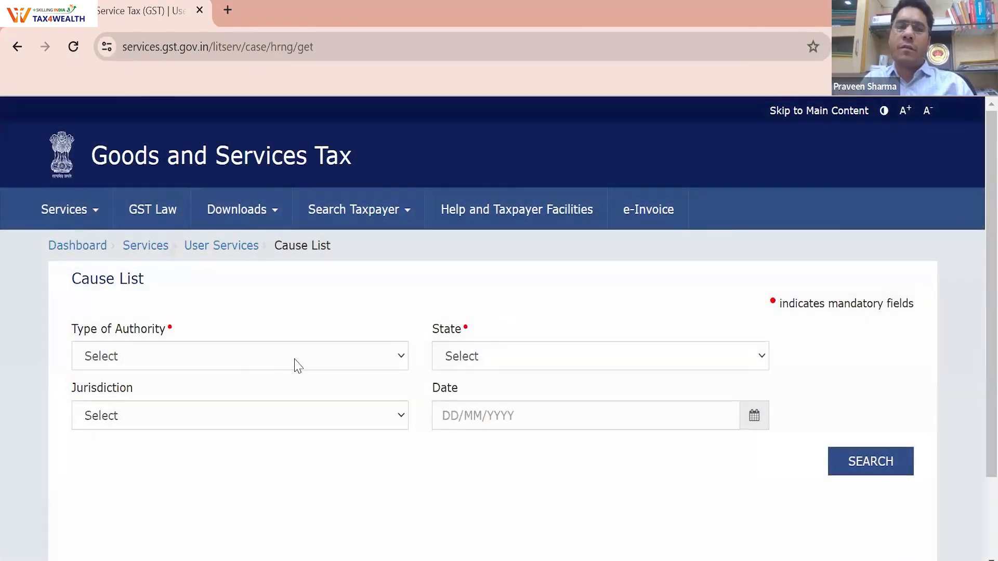
{"action": "left_click", "coordinate": [297, 363]}
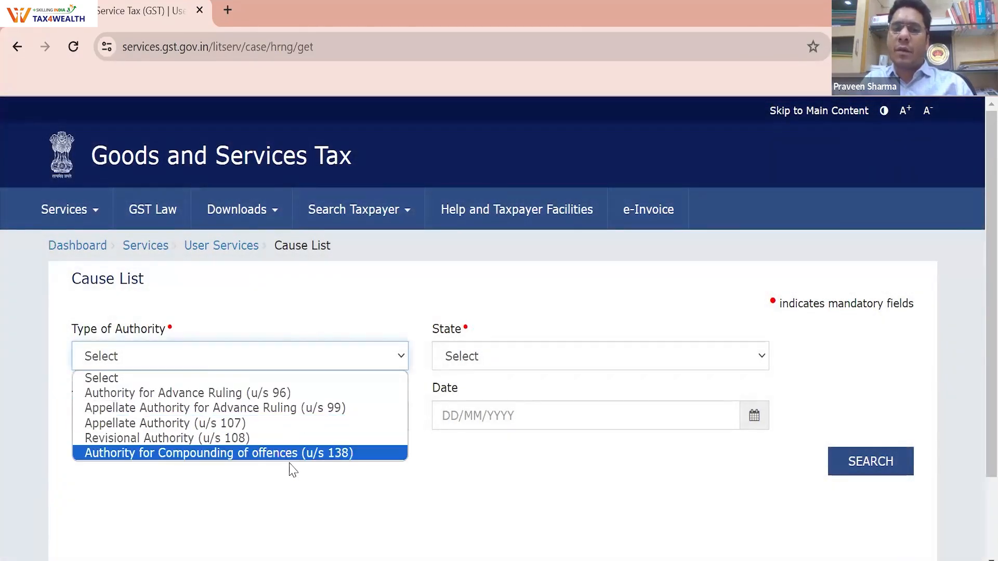
{"action": "left_click", "coordinate": [17, 47]}
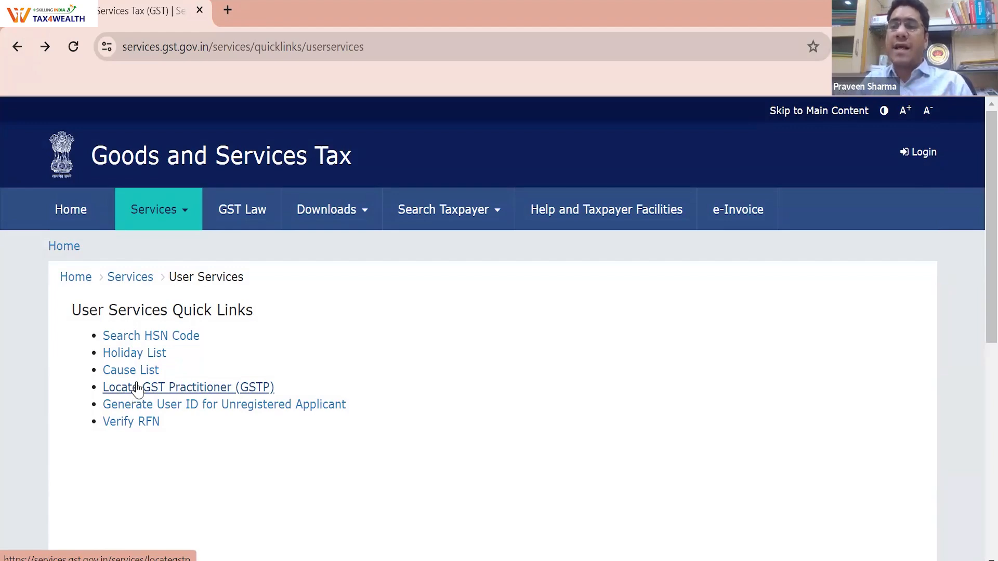
Search GST Practitioners by Name / Area with state Bihar and district Saran
{"action": "left_click", "coordinate": [137, 387]}
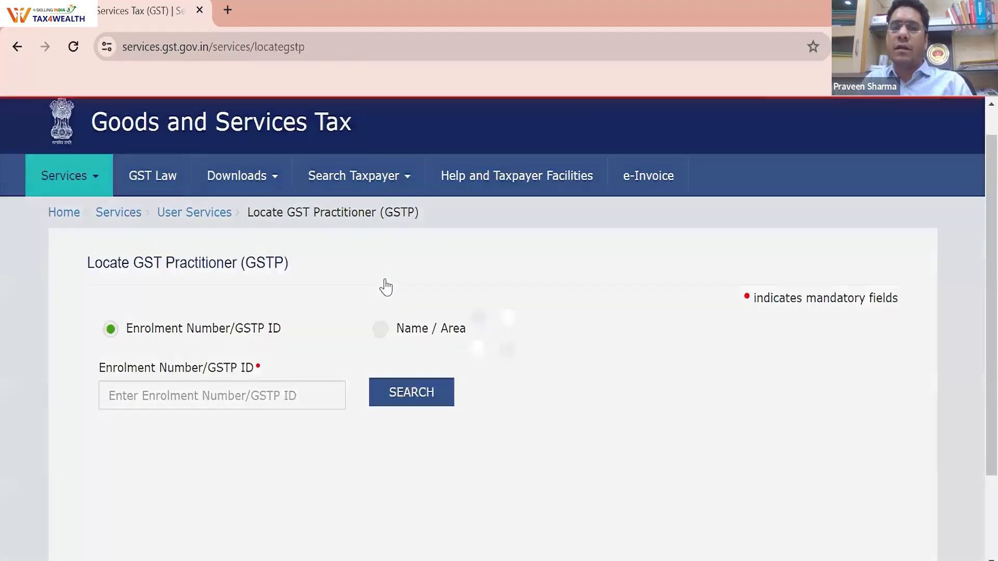
{"action": "scroll", "coordinate": [384, 286], "scroll_direction": "down", "scroll_amount": 2}
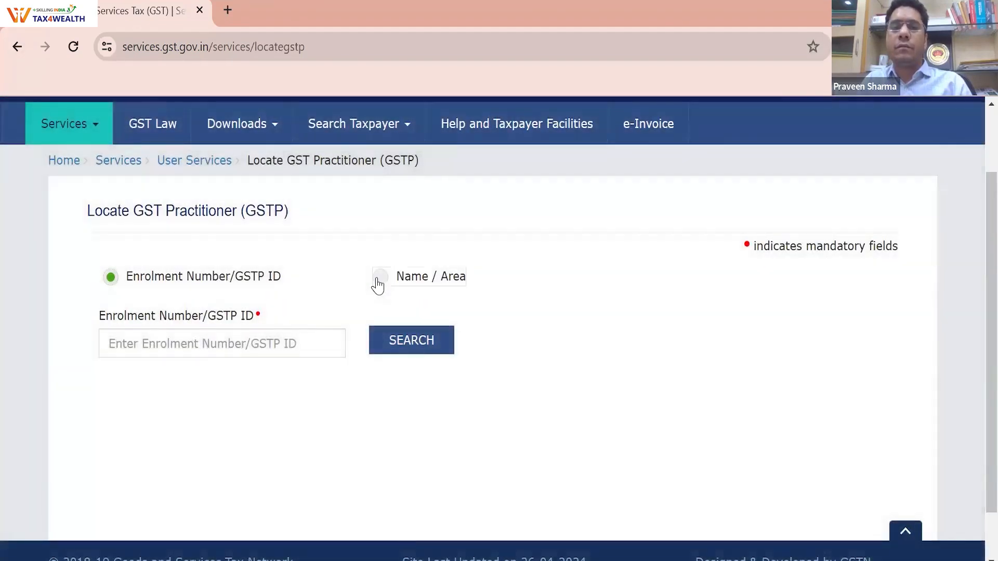
{"action": "left_click", "coordinate": [379, 283]}
{"action": "left_click", "coordinate": [206, 349]}
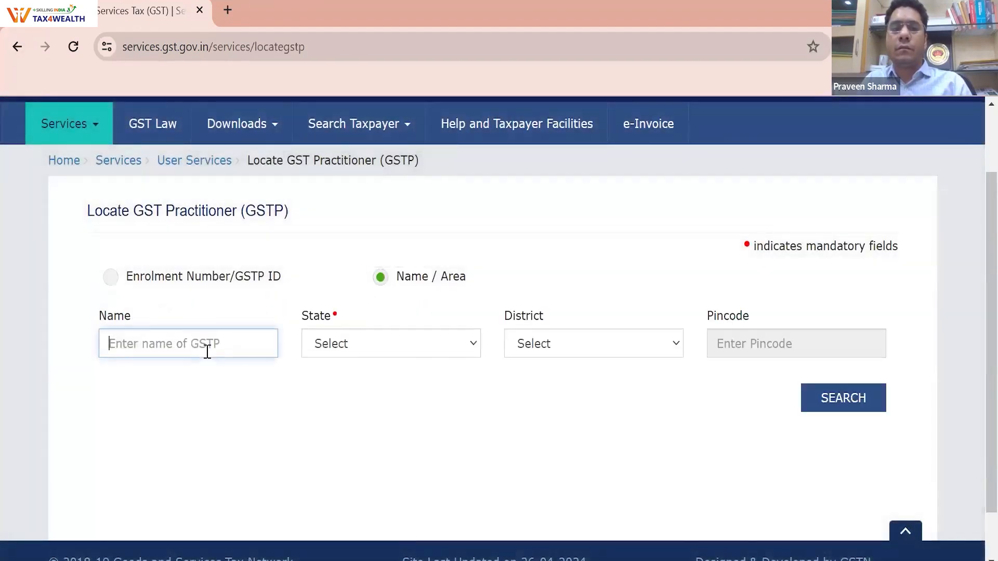
{"action": "left_click", "coordinate": [364, 355]}
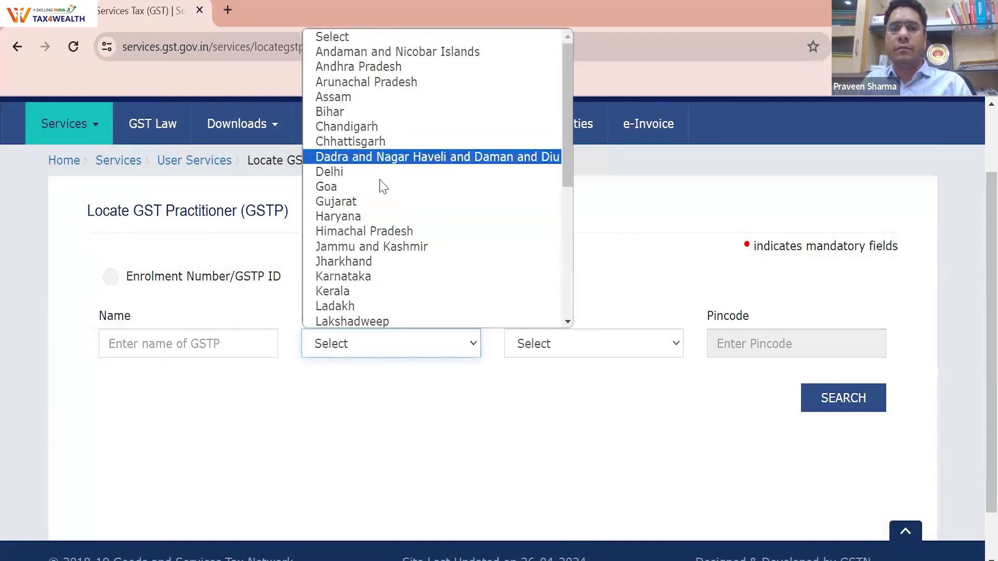
{"action": "key", "text": "b"}
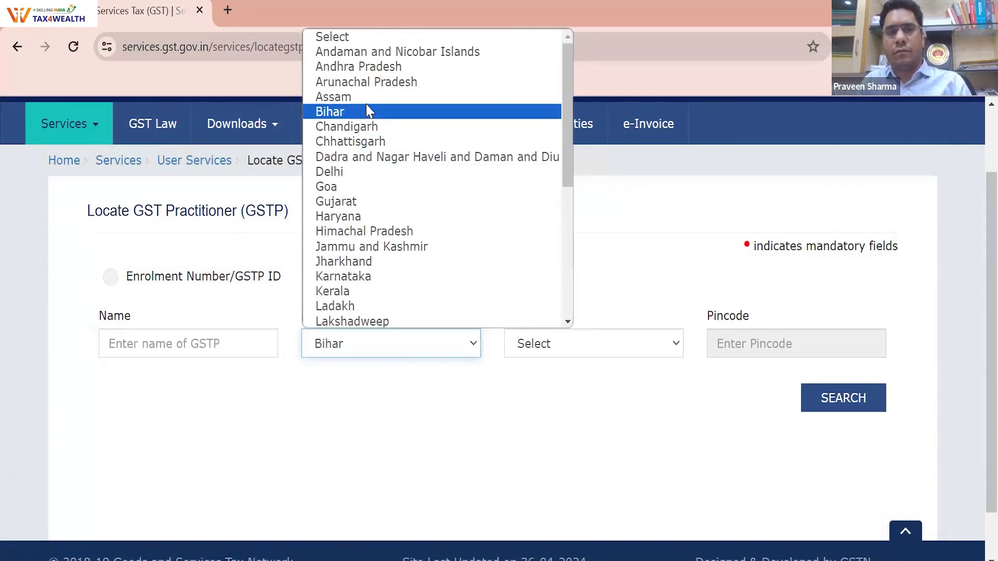
{"action": "left_click", "coordinate": [366, 111]}
{"action": "left_click", "coordinate": [529, 341]}
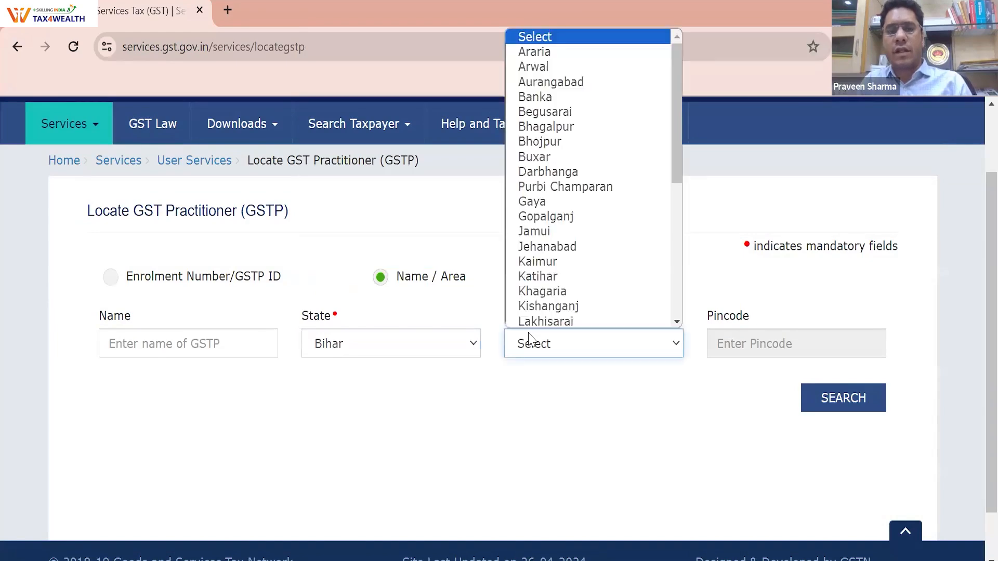
{"action": "key", "text": "s"}
{"action": "key", "text": "s"}
{"action": "key", "text": "s"}
{"action": "key", "text": "s"}
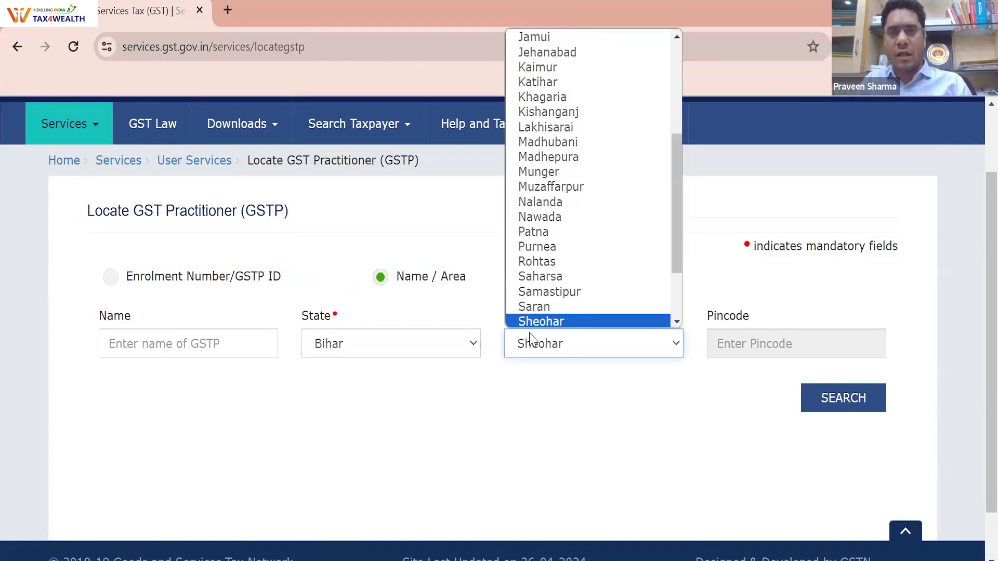
{"action": "left_click", "coordinate": [536, 277]}
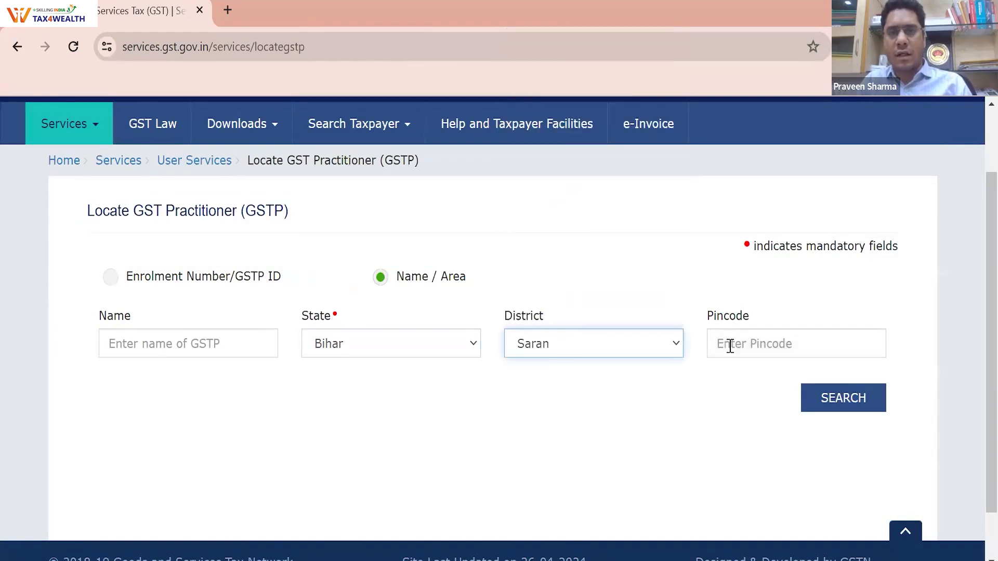
{"action": "left_click", "coordinate": [814, 402]}
Scroll through the Saran, Bihar practitioner results table
{"action": "scroll", "coordinate": [552, 408], "scroll_direction": "down", "scroll_amount": 3}
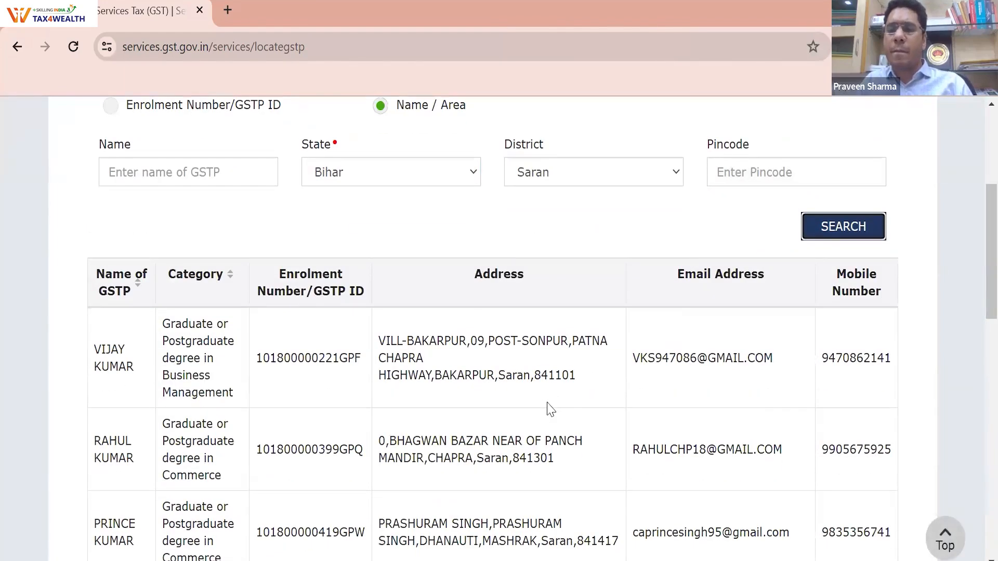
{"action": "scroll", "coordinate": [551, 409], "scroll_direction": "down", "scroll_amount": 3}
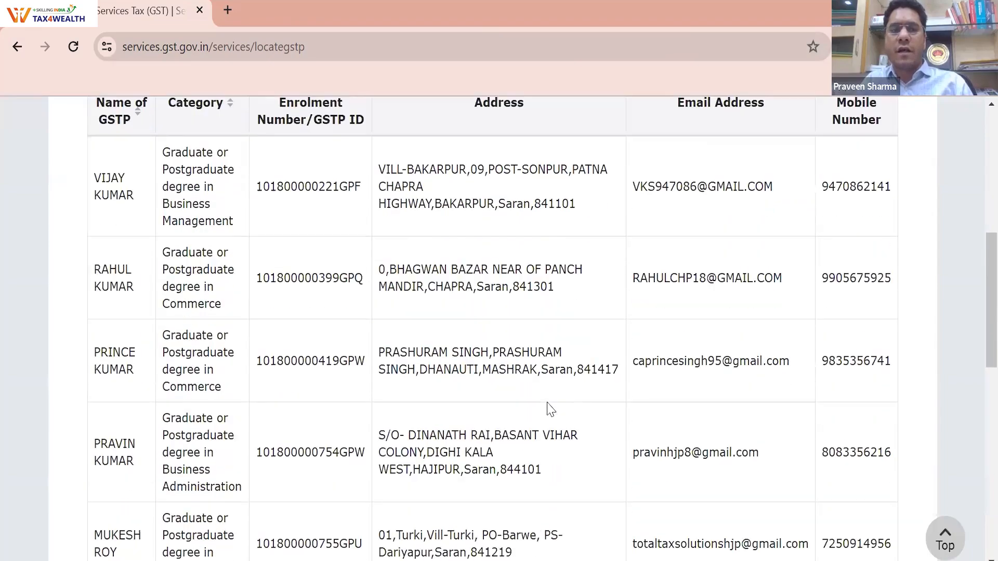
{"action": "scroll", "coordinate": [551, 409], "scroll_direction": "down", "scroll_amount": 5}
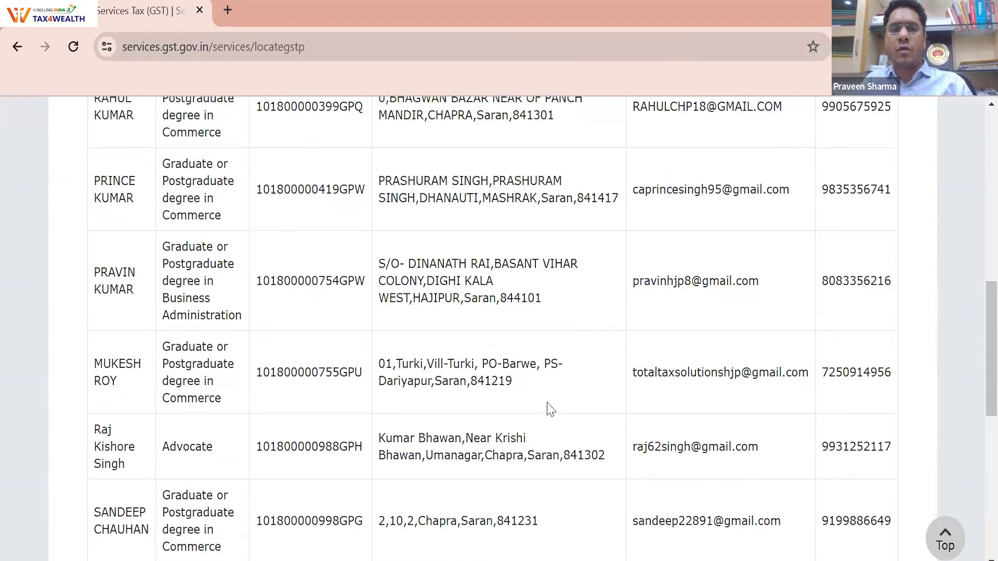
{"action": "scroll", "coordinate": [551, 409], "scroll_direction": "down", "scroll_amount": 6}
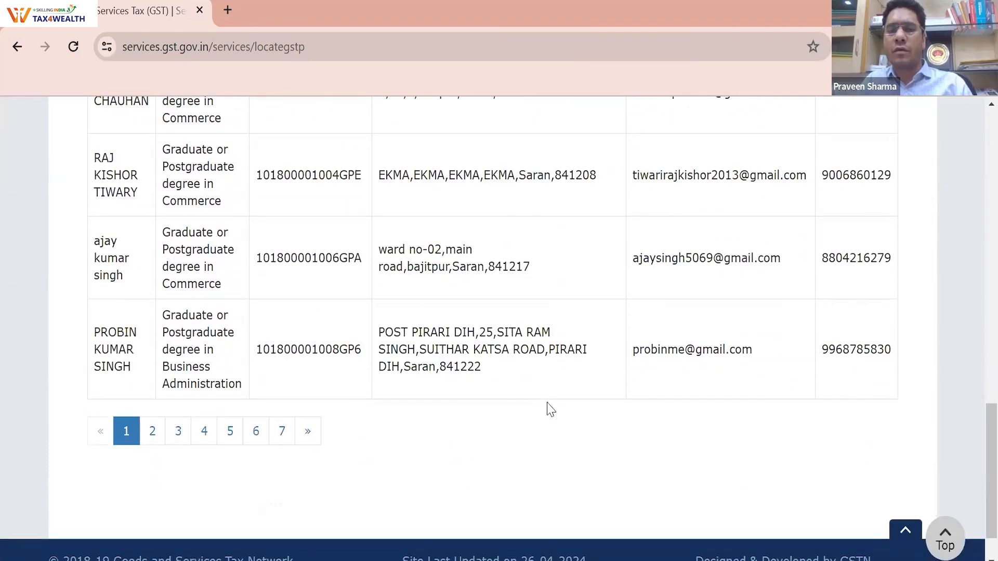
{"action": "scroll", "coordinate": [551, 409], "scroll_direction": "up", "scroll_amount": 2}
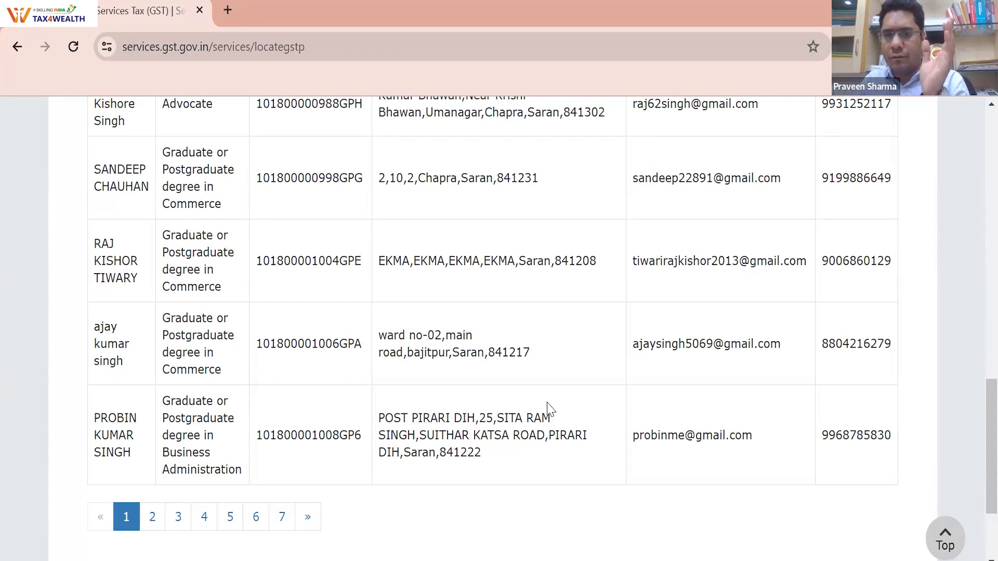
{"action": "scroll", "coordinate": [550, 409], "scroll_direction": "up", "scroll_amount": 8}
{"action": "scroll", "coordinate": [550, 408], "scroll_direction": "up", "scroll_amount": 10}
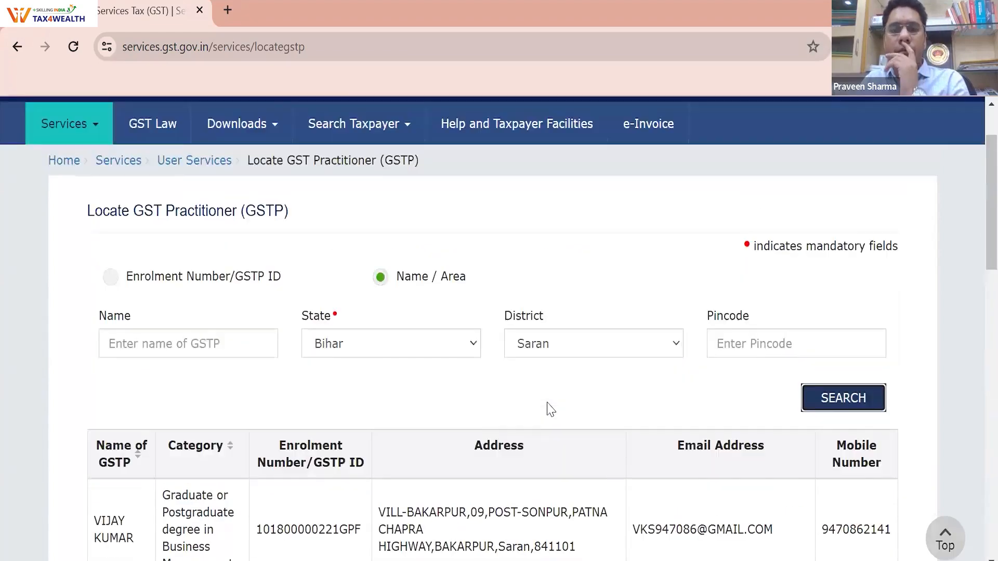
{"action": "scroll", "coordinate": [550, 408], "scroll_direction": "down", "scroll_amount": 6}
{"action": "scroll", "coordinate": [809, 322], "scroll_direction": "down", "scroll_amount": 2}
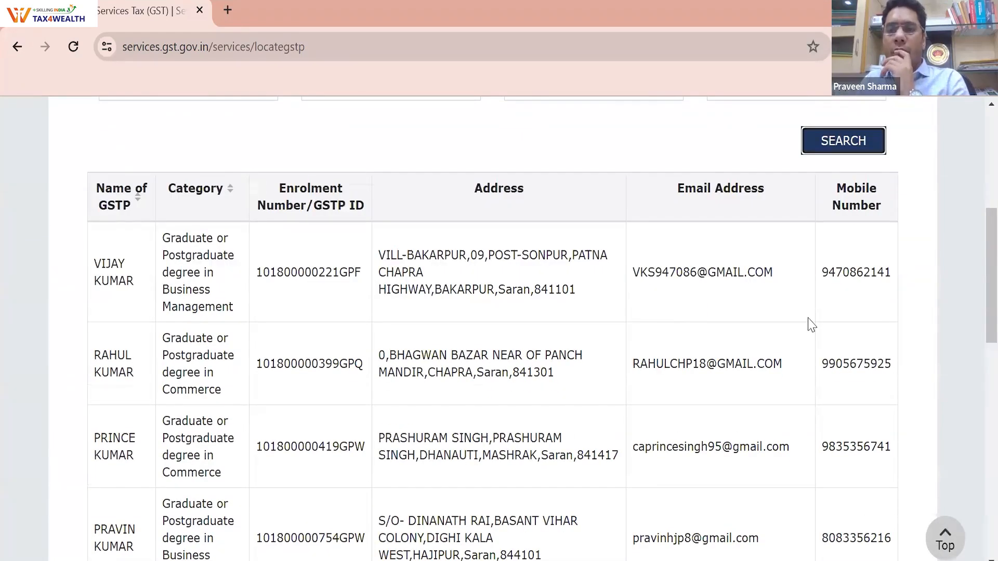
Select the mobile numbers of the five listed practitioners in turn
{"action": "double_click", "coordinate": [879, 273]}
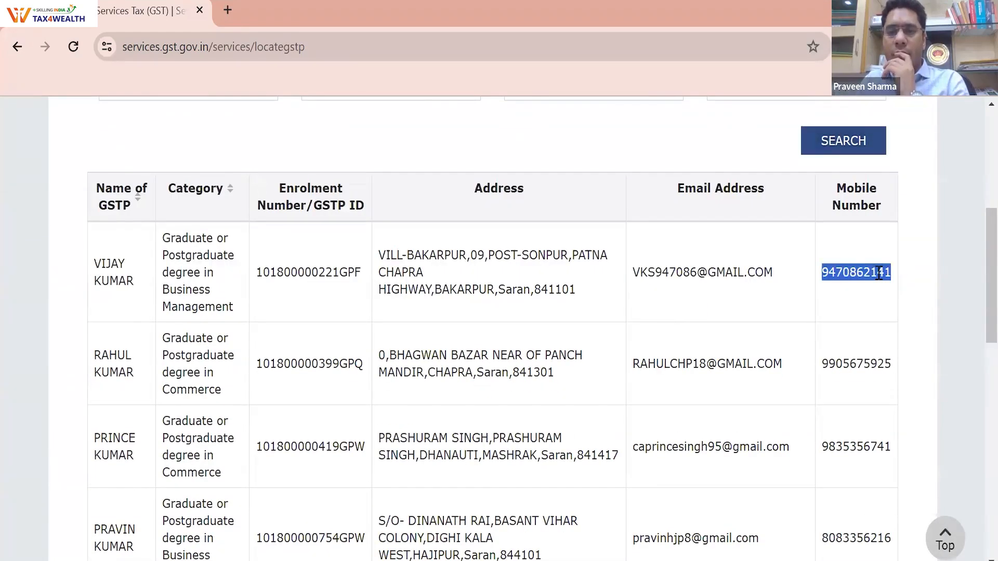
{"action": "double_click", "coordinate": [877, 363]}
{"action": "scroll", "coordinate": [876, 362], "scroll_direction": "down", "scroll_amount": 1}
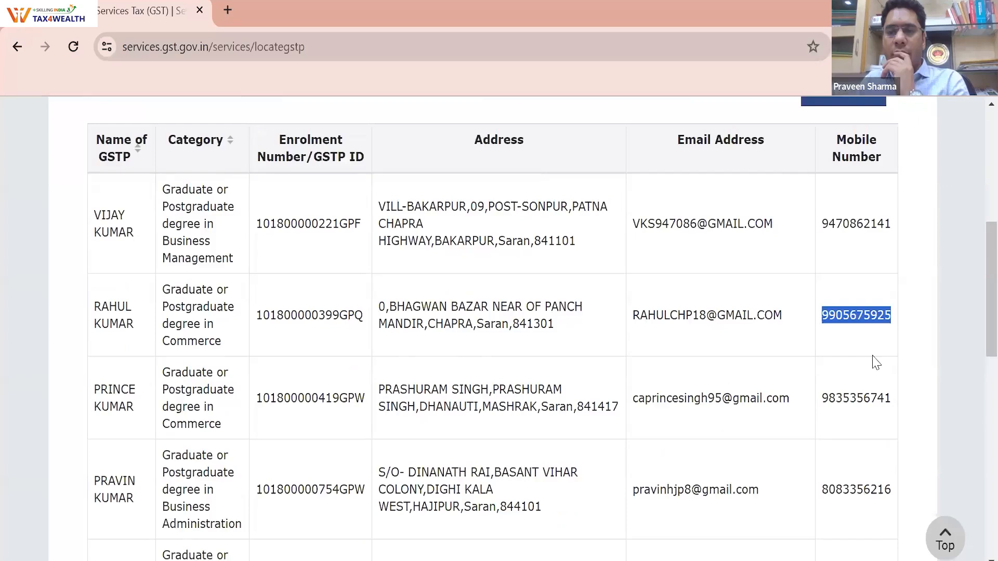
{"action": "scroll", "coordinate": [877, 362], "scroll_direction": "down", "scroll_amount": 2}
{"action": "double_click", "coordinate": [861, 275]}
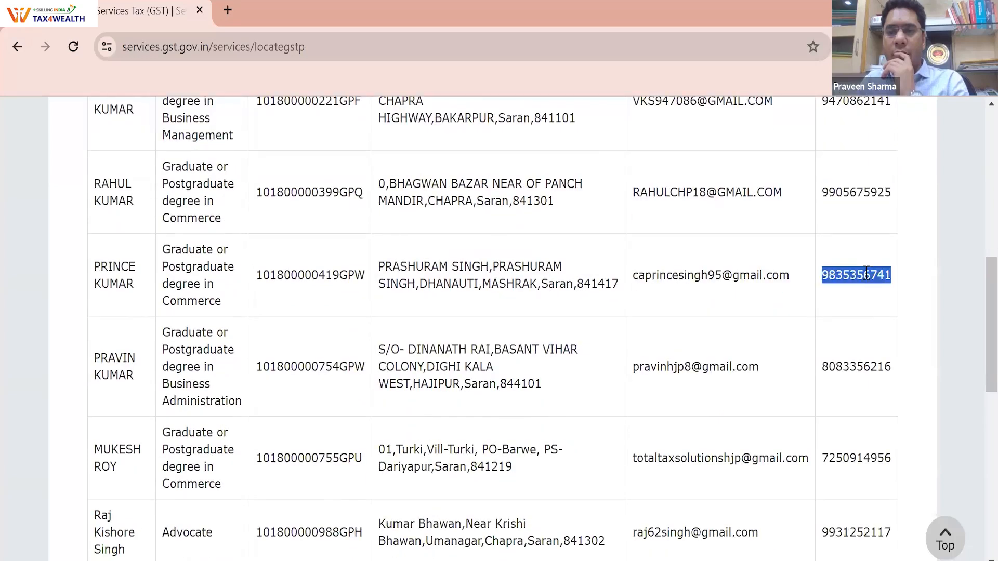
{"action": "double_click", "coordinate": [864, 361]}
{"action": "scroll", "coordinate": [863, 395], "scroll_direction": "down", "scroll_amount": 3}
{"action": "double_click", "coordinate": [862, 287]}
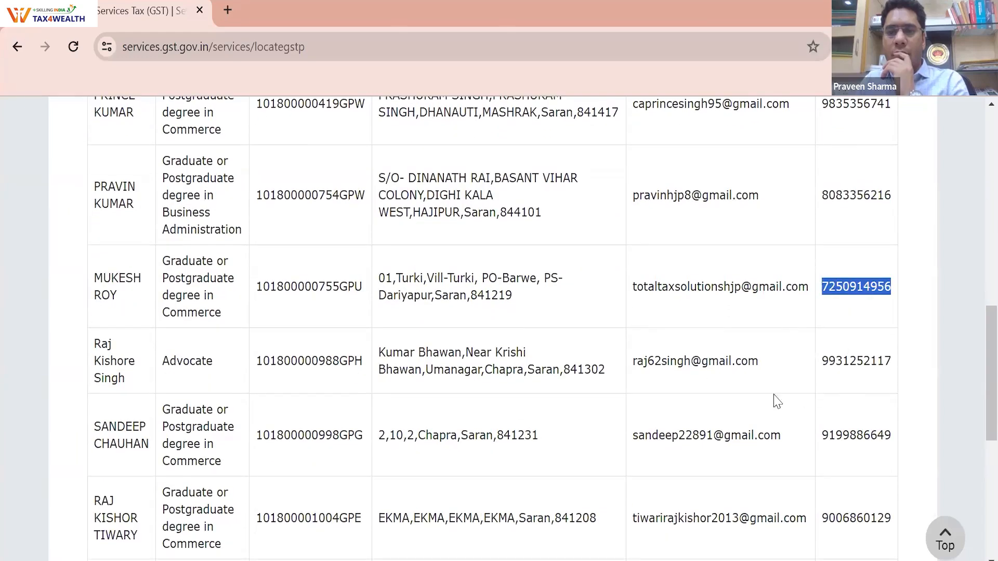
{"action": "scroll", "coordinate": [776, 401], "scroll_direction": "up", "scroll_amount": 12}
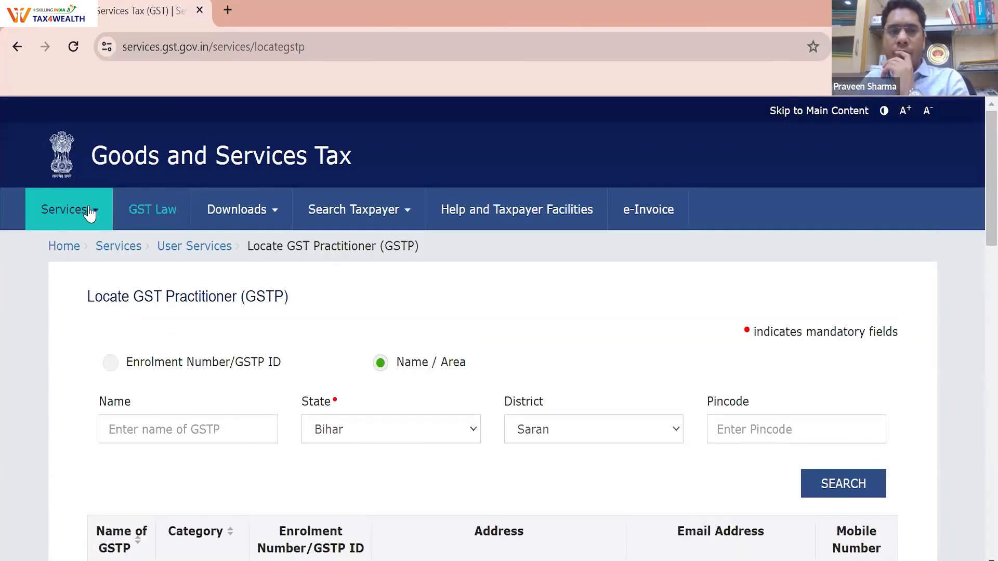
Open Verify RFN from the User Services quick links and focus the Enter Reference Number field
{"action": "left_click", "coordinate": [89, 213]}
{"action": "left_click", "coordinate": [17, 46]}
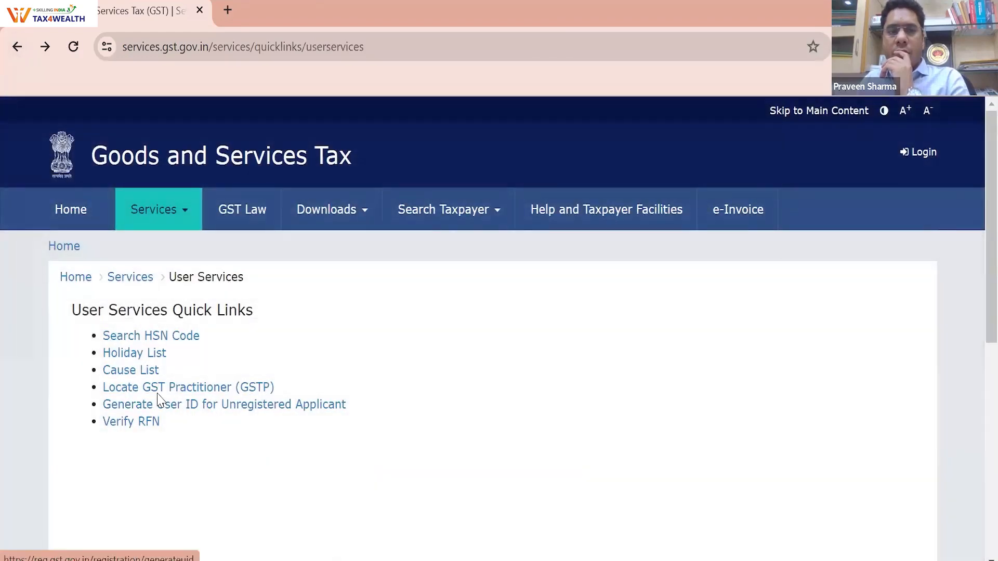
{"action": "left_click", "coordinate": [147, 424]}
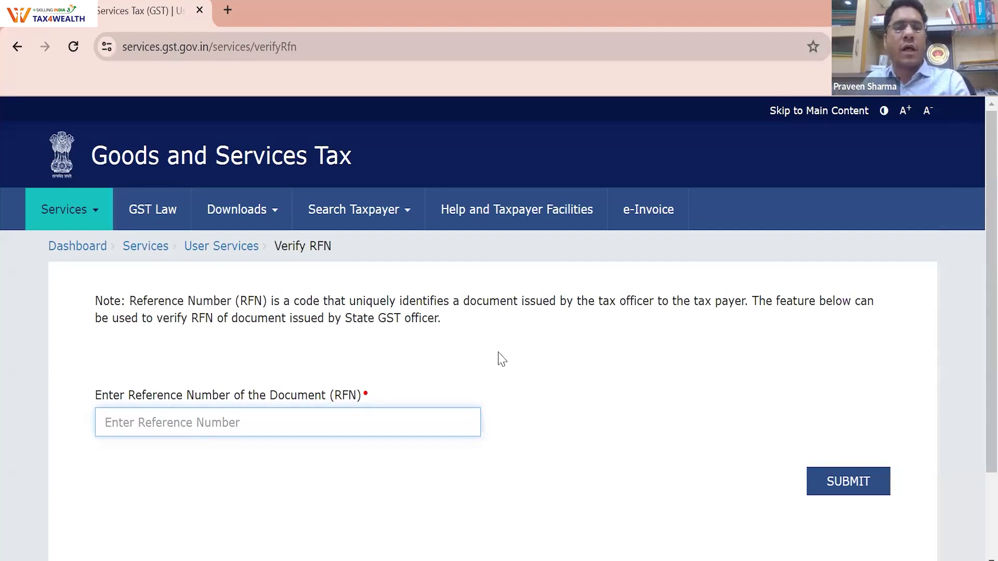
{"action": "left_click", "coordinate": [293, 423]}
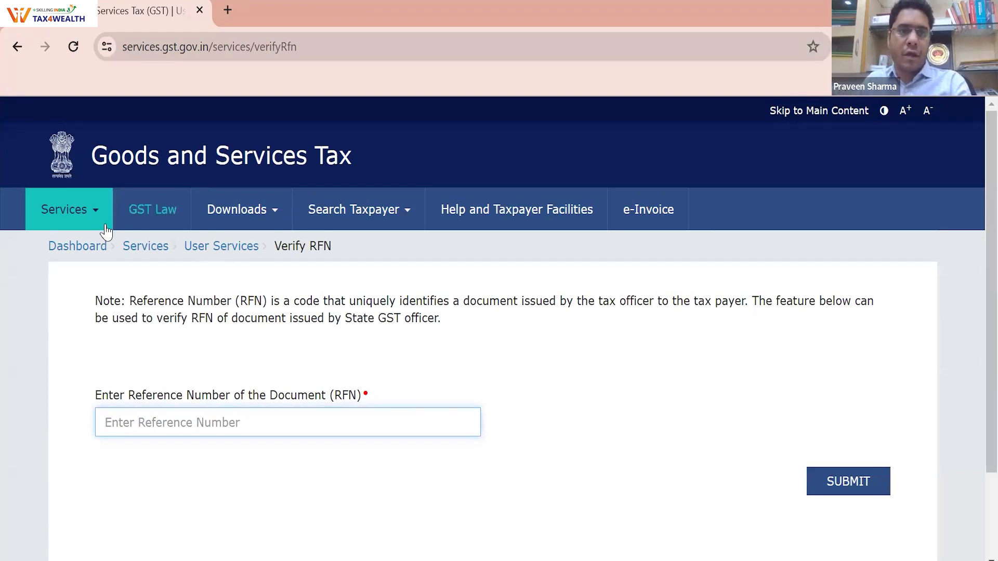
Open Track Application Status from the Services > Refunds menu
{"action": "left_click", "coordinate": [18, 46]}
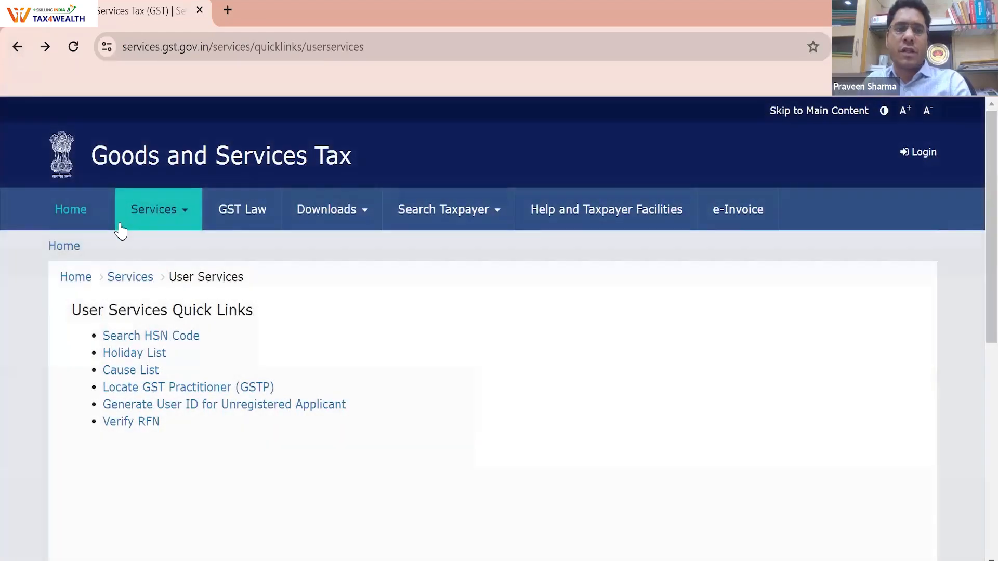
{"action": "mouse_move", "coordinate": [120, 229]}
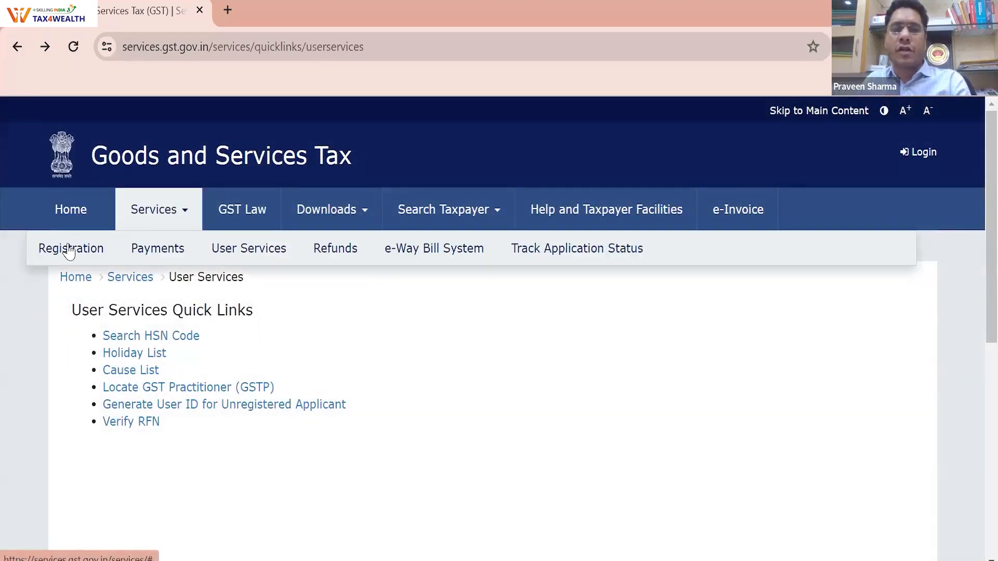
{"action": "mouse_move", "coordinate": [70, 252]}
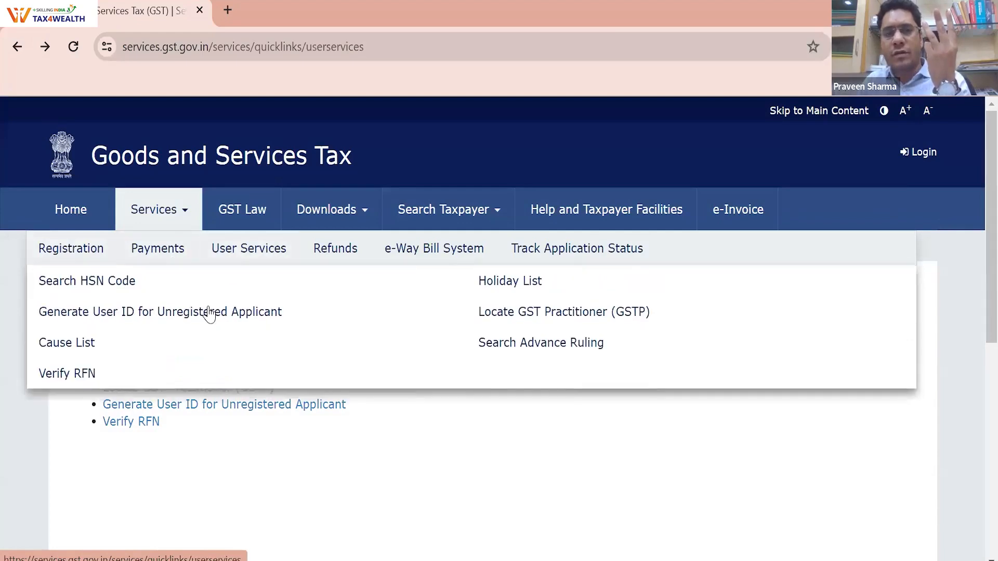
{"action": "mouse_move", "coordinate": [254, 255]}
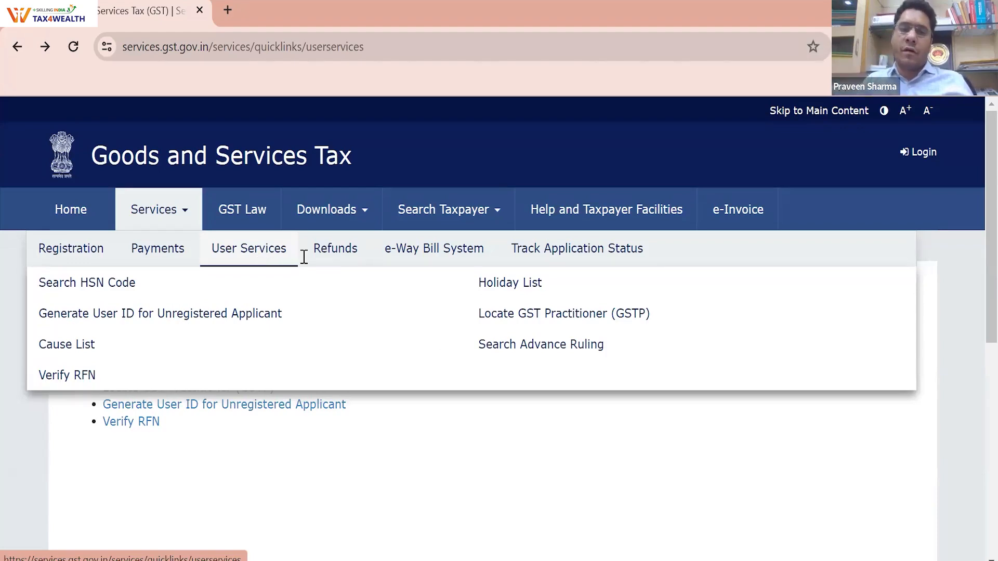
{"action": "mouse_move", "coordinate": [354, 267]}
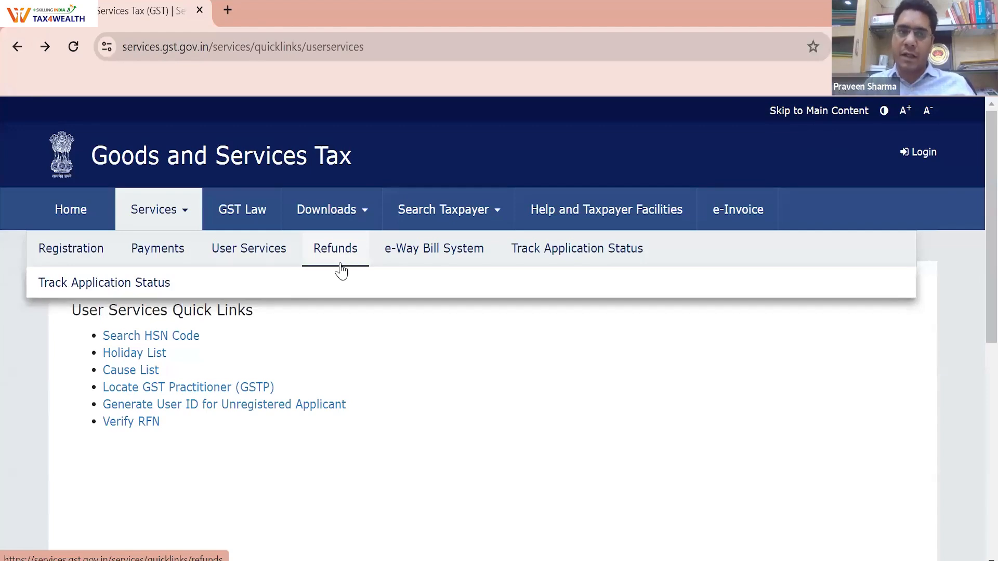
{"action": "left_click", "coordinate": [140, 290]}
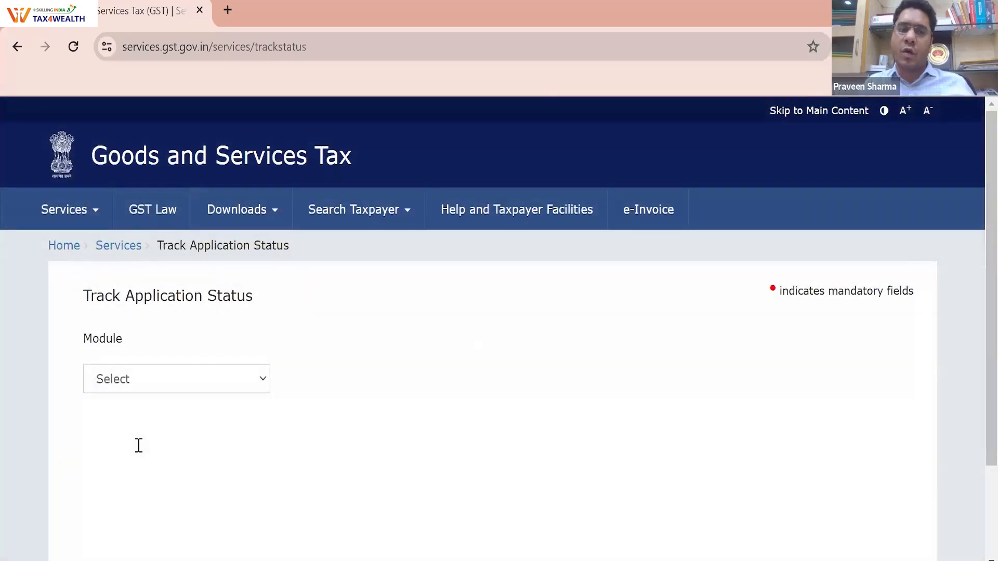
Set the tracked module to Registration and focus the empty ARN field
{"action": "left_click", "coordinate": [139, 446]}
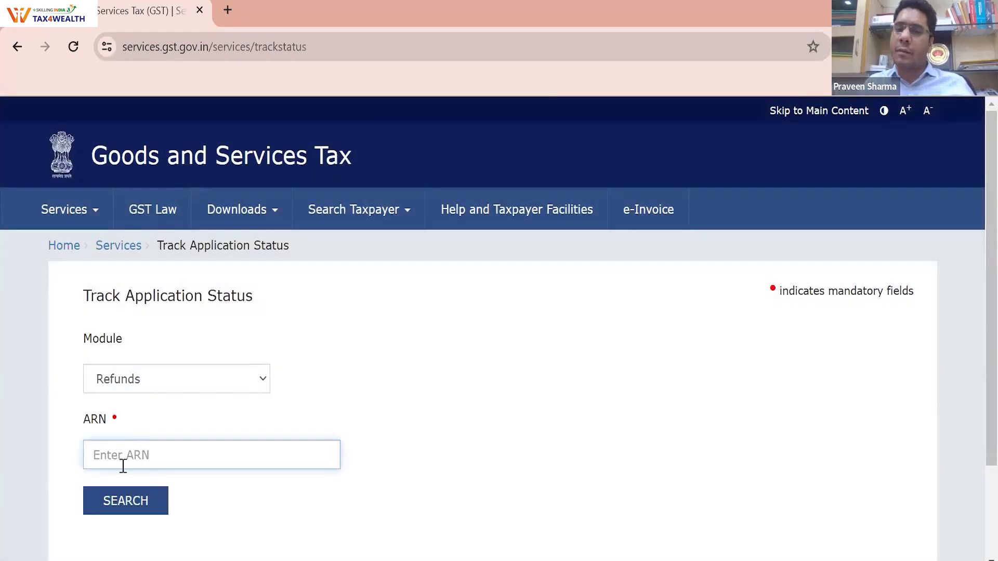
{"action": "left_click", "coordinate": [120, 385]}
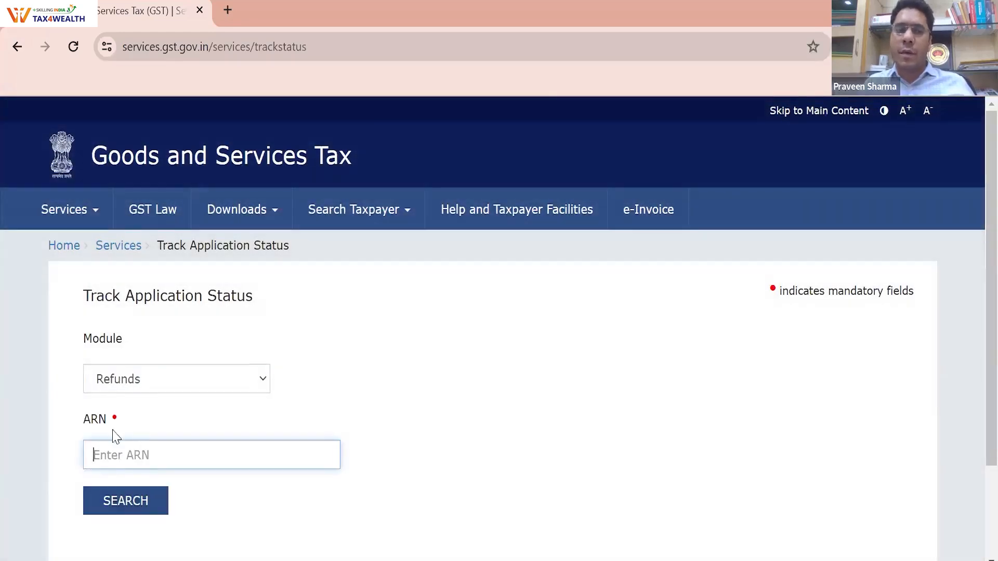
{"action": "left_click", "coordinate": [114, 437]}
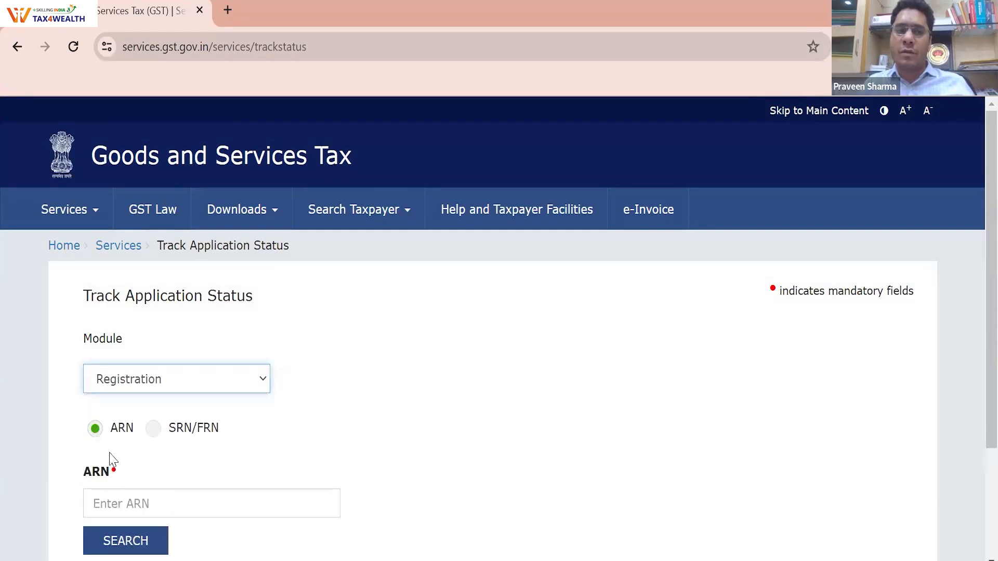
{"action": "left_click", "coordinate": [111, 497]}
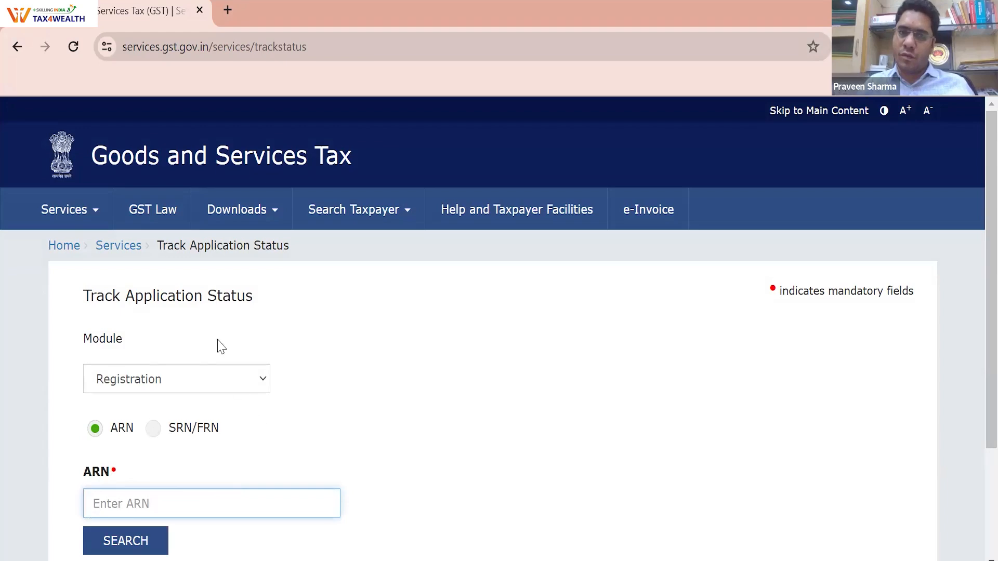
{"action": "left_click", "coordinate": [106, 213]}
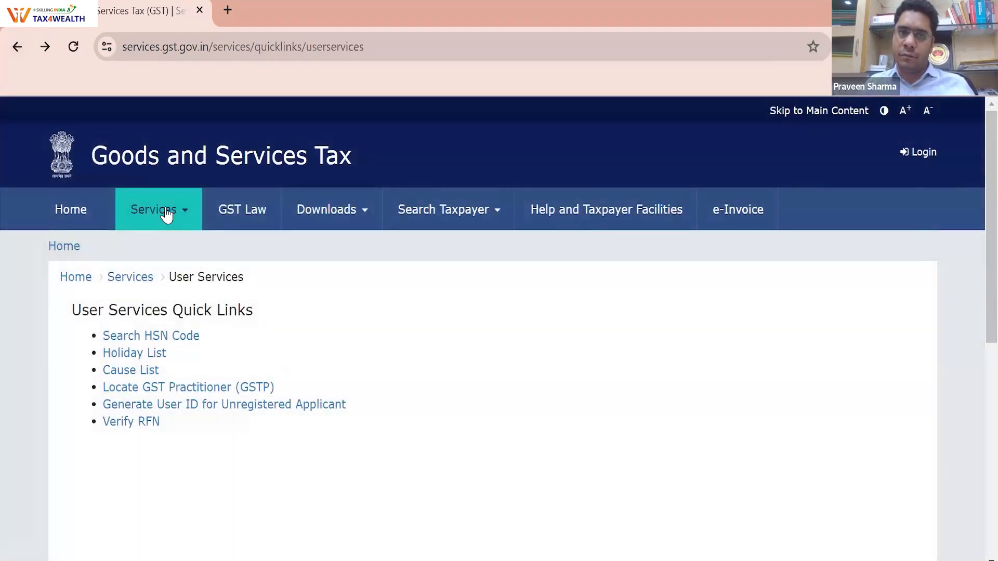
Preview the e-Way Bill System and Track Application Status pages, returning to User Services each time
{"action": "mouse_move", "coordinate": [167, 215]}
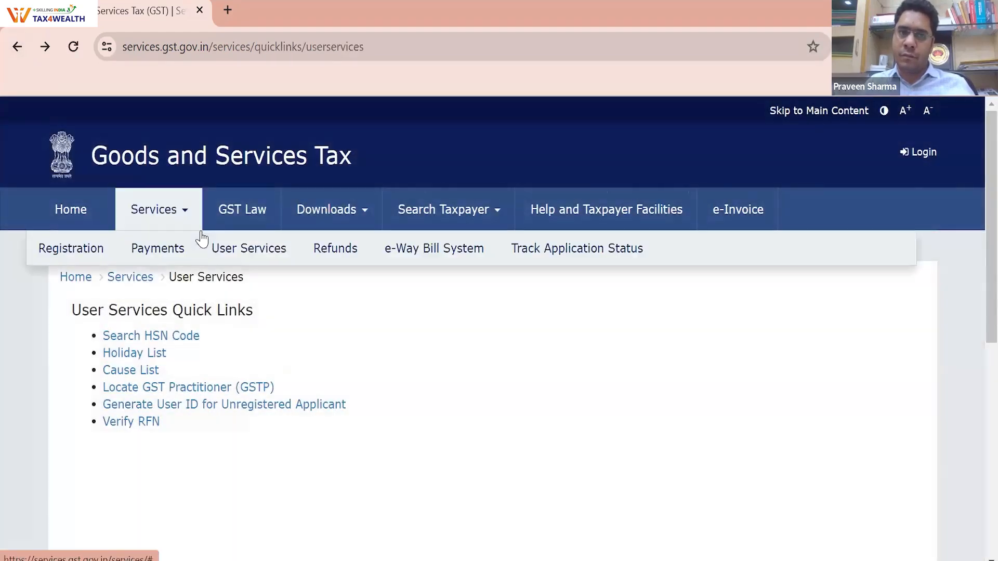
{"action": "mouse_move", "coordinate": [320, 254]}
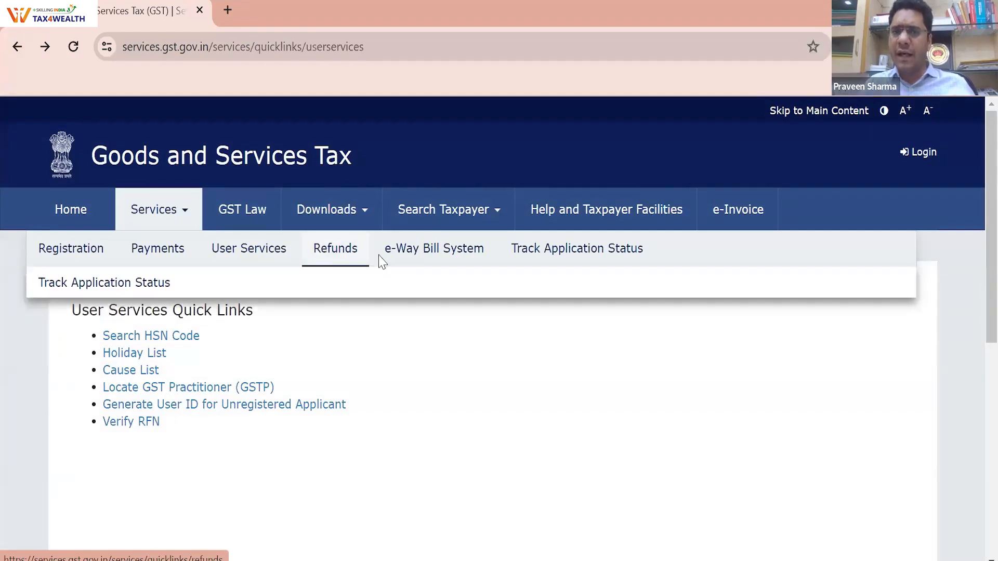
{"action": "left_click", "coordinate": [420, 254]}
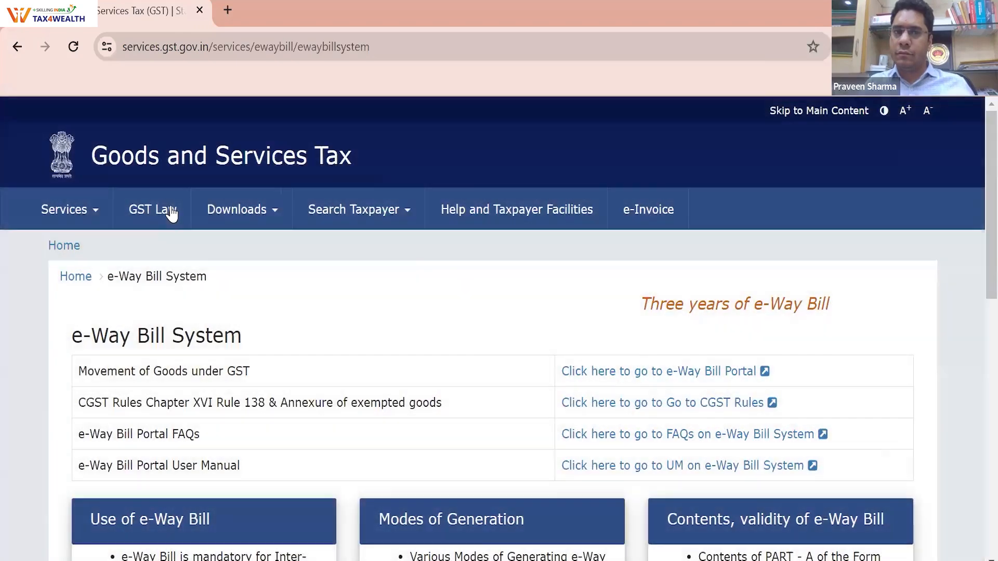
{"action": "left_click", "coordinate": [17, 46]}
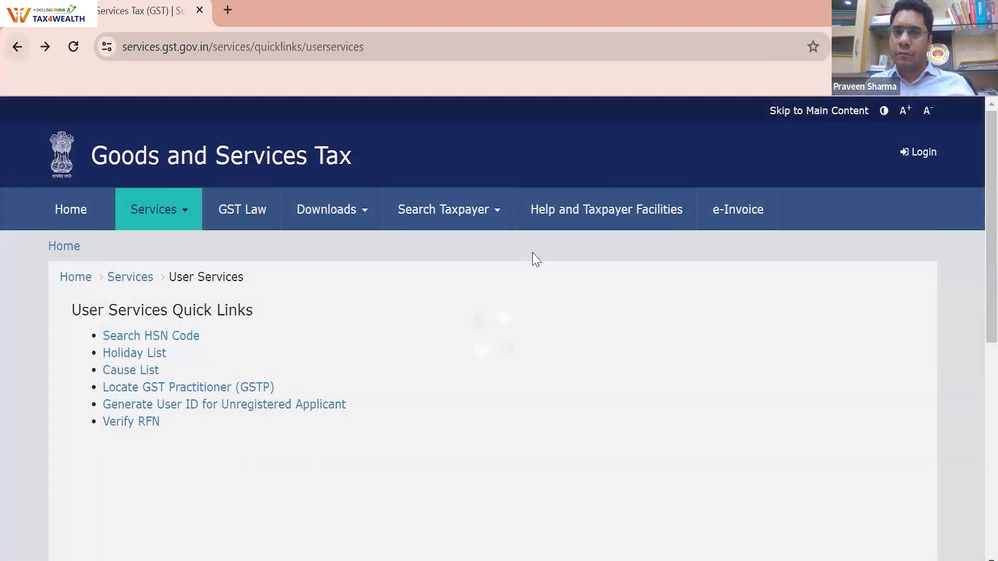
{"action": "left_click", "coordinate": [253, 373]}
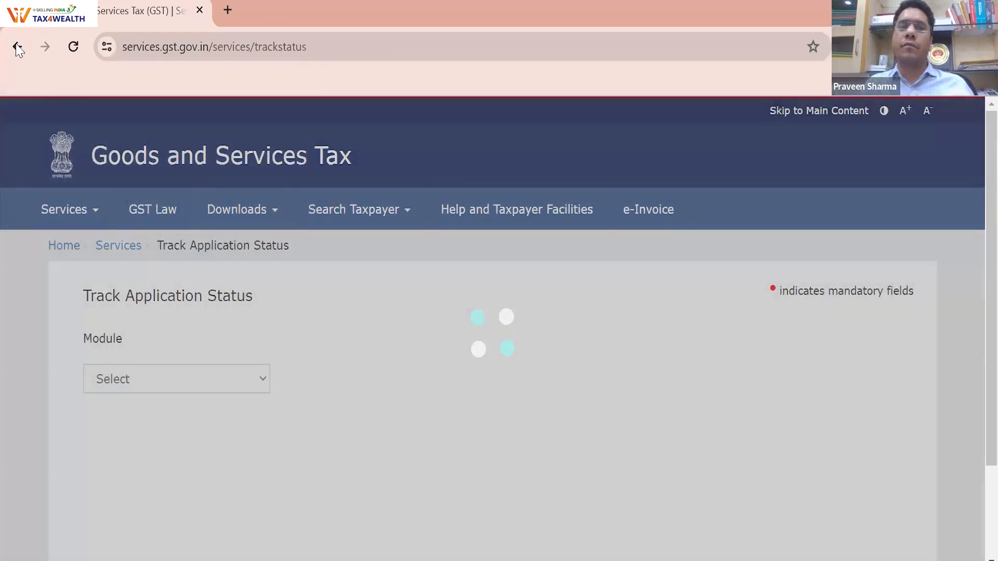
{"action": "left_click", "coordinate": [17, 46]}
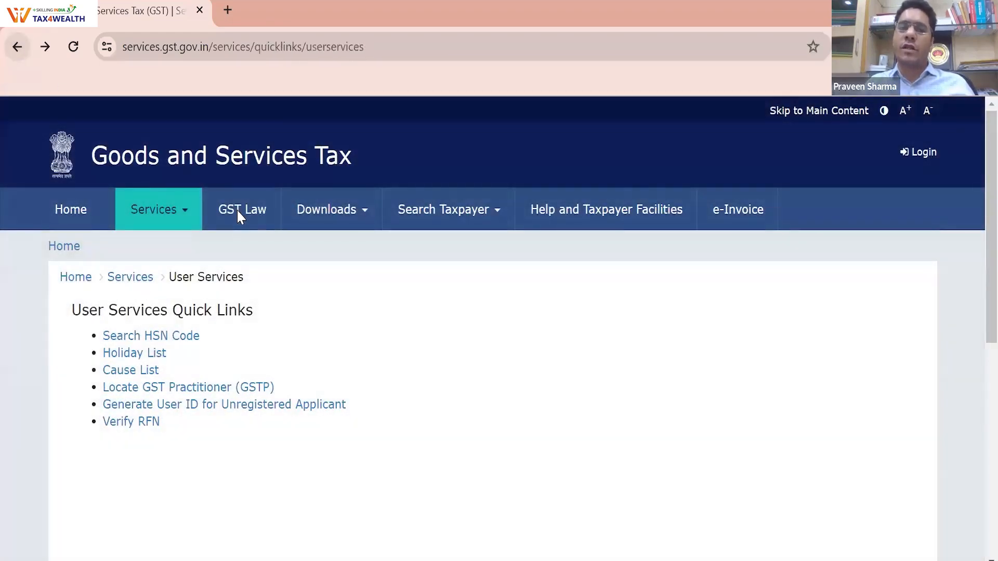
Open GST Law's Centre and State links and follow the Bihar link
{"action": "left_click", "coordinate": [238, 210]}
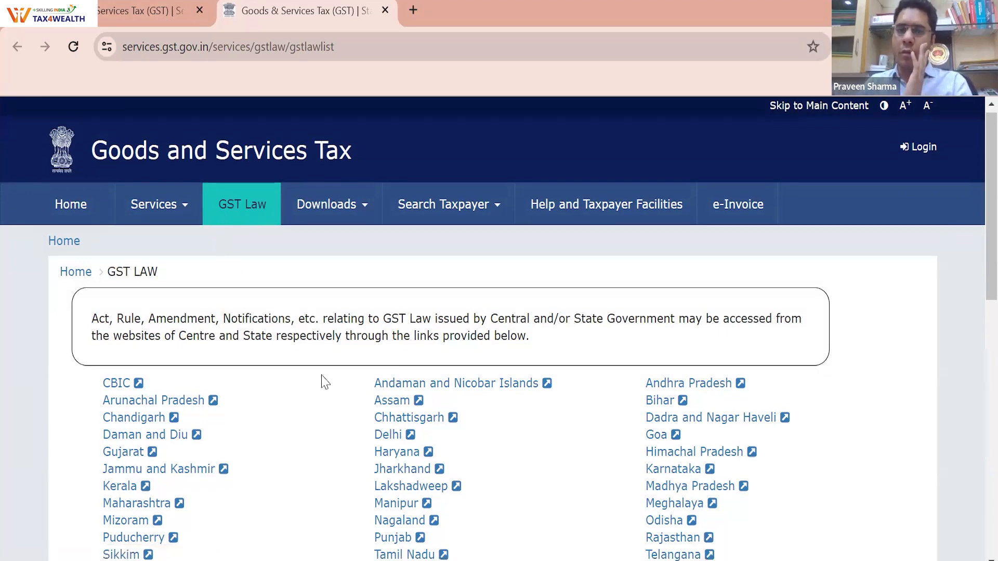
{"action": "scroll", "coordinate": [399, 373], "scroll_direction": "down", "scroll_amount": 2}
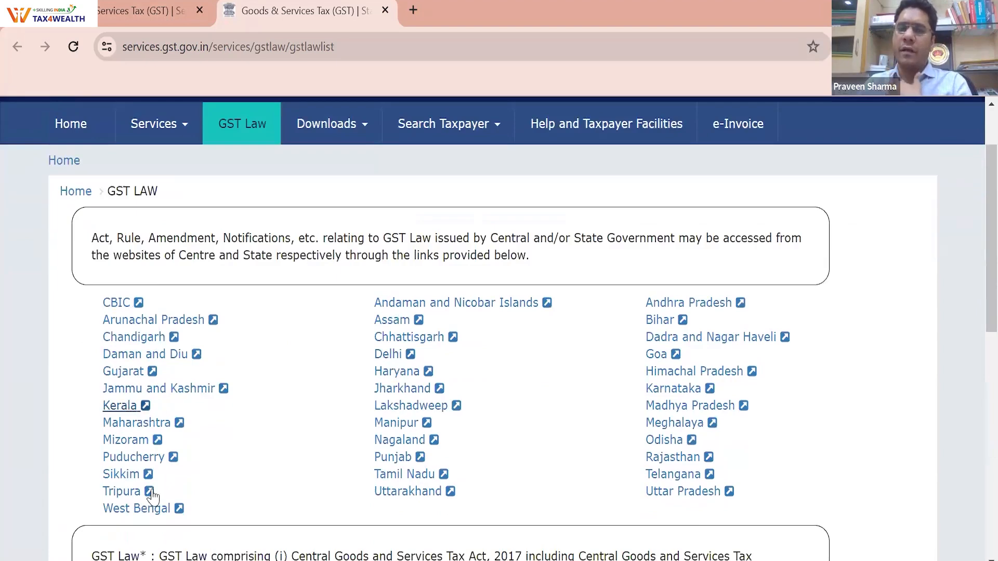
{"action": "left_click", "coordinate": [657, 319]}
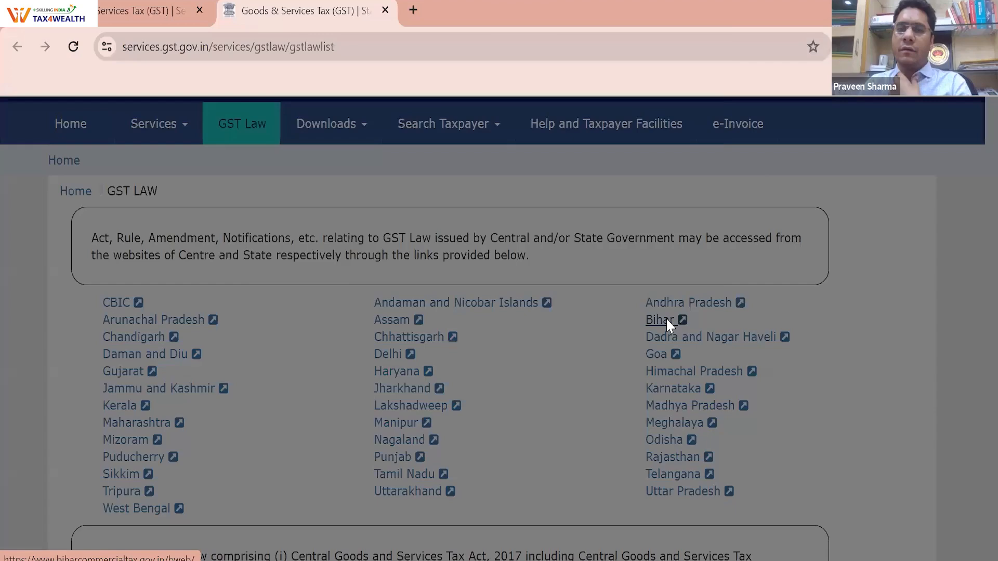
Proceed past the warnings to Bihar's Commercial Taxes site, close its e-Way Bill list, return to GST tab
{"action": "left_click", "coordinate": [515, 401]}
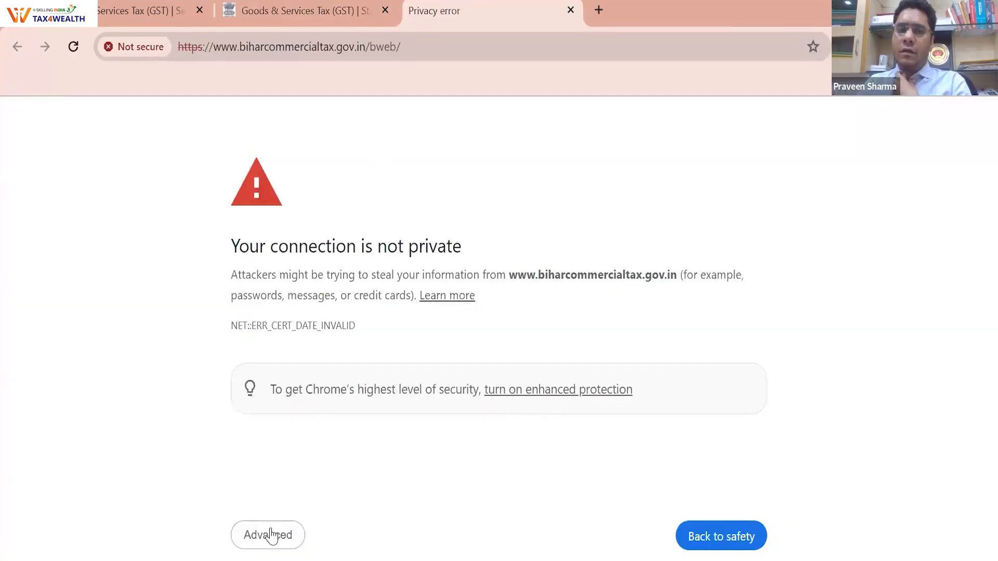
{"action": "left_click", "coordinate": [273, 539]}
{"action": "left_click", "coordinate": [357, 286]}
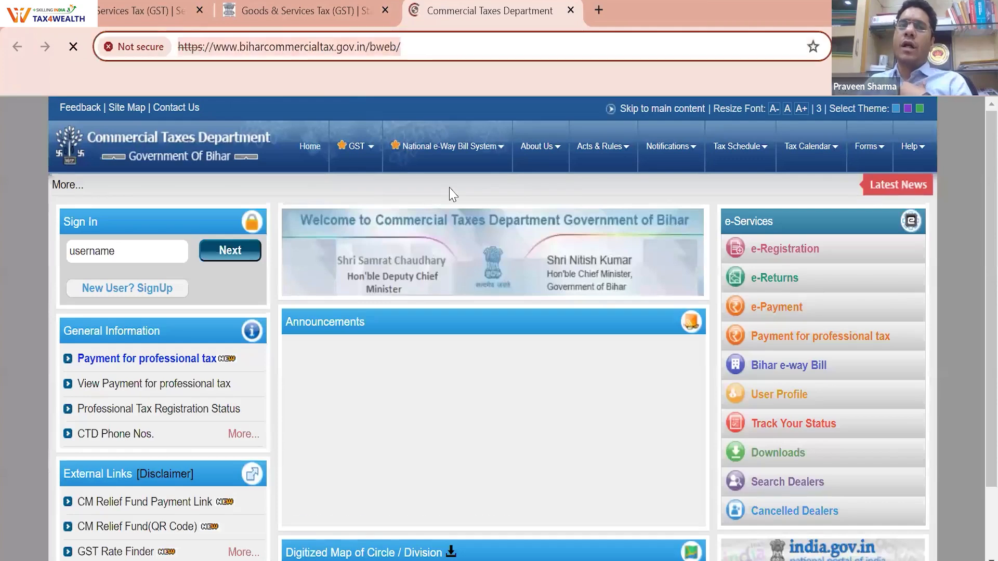
{"action": "mouse_move", "coordinate": [457, 151]}
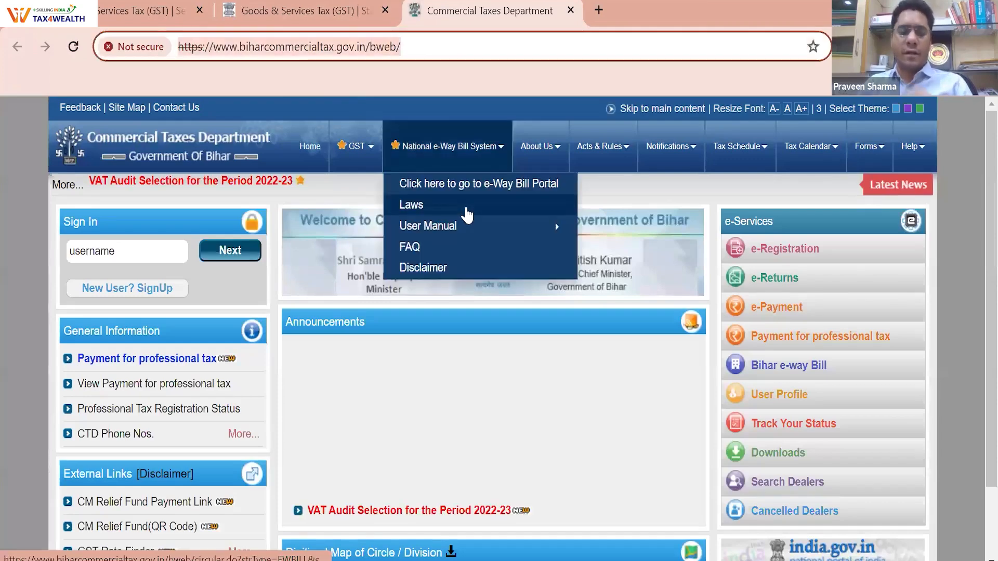
{"action": "left_click", "coordinate": [389, 146]}
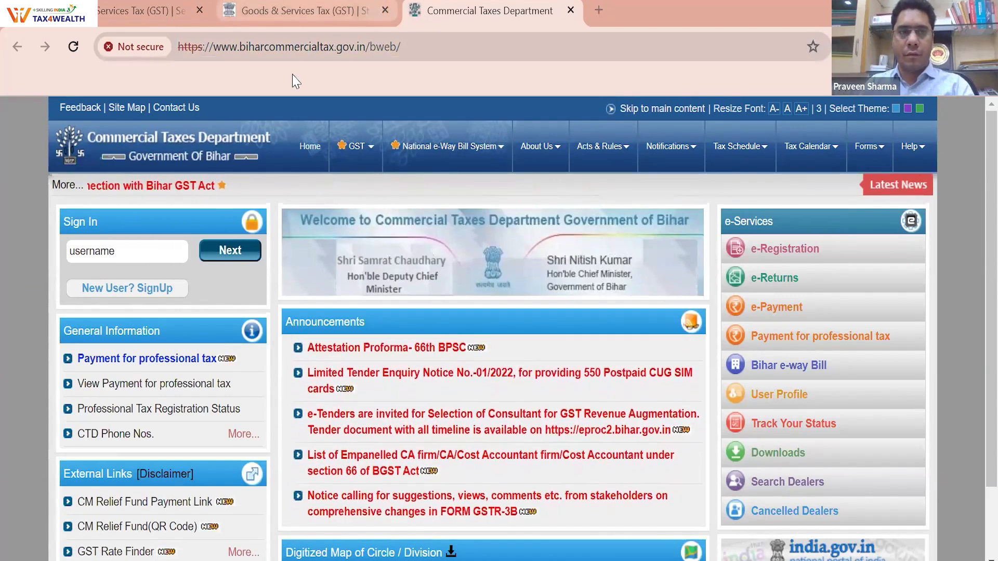
{"action": "key", "text": "ctrl+shift+Tab"}
{"action": "key", "text": "ctrl+shift+Tab"}
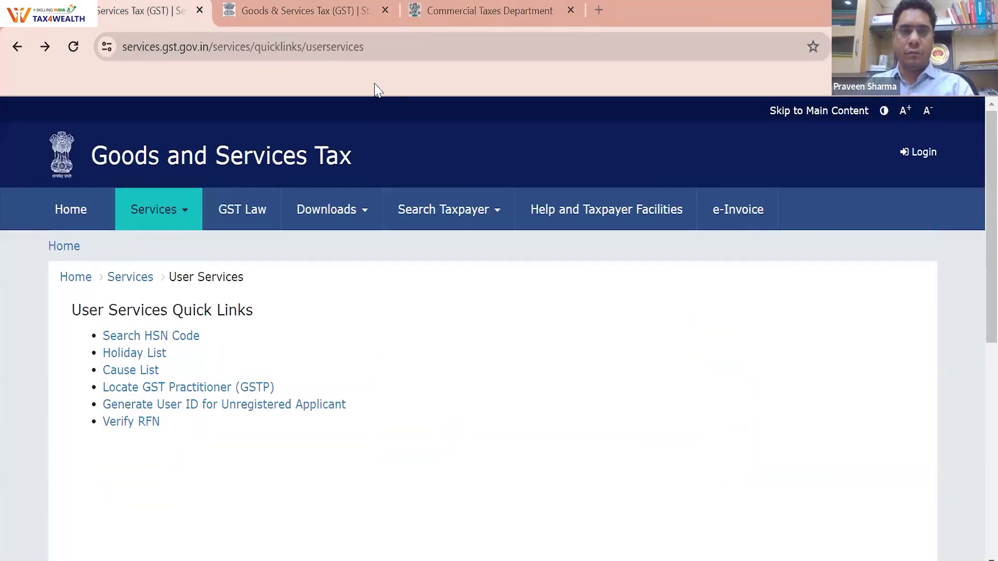
Preview the Search Taxpayer options, then dismiss the dropdown
{"action": "mouse_move", "coordinate": [435, 219]}
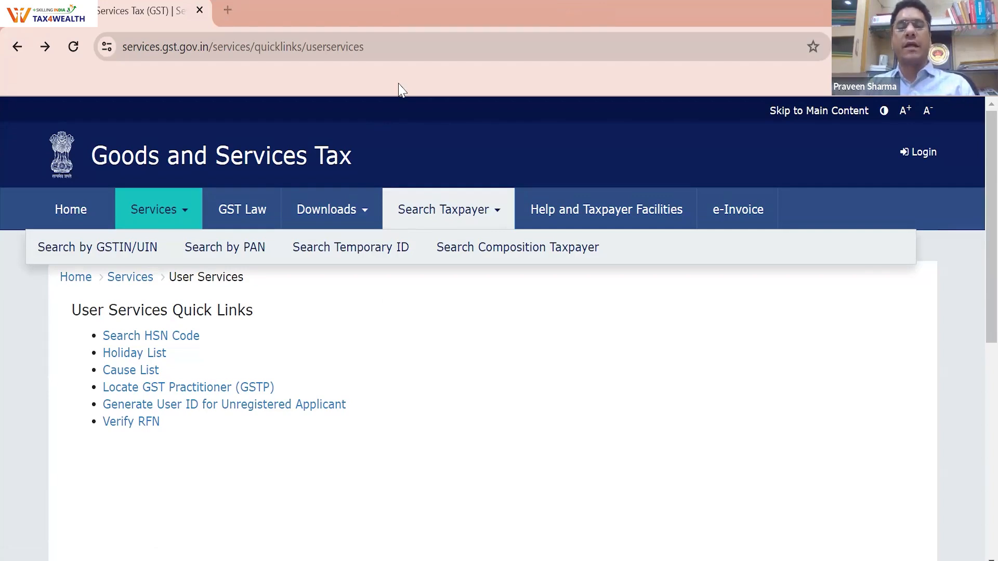
{"action": "left_click", "coordinate": [332, 461]}
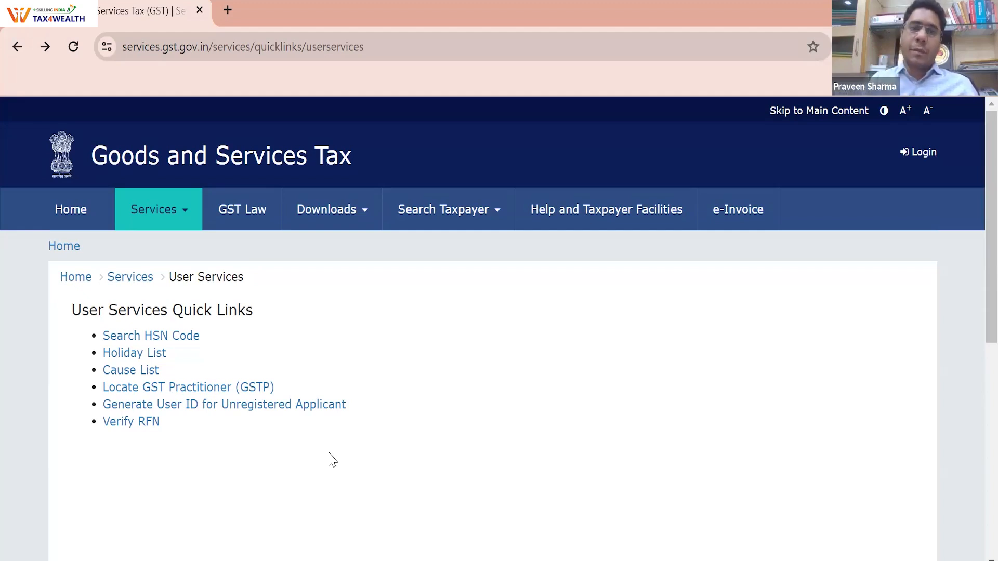
Run a Search Taxpayer lookup by GSTIN/UIN for the entered GSTIN
{"action": "left_click", "coordinate": [182, 220]}
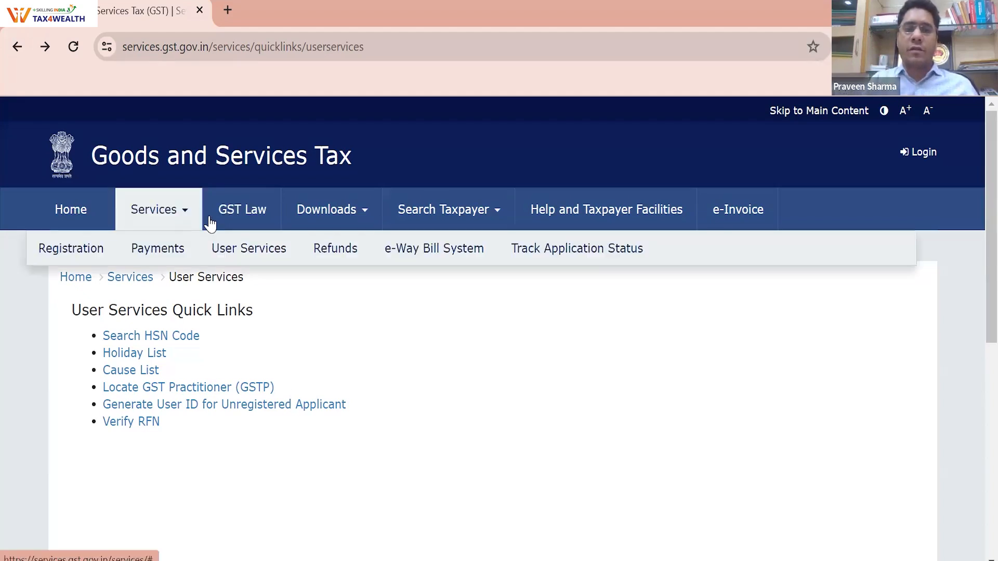
{"action": "left_click", "coordinate": [465, 218]}
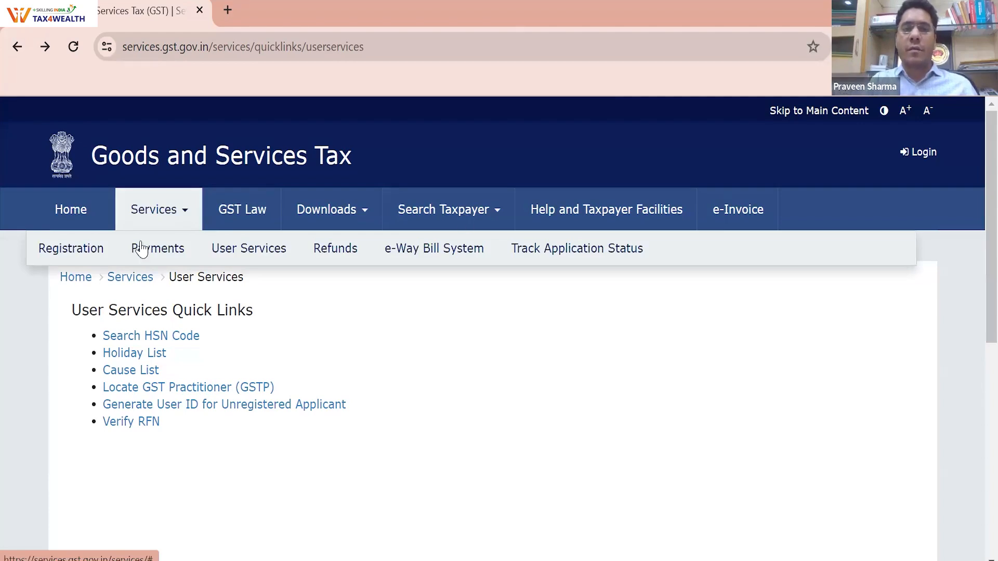
{"action": "left_click", "coordinate": [134, 250]}
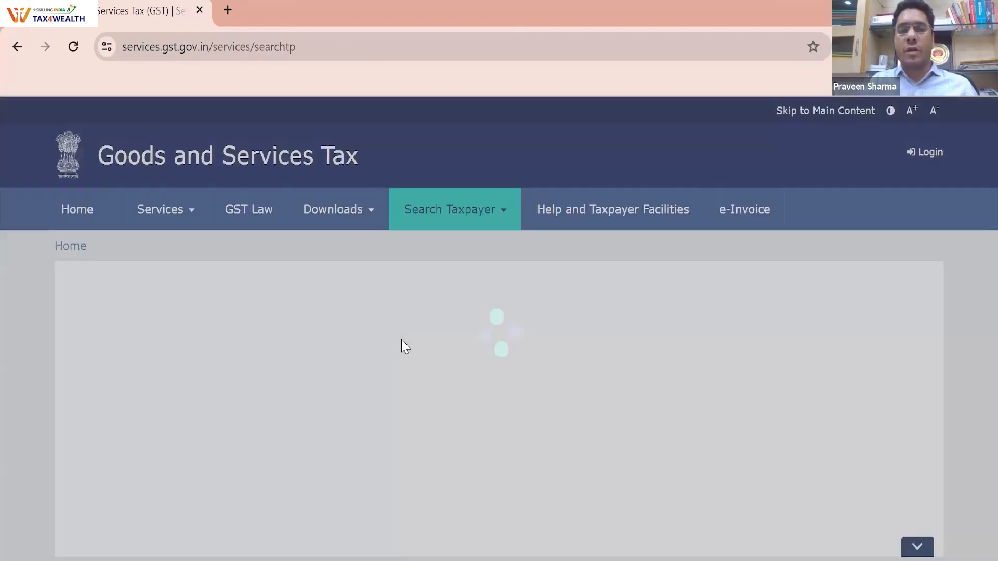
{"action": "scroll", "coordinate": [292, 286], "scroll_direction": "down", "scroll_amount": 1}
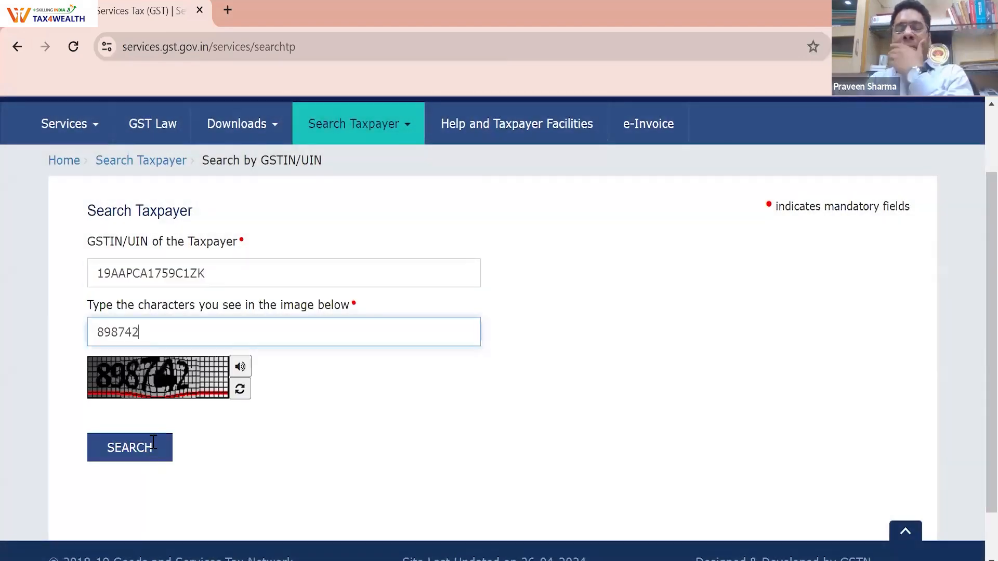
{"action": "left_click", "coordinate": [153, 446]}
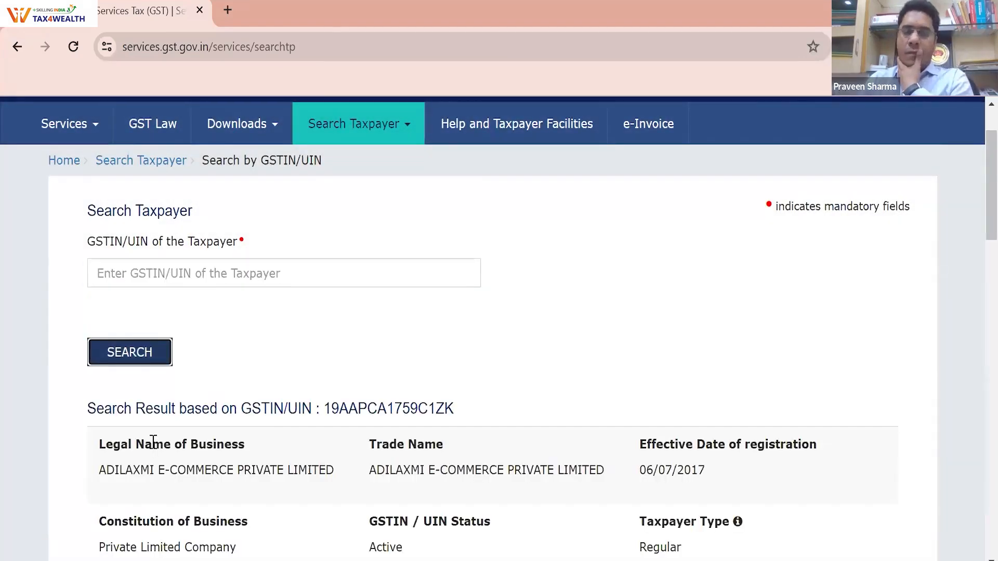
Highlight the result's trade name, Active status, jurisdiction offices and principal place of business
{"action": "double_click", "coordinate": [388, 466]}
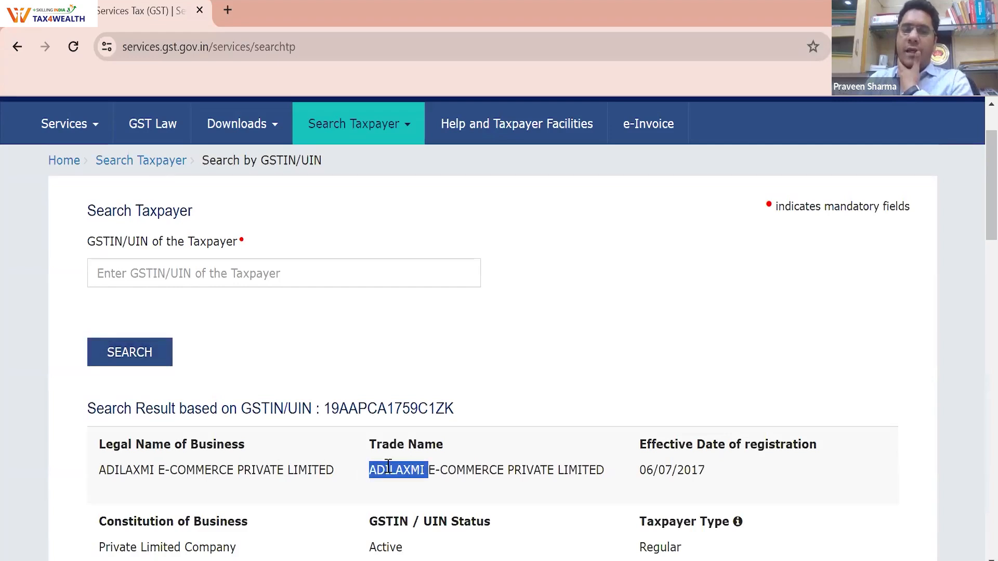
{"action": "triple_click", "coordinate": [388, 466]}
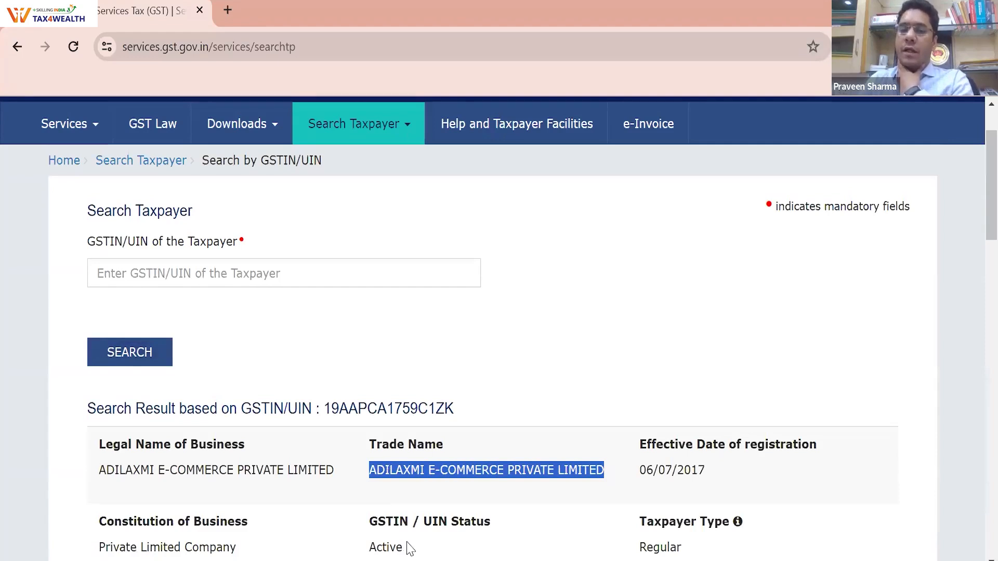
{"action": "double_click", "coordinate": [364, 547]}
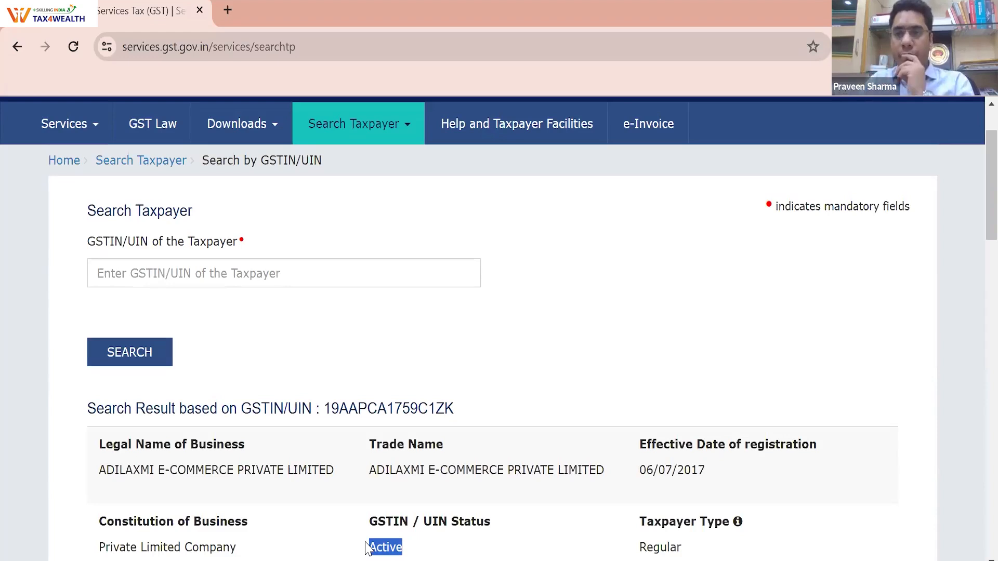
{"action": "scroll", "coordinate": [419, 512], "scroll_direction": "down", "scroll_amount": 2}
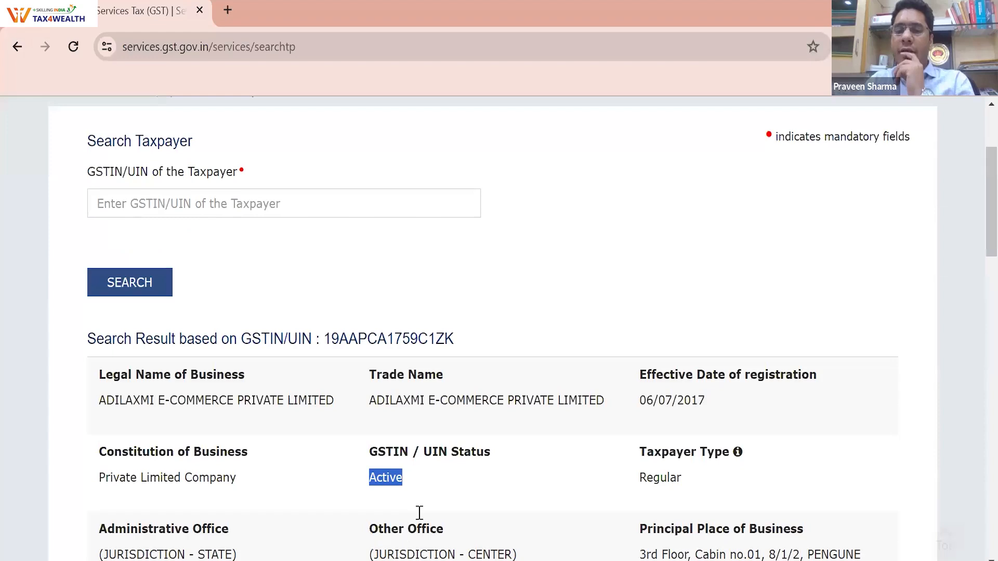
{"action": "left_click_drag", "start_coordinate": [425, 462], "coordinate": [357, 465]}
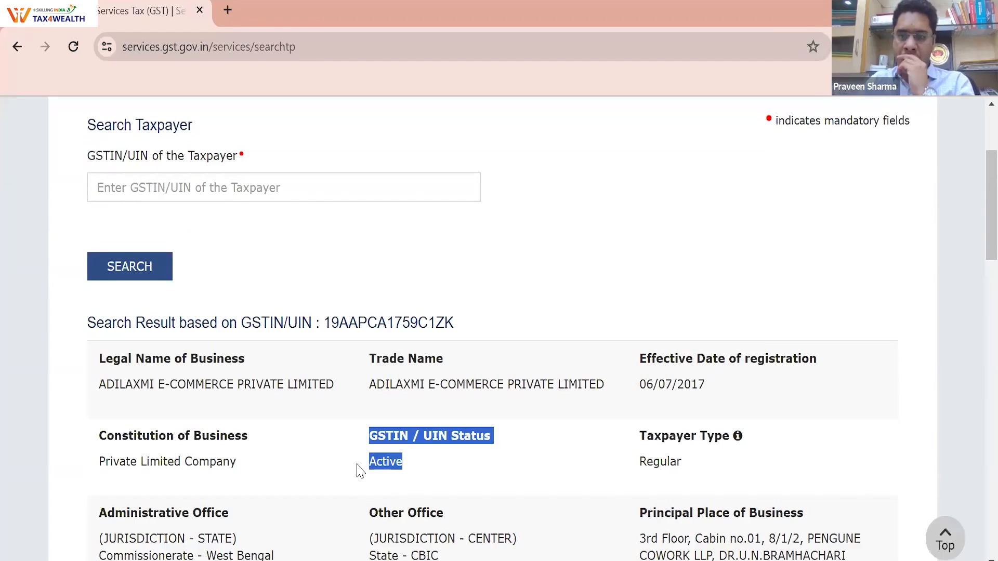
{"action": "scroll", "coordinate": [358, 469], "scroll_direction": "down", "scroll_amount": 3}
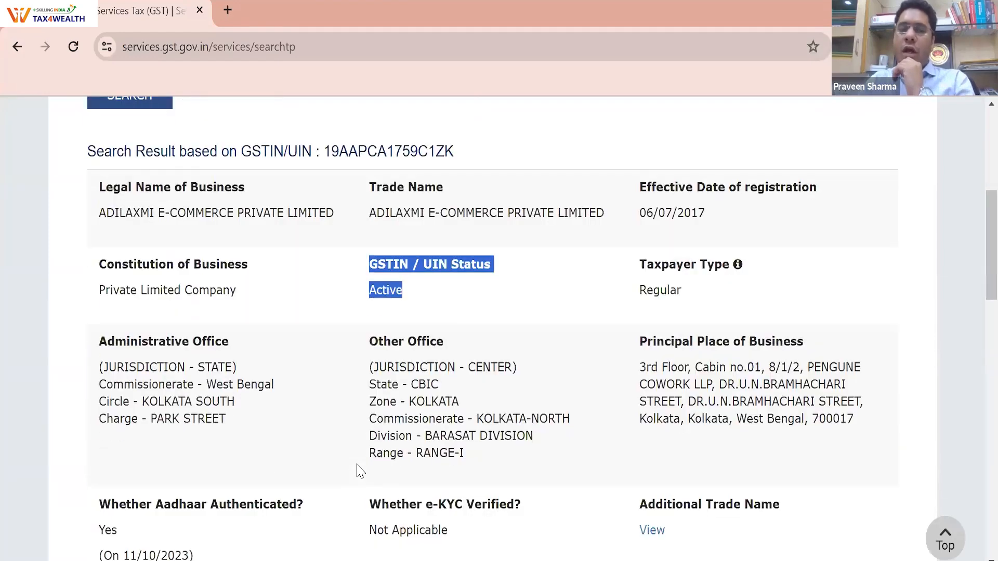
{"action": "left_click_drag", "start_coordinate": [403, 219], "coordinate": [582, 215]}
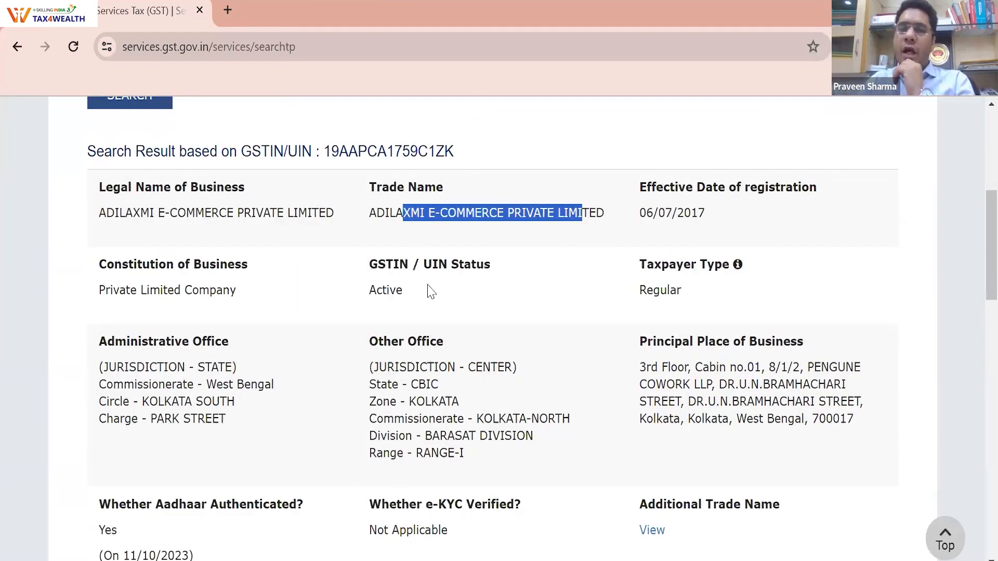
{"action": "left_click_drag", "start_coordinate": [254, 433], "coordinate": [94, 363]}
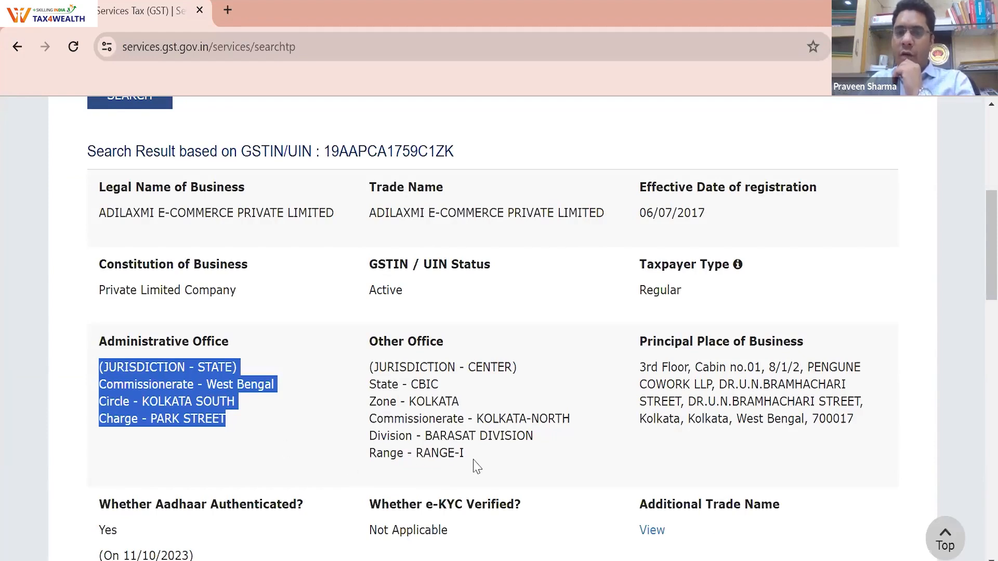
{"action": "left_click_drag", "start_coordinate": [473, 460], "coordinate": [375, 362]}
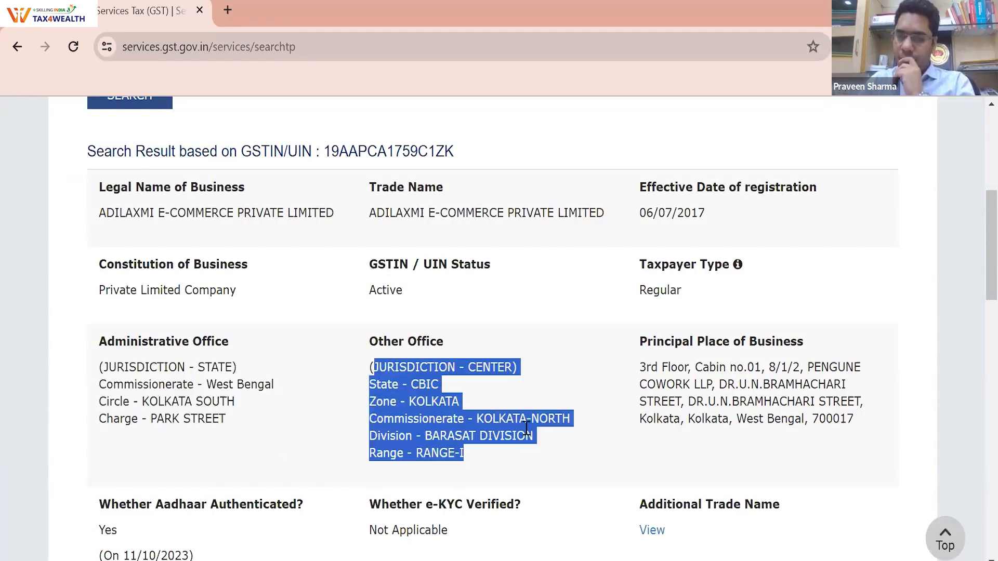
{"action": "left_click_drag", "start_coordinate": [638, 366], "coordinate": [779, 451]}
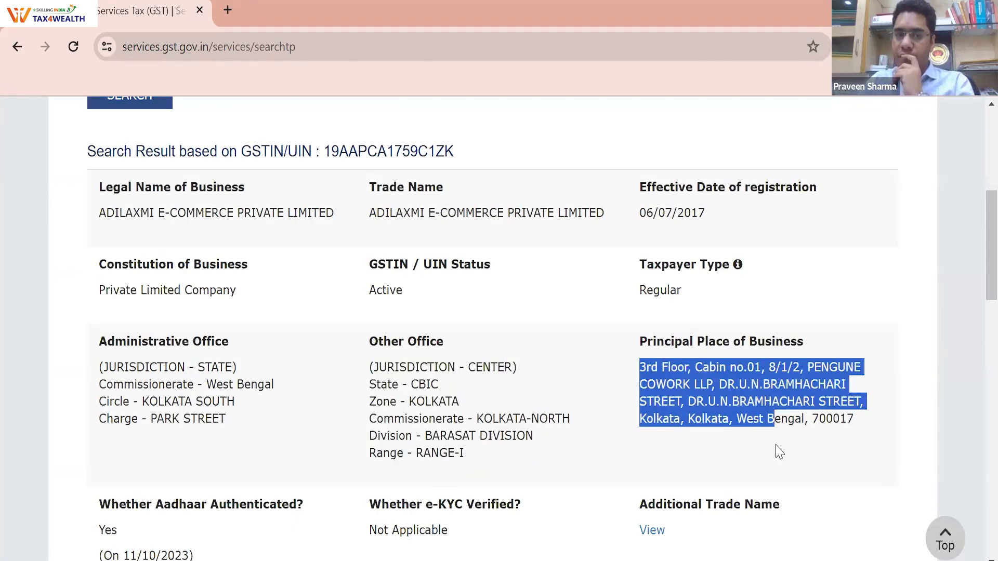
Re-highlight the trade name, Regular taxpayer type and Active status, then bring up the Search Taxpayer submenu
{"action": "scroll", "coordinate": [779, 451], "scroll_direction": "down", "scroll_amount": 2}
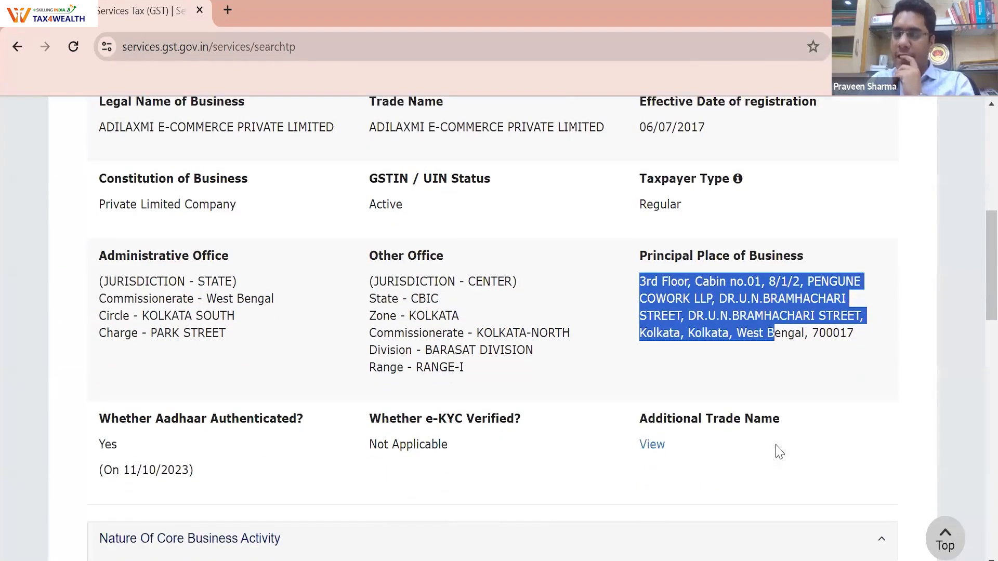
{"action": "scroll", "coordinate": [778, 451], "scroll_direction": "up", "scroll_amount": 2}
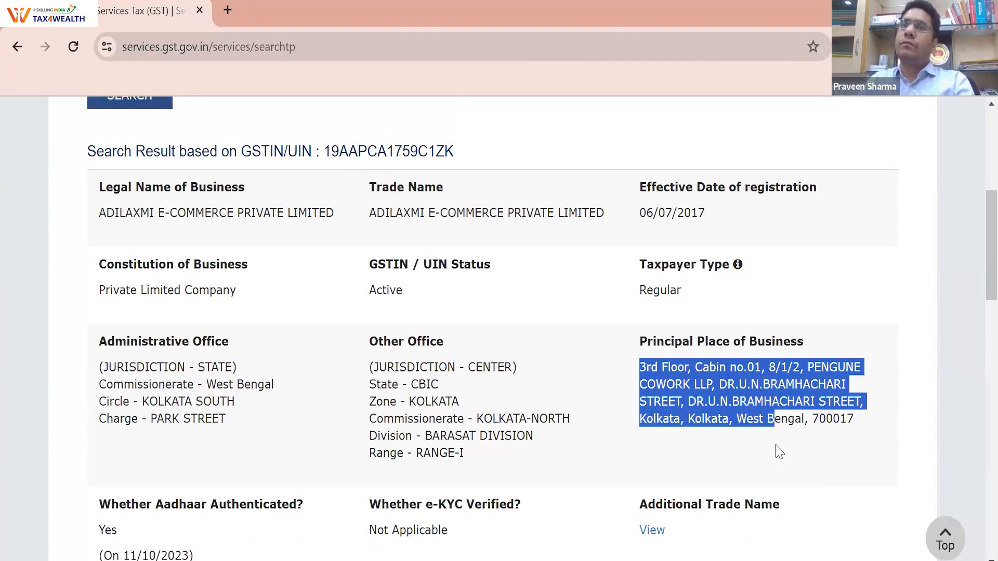
{"action": "left_click_drag", "start_coordinate": [376, 213], "coordinate": [540, 214]}
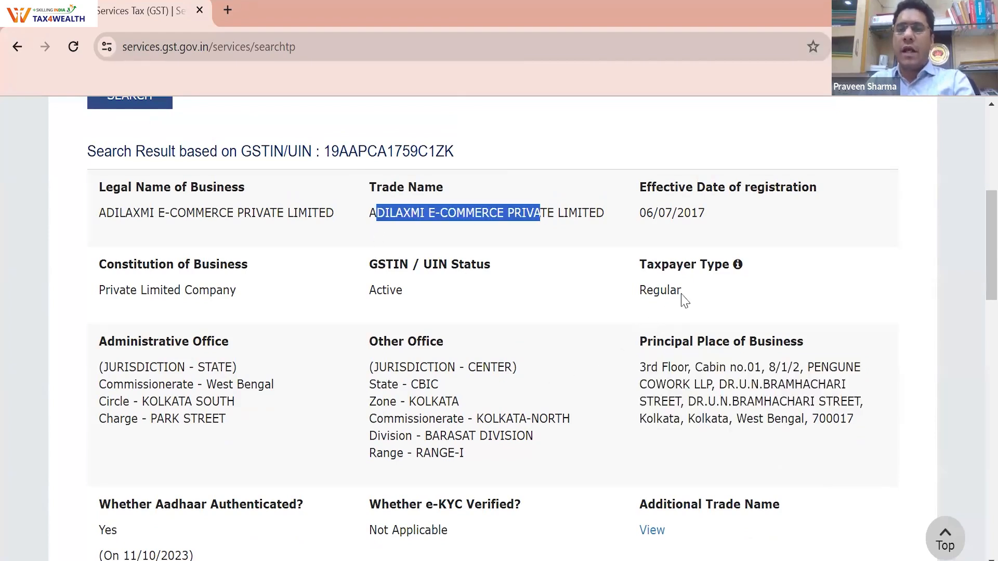
{"action": "left_click_drag", "start_coordinate": [682, 295], "coordinate": [634, 293]}
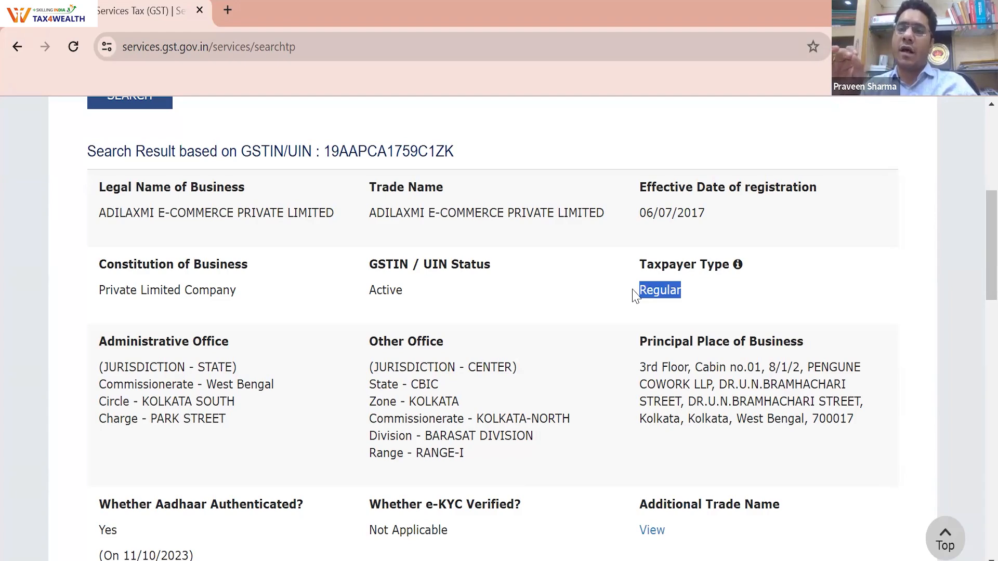
{"action": "left_click_drag", "start_coordinate": [409, 311], "coordinate": [367, 299]}
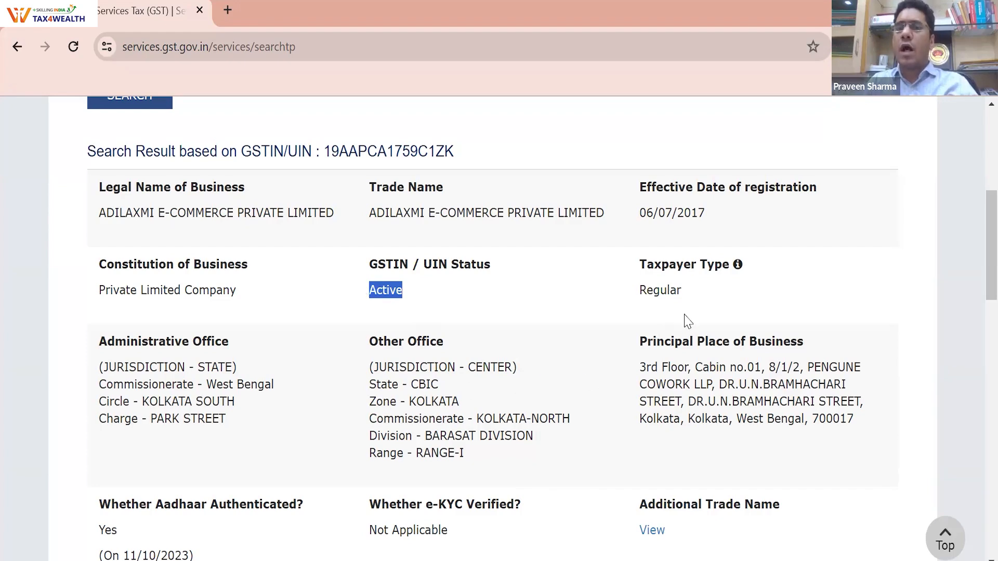
{"action": "left_click_drag", "start_coordinate": [695, 307], "coordinate": [638, 296]}
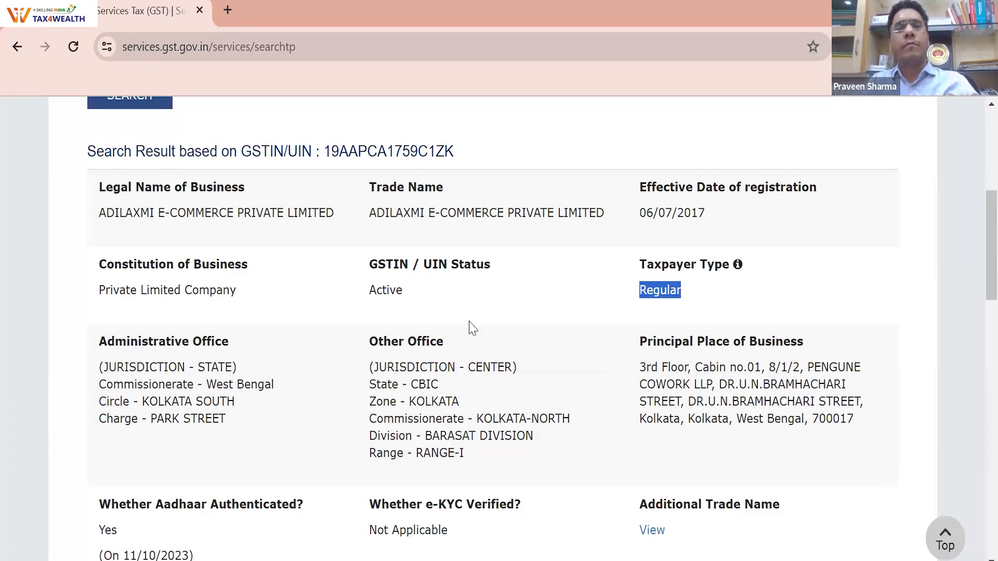
{"action": "scroll", "coordinate": [471, 322], "scroll_direction": "up", "scroll_amount": 6}
{"action": "mouse_move", "coordinate": [338, 214]}
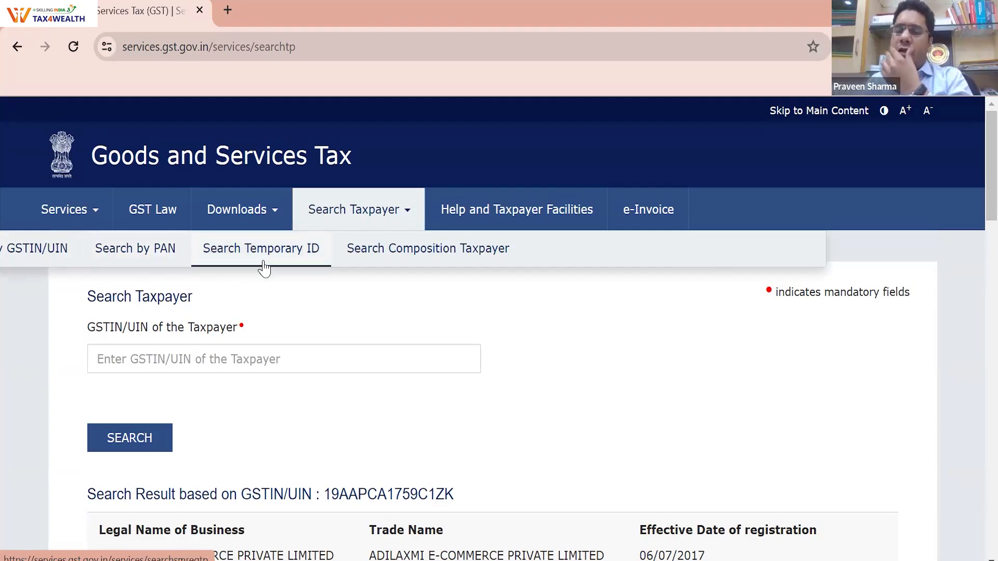
Open Search Composition Taxpayer, choose Opted In and paste the company's GSTIN
{"action": "left_click", "coordinate": [402, 251]}
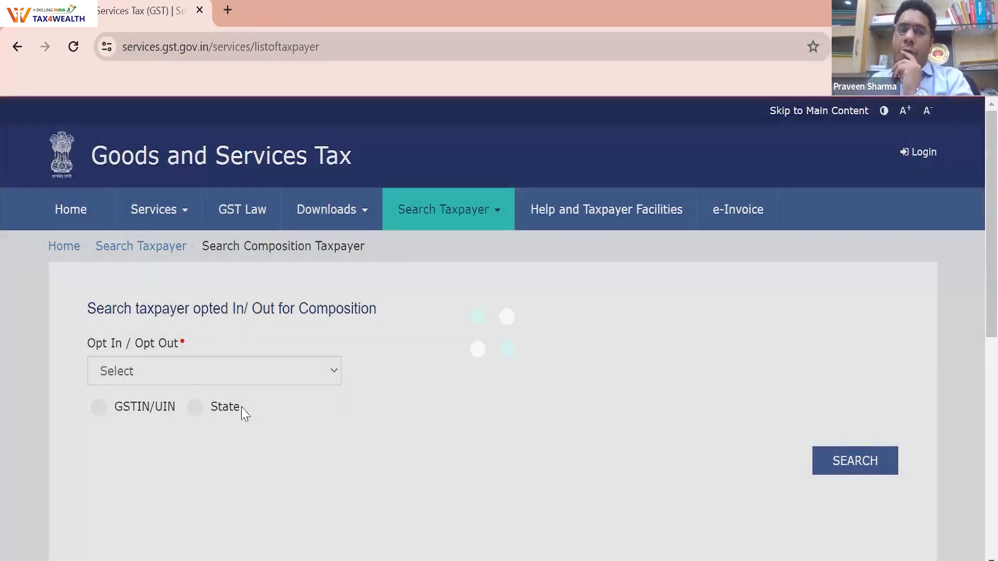
{"action": "left_click", "coordinate": [224, 371]}
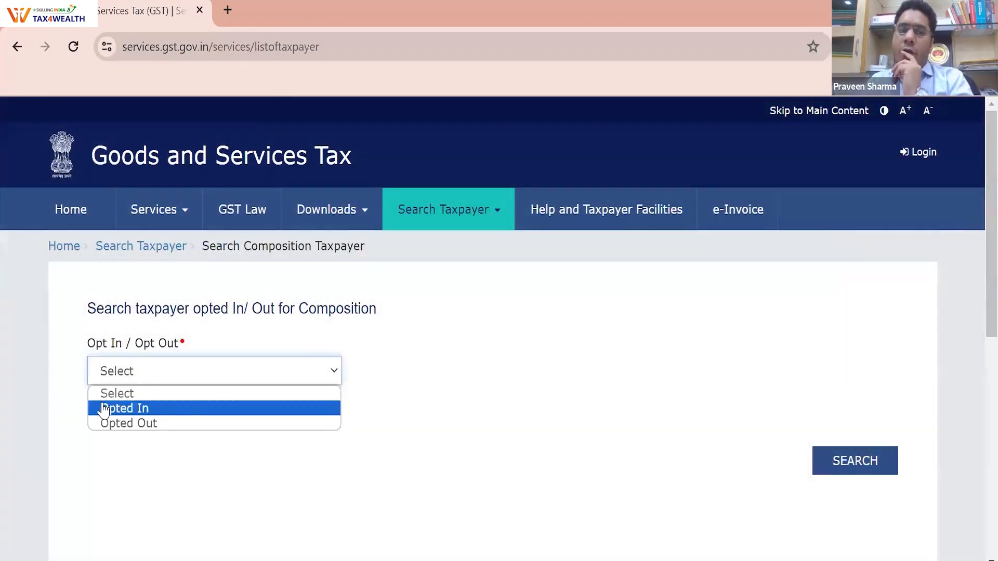
{"action": "left_click", "coordinate": [105, 408]}
{"action": "left_click", "coordinate": [119, 467]}
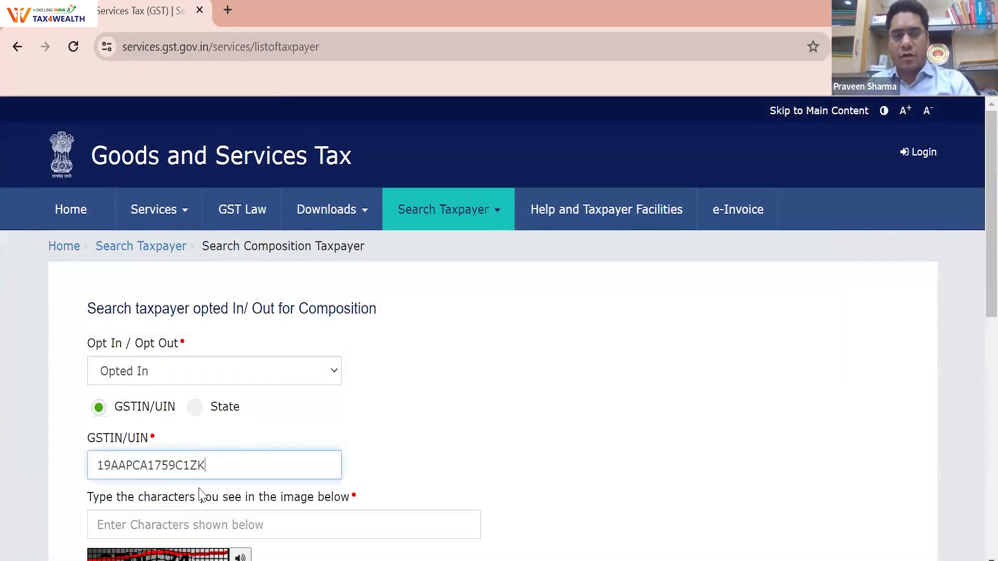
Enter the captcha and run the search, which returns no records
{"action": "scroll", "coordinate": [201, 494], "scroll_direction": "down", "scroll_amount": 3}
{"action": "left_click", "coordinate": [200, 357]}
{"action": "type", "text": "67"}
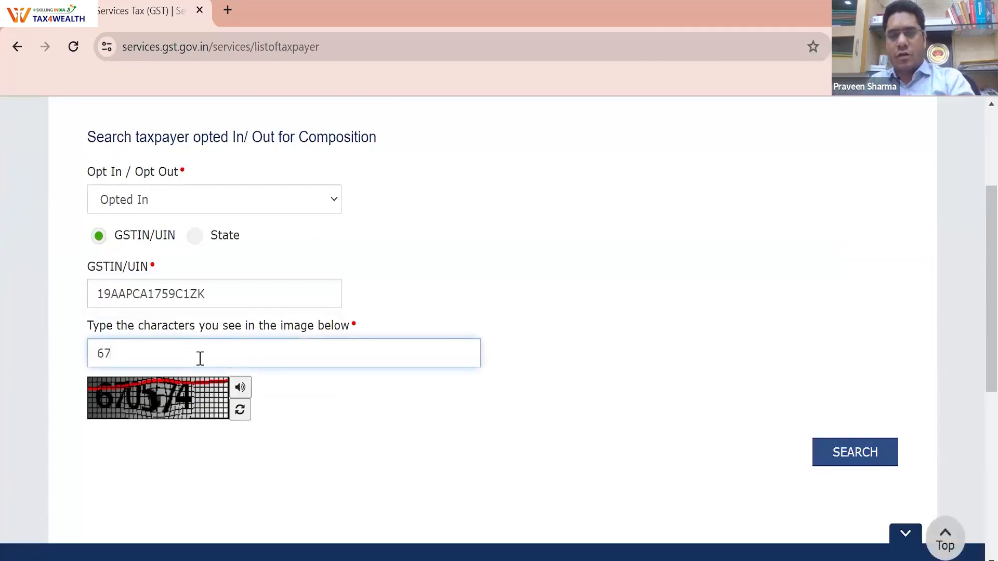
{"action": "type", "text": "0574"}
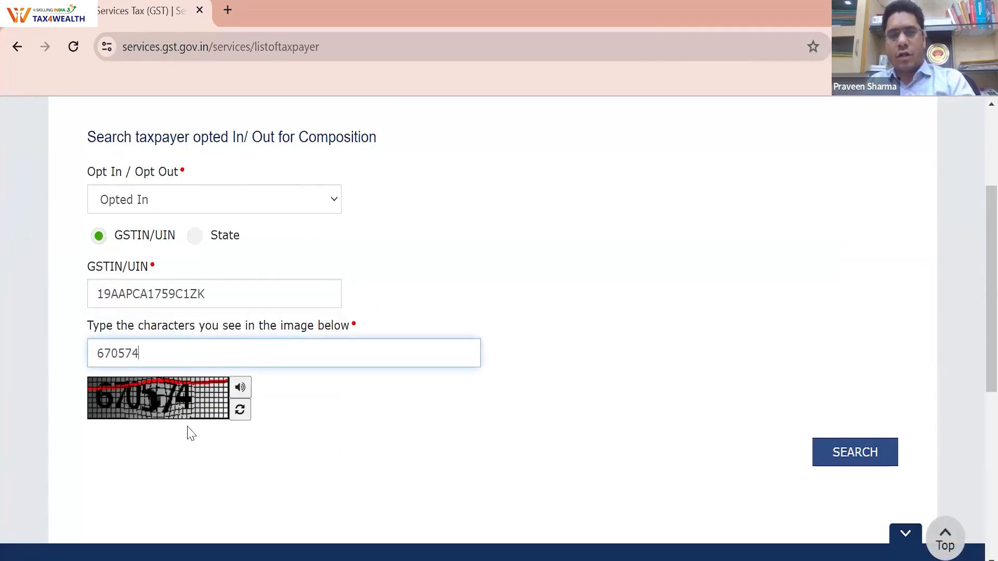
{"action": "scroll", "coordinate": [257, 444], "scroll_direction": "down", "scroll_amount": 3}
{"action": "left_click", "coordinate": [815, 289]}
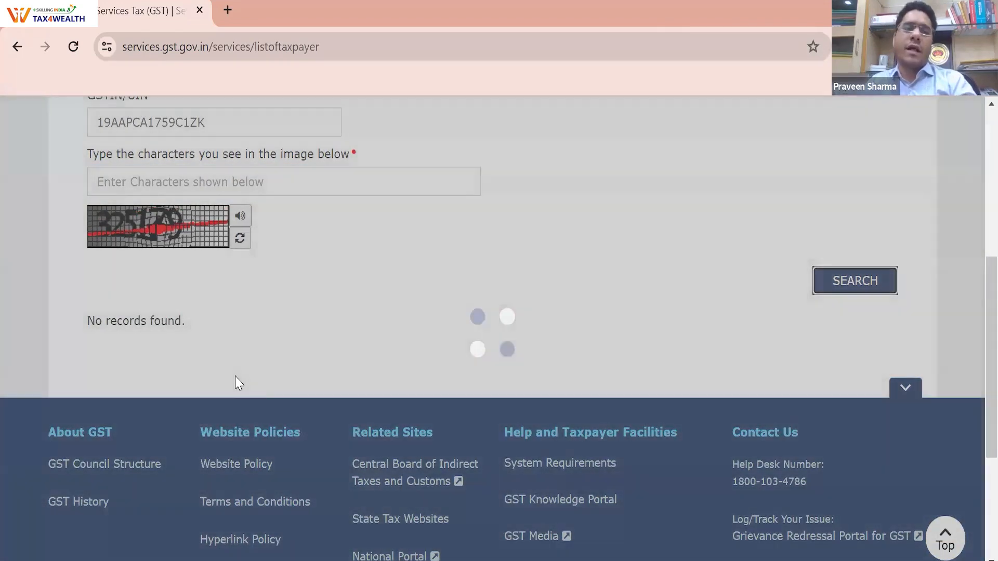
{"action": "scroll", "coordinate": [267, 284], "scroll_direction": "up", "scroll_amount": 6}
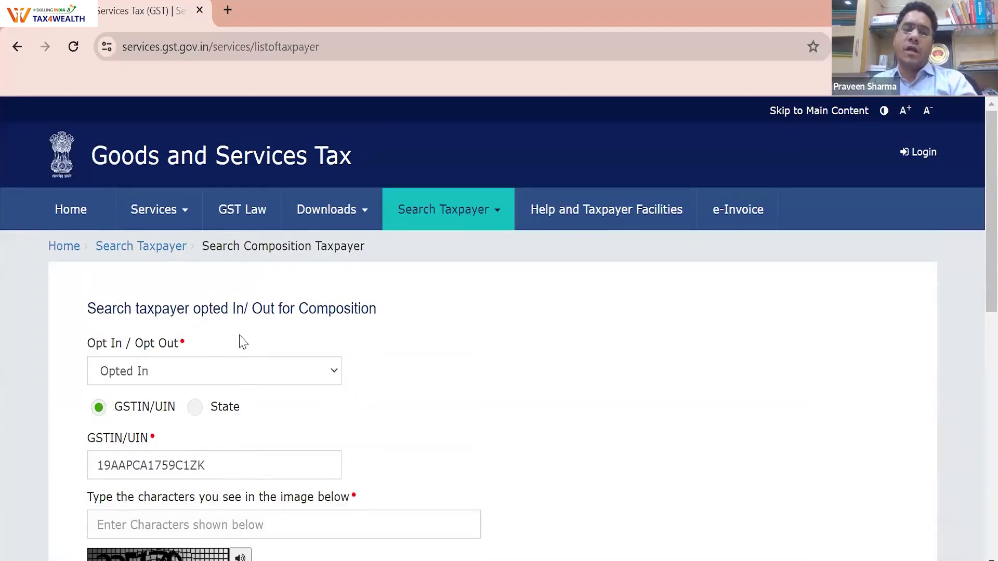
{"action": "scroll", "coordinate": [241, 341], "scroll_direction": "down", "scroll_amount": 2}
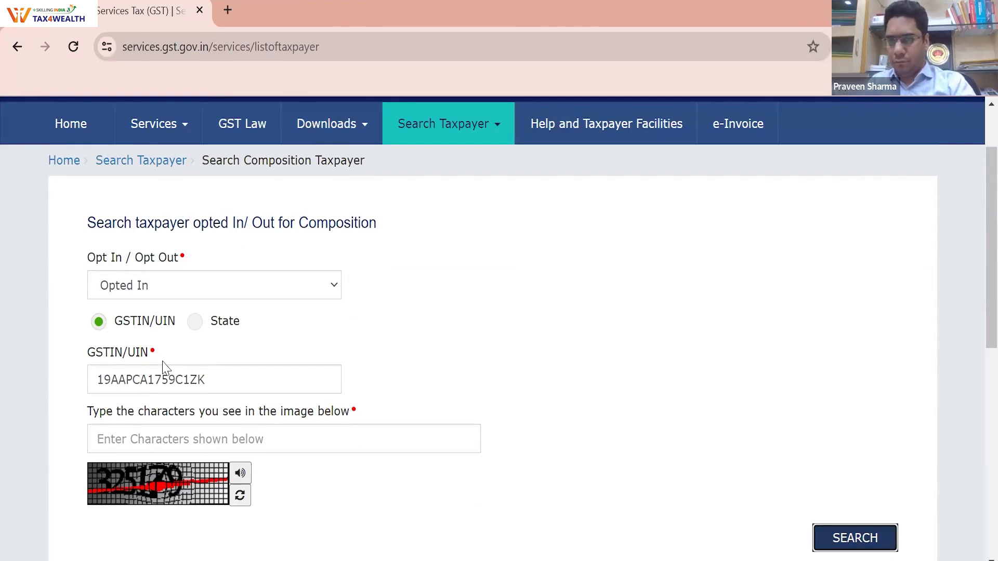
Browse the Help and Taxpayer Facilities tiles, visit the e-Invoice System portal, then go back
{"action": "left_click", "coordinate": [654, 138]}
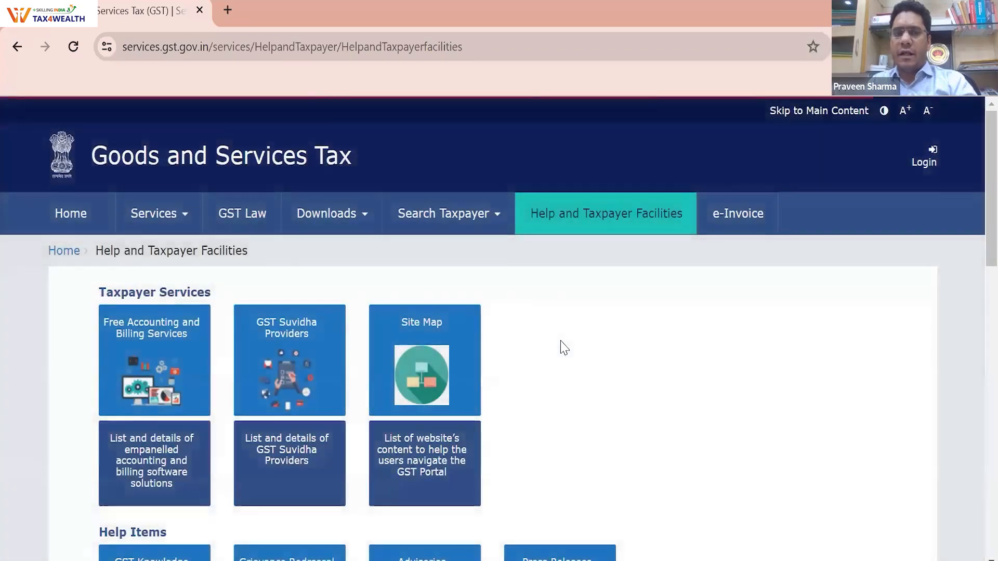
{"action": "scroll", "coordinate": [324, 268], "scroll_direction": "down", "scroll_amount": 3}
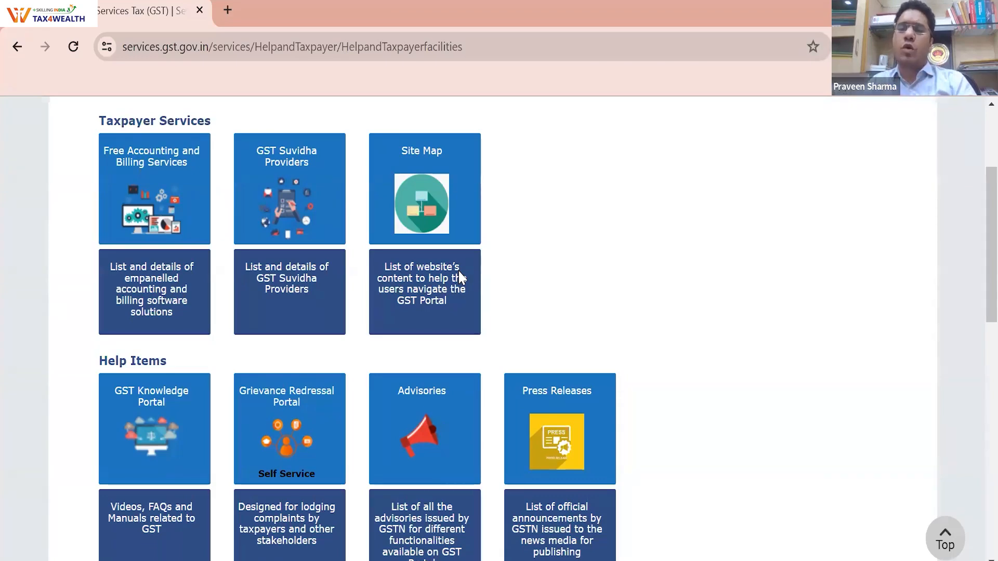
{"action": "scroll", "coordinate": [566, 411], "scroll_direction": "up", "scroll_amount": 3}
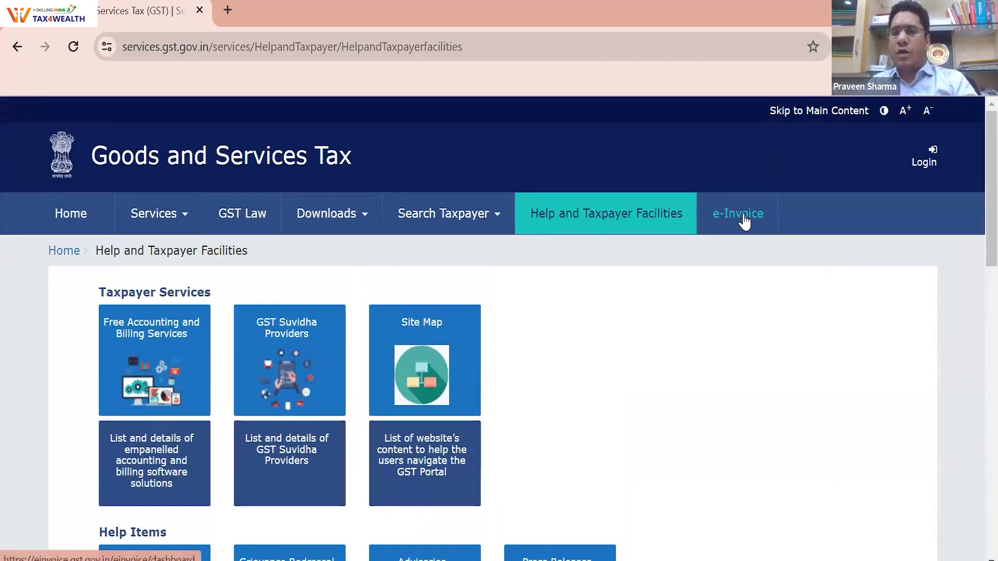
{"action": "left_click", "coordinate": [745, 222]}
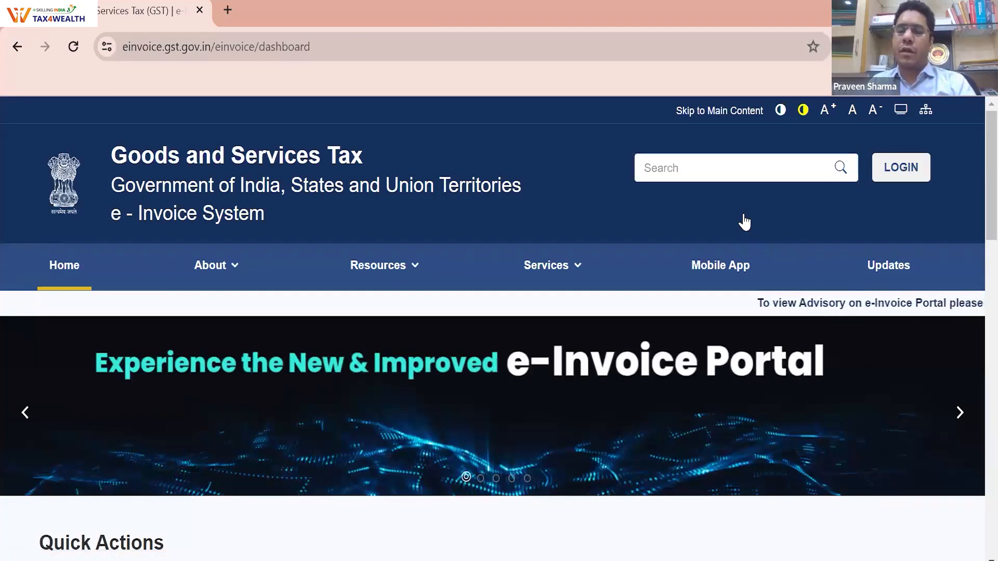
{"action": "left_click", "coordinate": [19, 47]}
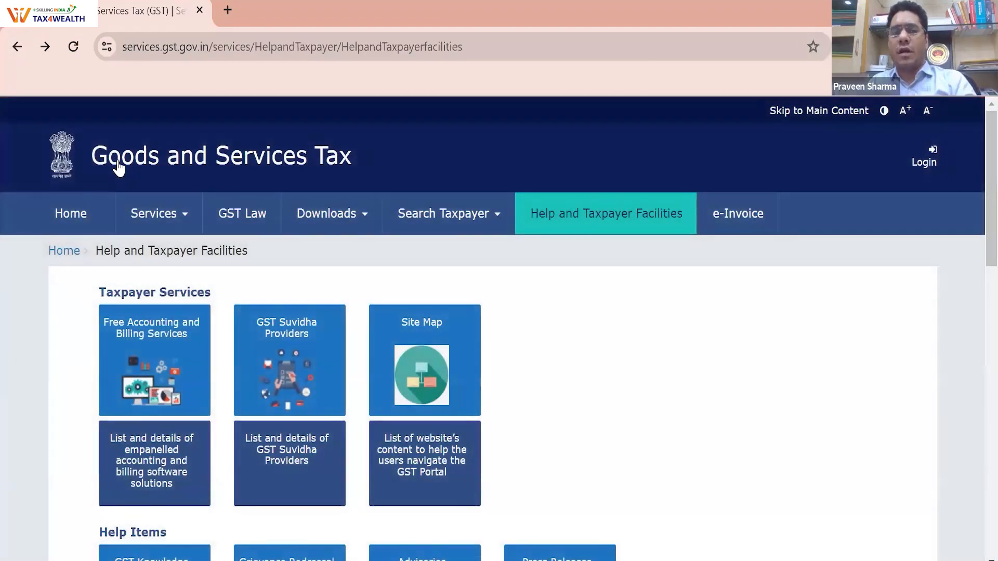
Go to the GST homepage and highlight its Popular help topics list
{"action": "left_click", "coordinate": [119, 169]}
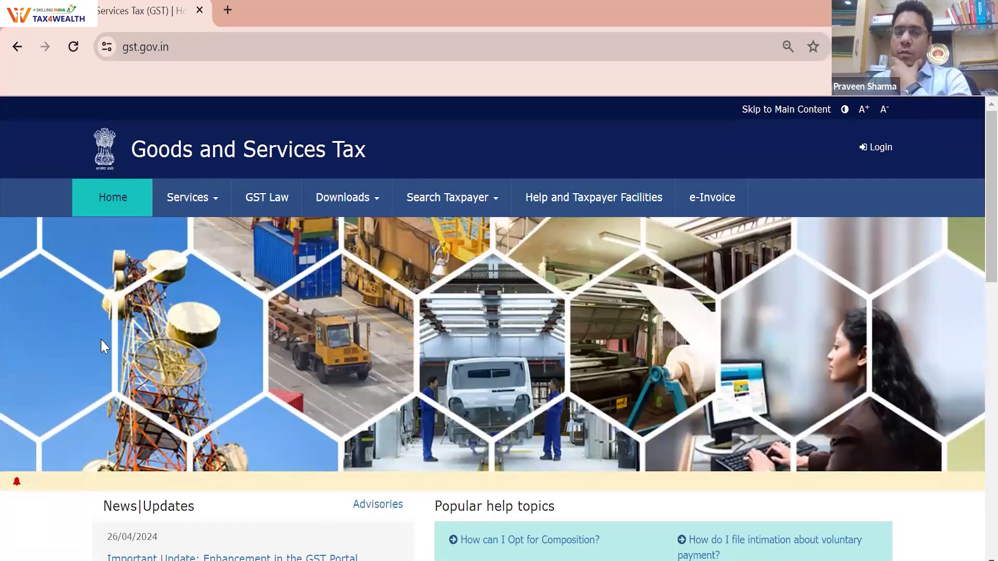
{"action": "scroll", "coordinate": [245, 457], "scroll_direction": "down", "scroll_amount": 2}
{"action": "scroll", "coordinate": [383, 500], "scroll_direction": "down", "scroll_amount": 1}
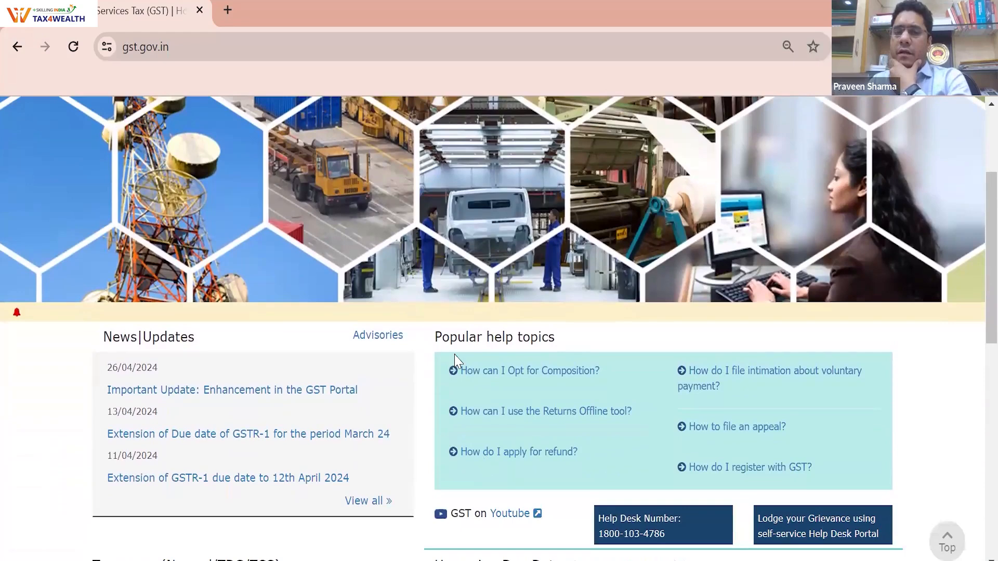
{"action": "left_click_drag", "start_coordinate": [438, 343], "coordinate": [434, 341]}
{"action": "left_click_drag", "start_coordinate": [534, 370], "coordinate": [807, 467]}
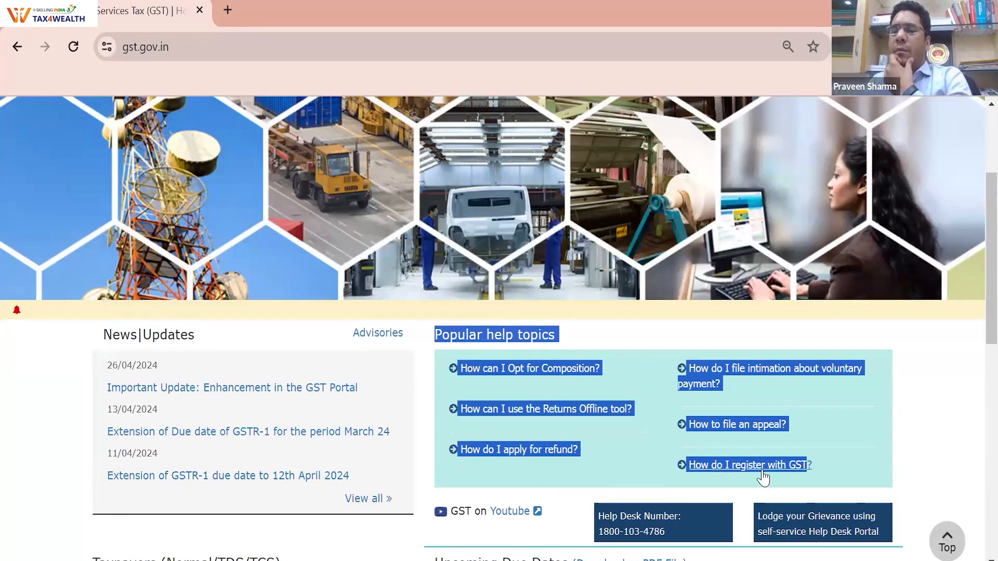
Highlight the GST Practitioners heading and the Upcoming Due Dates table, then return to the top
{"action": "scroll", "coordinate": [758, 480], "scroll_direction": "down", "scroll_amount": 6}
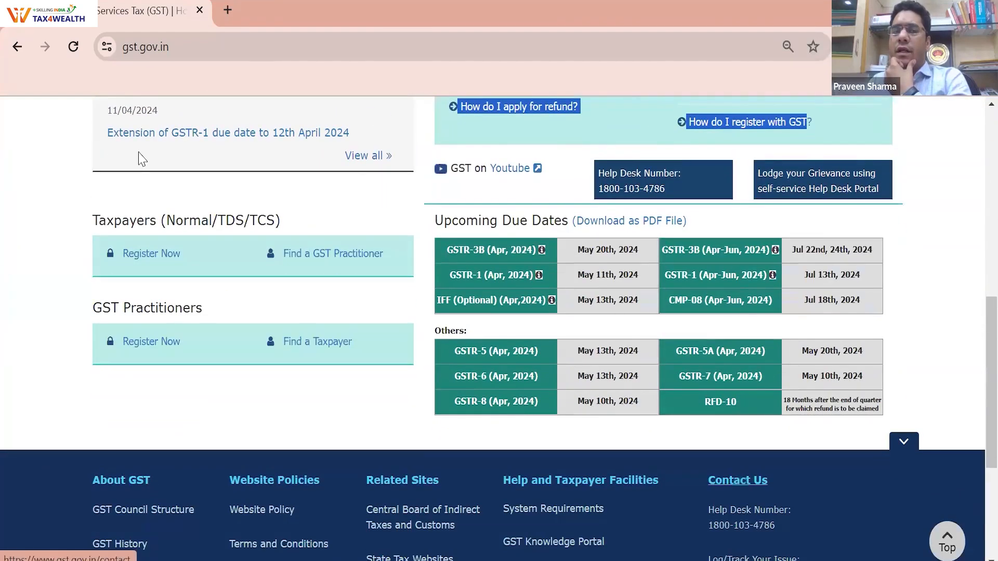
{"action": "scroll", "coordinate": [247, 146], "scroll_direction": "down", "scroll_amount": 1}
{"action": "left_click_drag", "start_coordinate": [202, 198], "coordinate": [122, 136]}
{"action": "left_click_drag", "start_coordinate": [131, 225], "coordinate": [325, 216]}
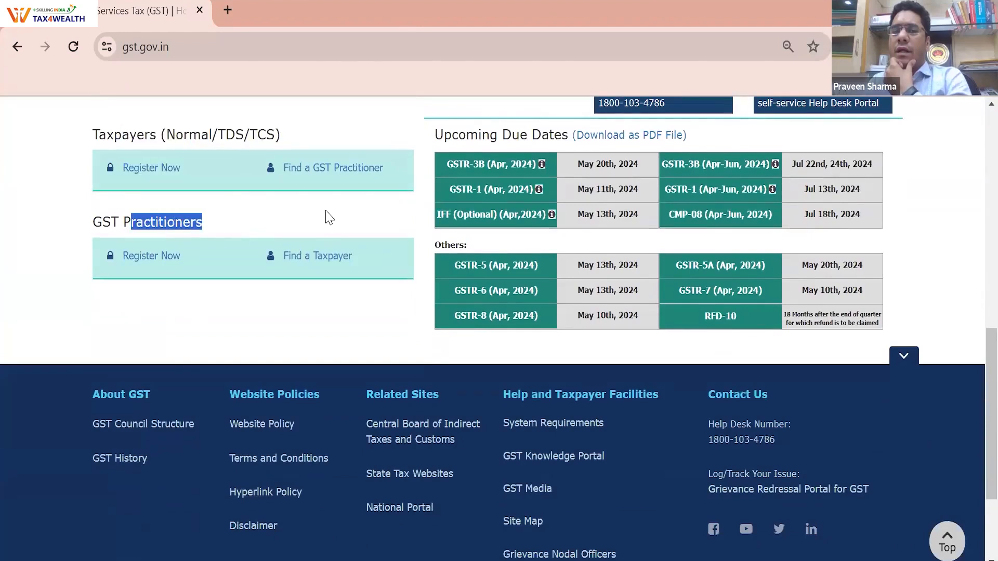
{"action": "left_click_drag", "start_coordinate": [436, 136], "coordinate": [747, 351]}
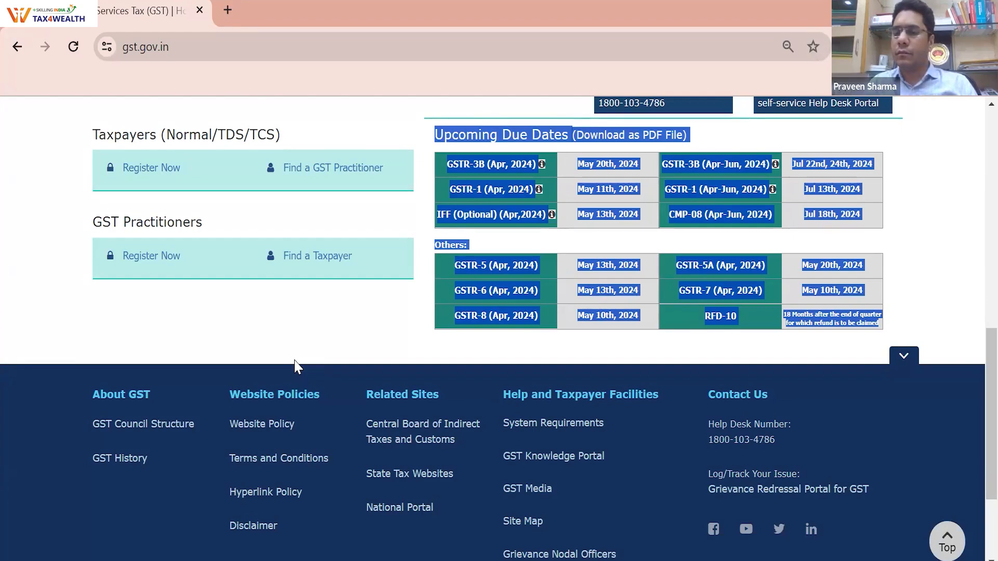
{"action": "scroll", "coordinate": [314, 369], "scroll_direction": "up", "scroll_amount": 5}
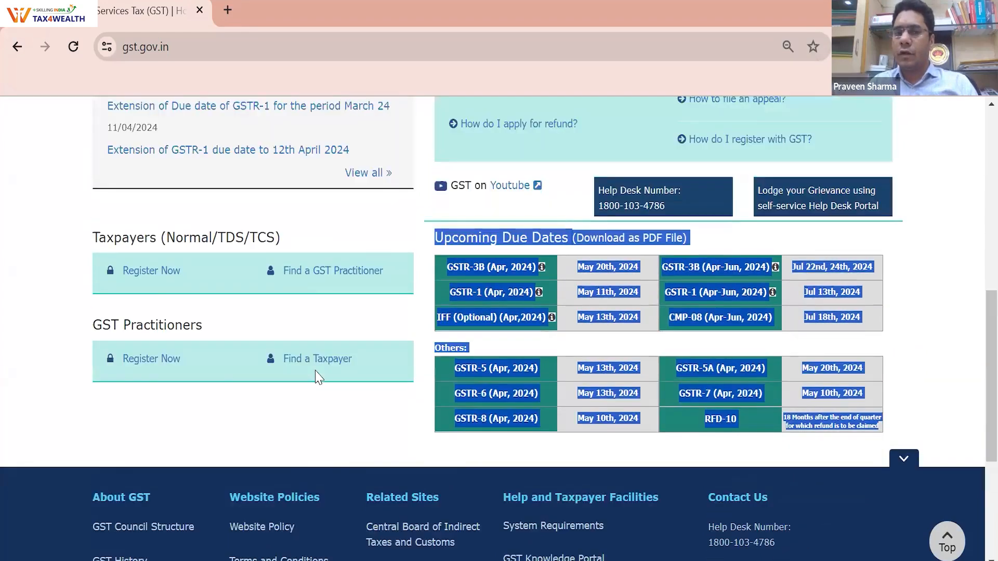
{"action": "scroll", "coordinate": [187, 199], "scroll_direction": "up", "scroll_amount": 5}
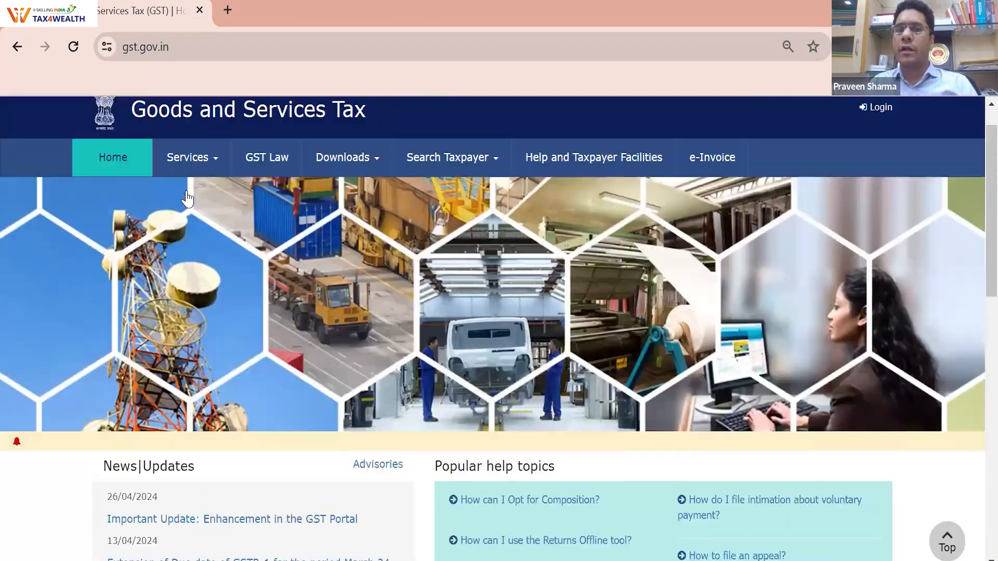
Show the Services > Search Taxpayer options: GSTIN/UIN, PAN, Temporary ID and Composition Taxpayer
{"action": "mouse_move", "coordinate": [187, 199]}
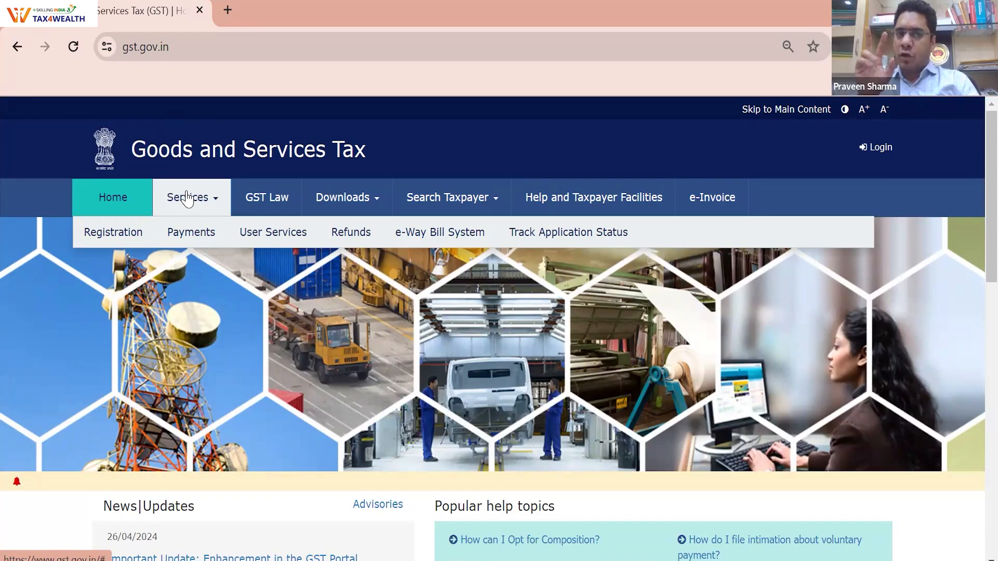
{"action": "left_click", "coordinate": [434, 200]}
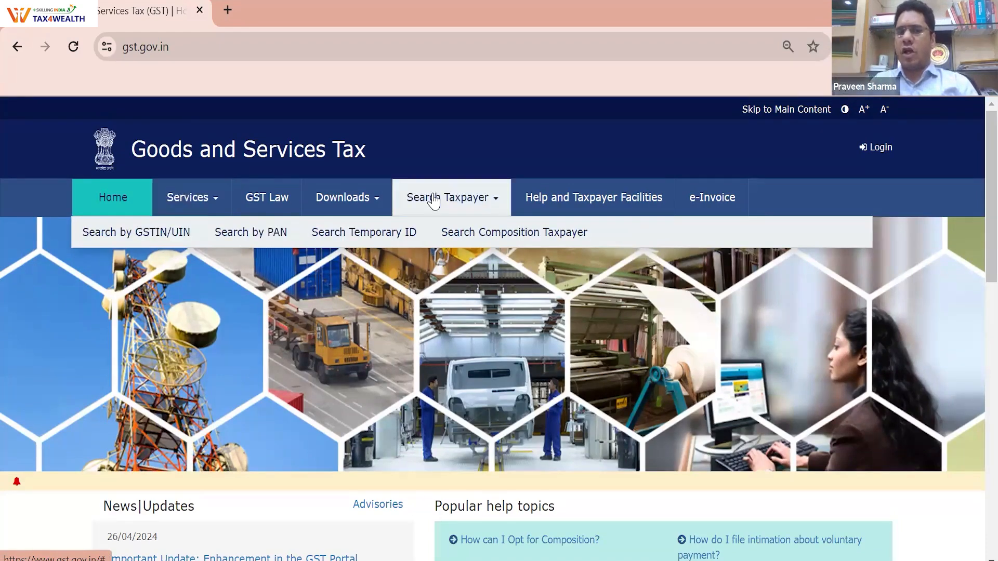